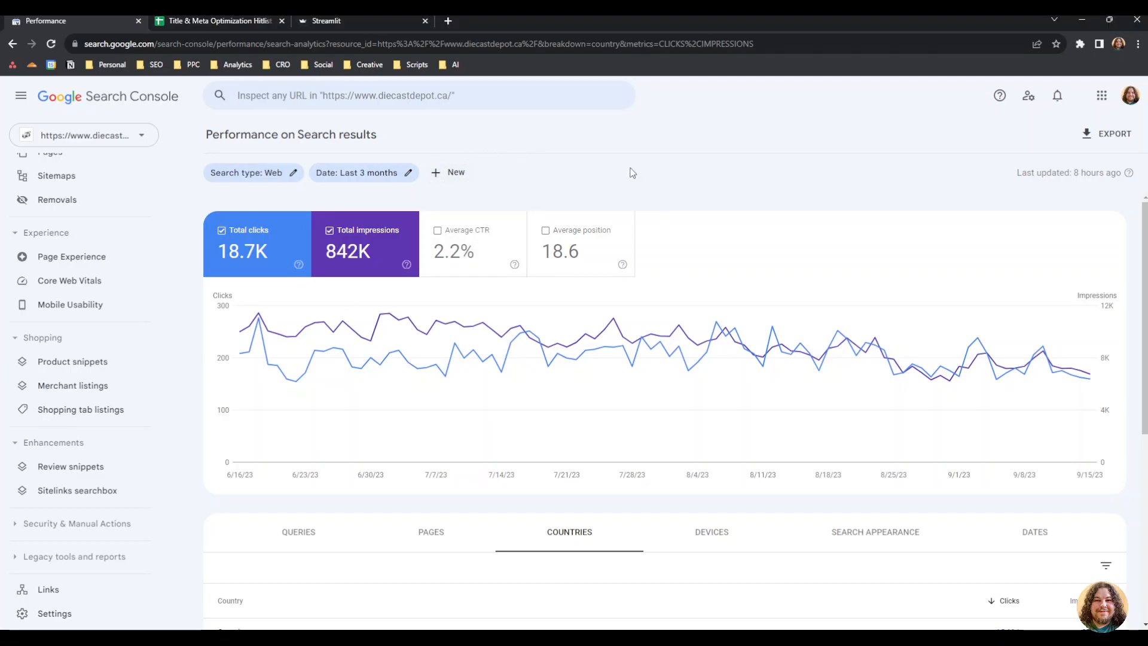
Step: Start a query filter for the search performance report using a custom regex with the "Doesn't match regex" condition
{"action": "left_click", "coordinate": [443, 172]}
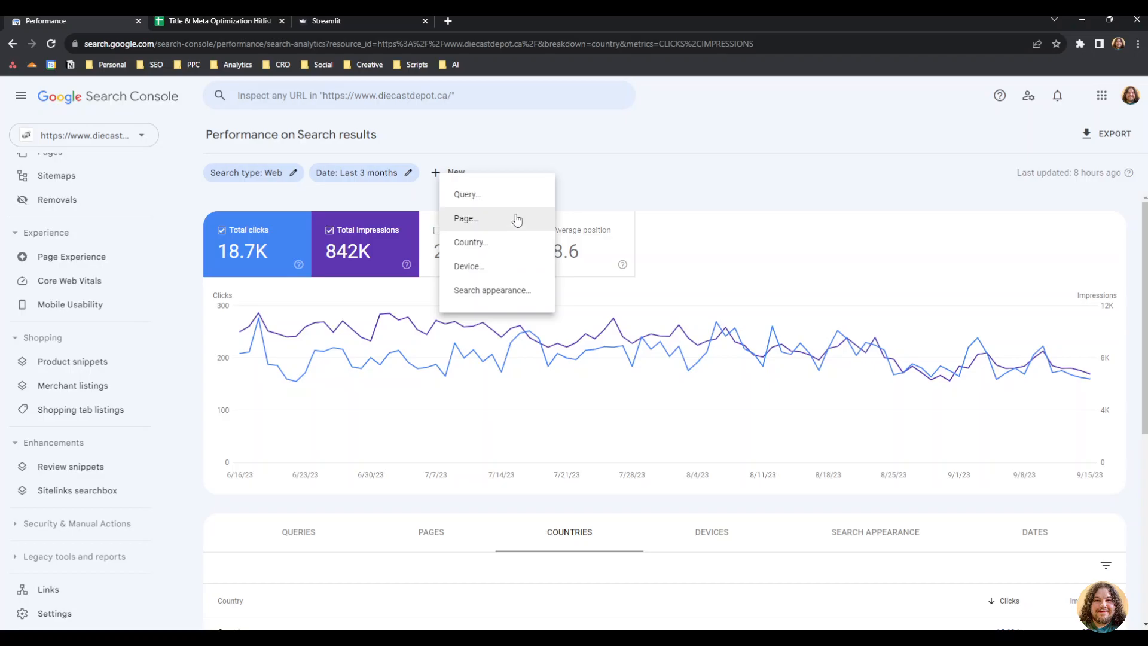
{"action": "left_click", "coordinate": [602, 149]}
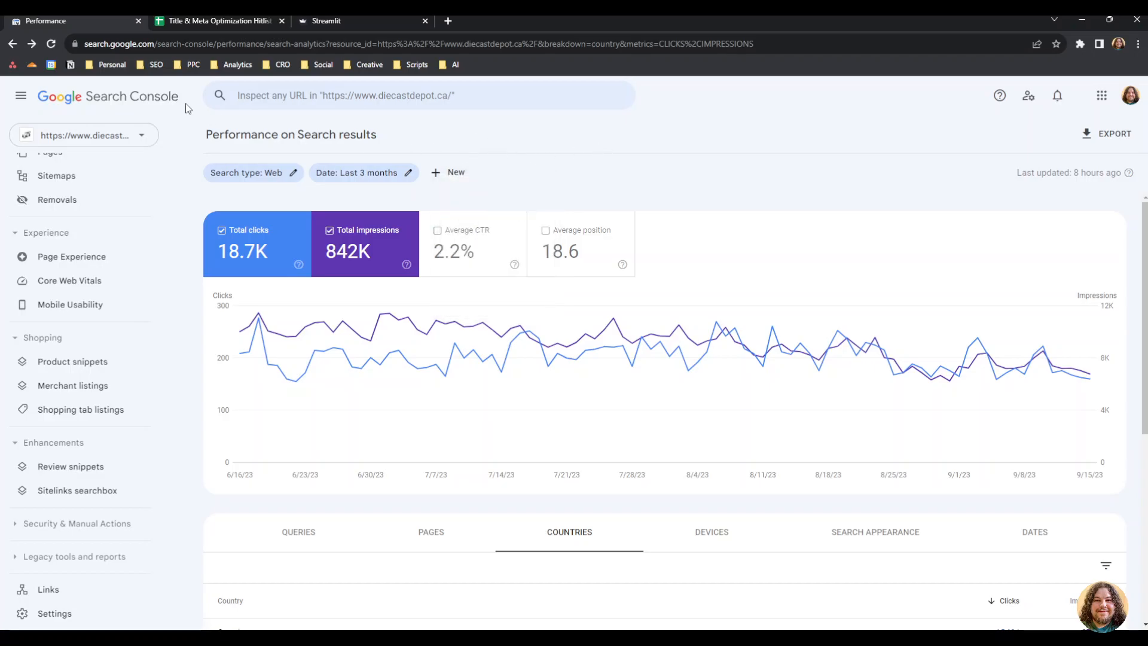
{"action": "left_click", "coordinate": [456, 176]}
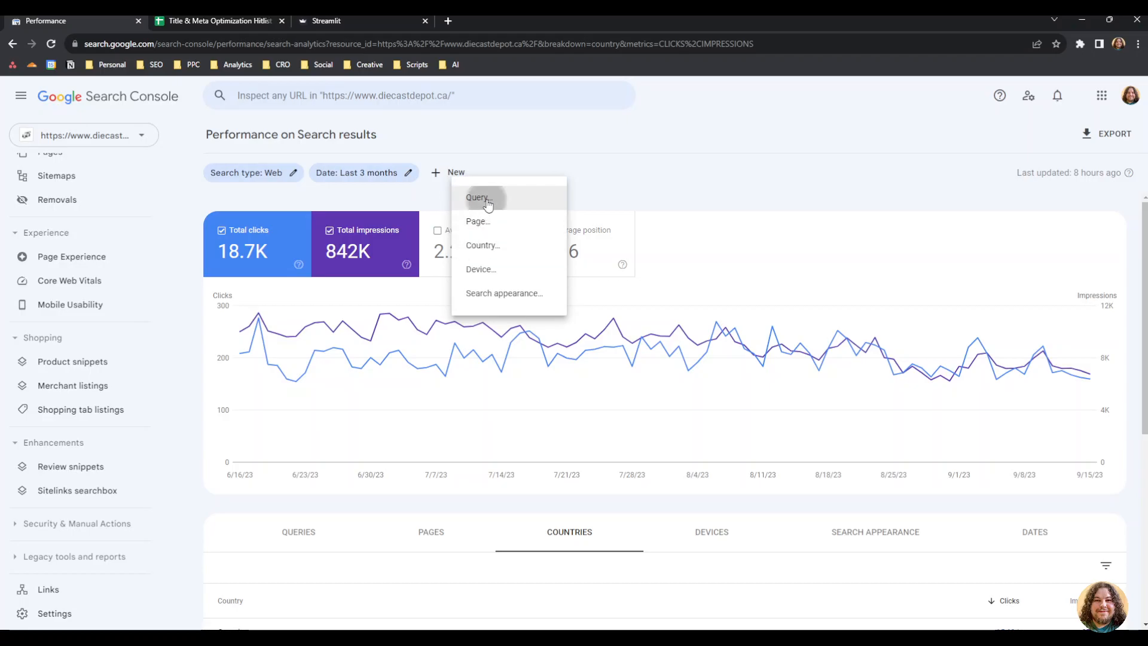
{"action": "left_click", "coordinate": [485, 198]}
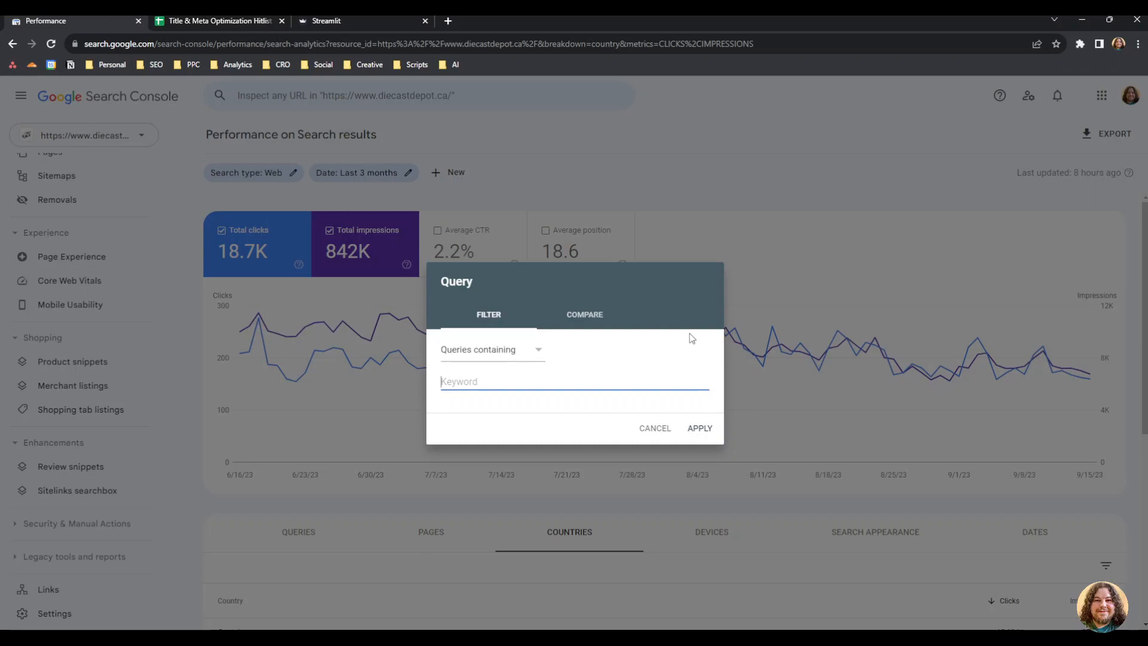
{"action": "left_click", "coordinate": [493, 354]}
{"action": "left_click", "coordinate": [494, 426]}
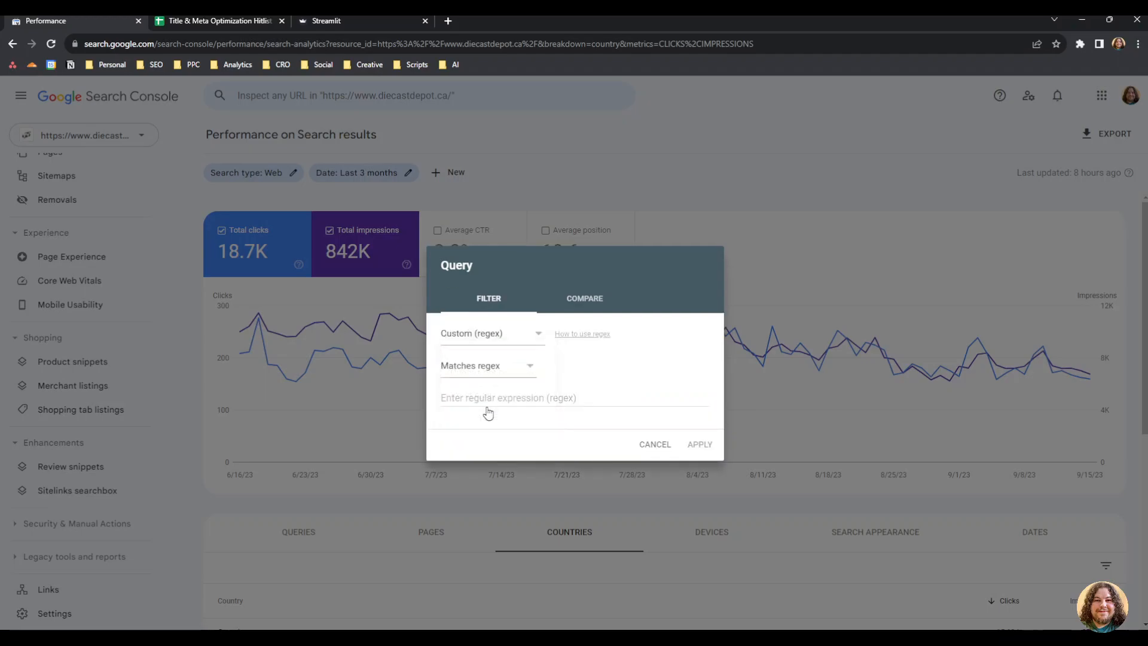
{"action": "left_click", "coordinate": [485, 367]}
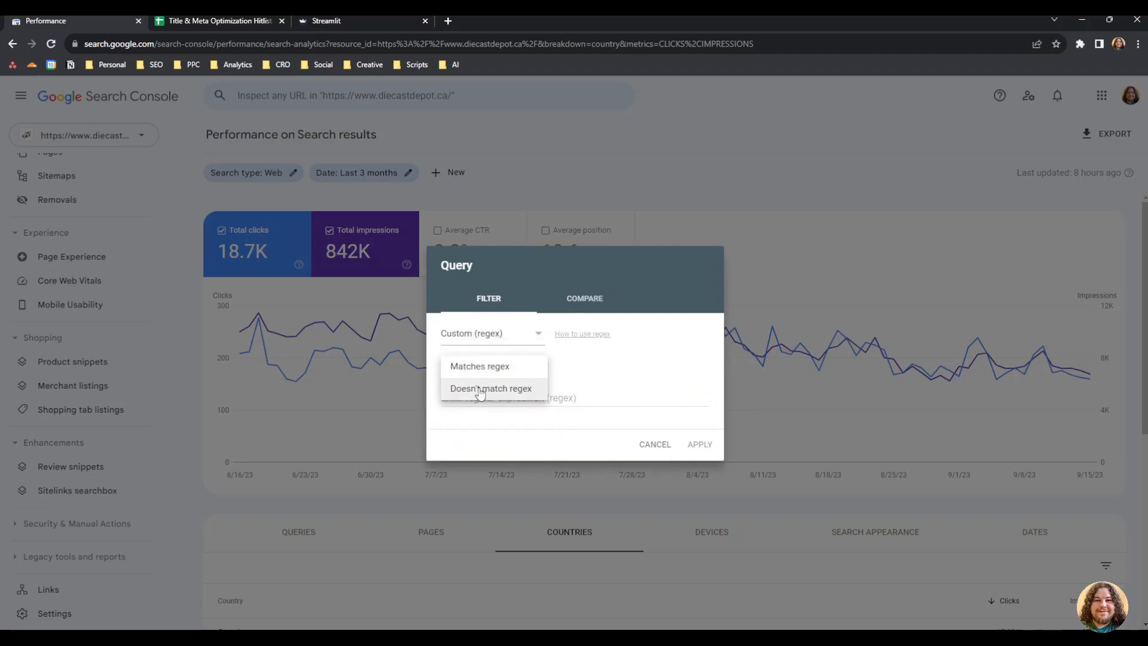
{"action": "left_click", "coordinate": [480, 390]}
Step: Enter depot|dept as the regular expression and apply the query filter to exclude branded searches
{"action": "left_click", "coordinate": [475, 398]}
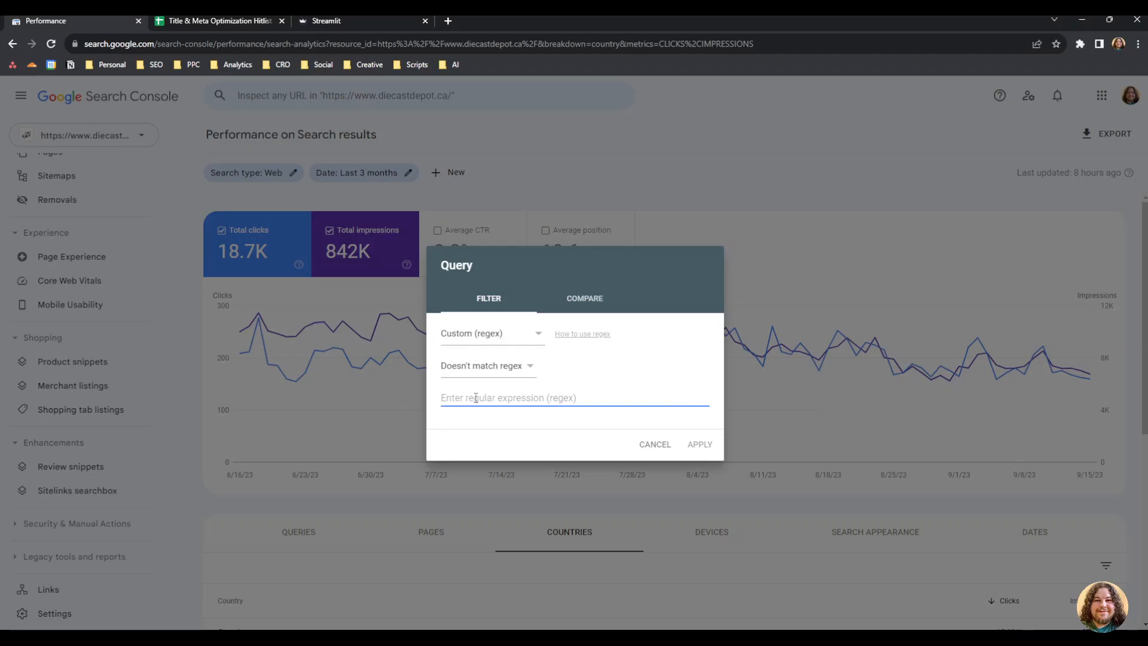
{"action": "type", "text": "f"}
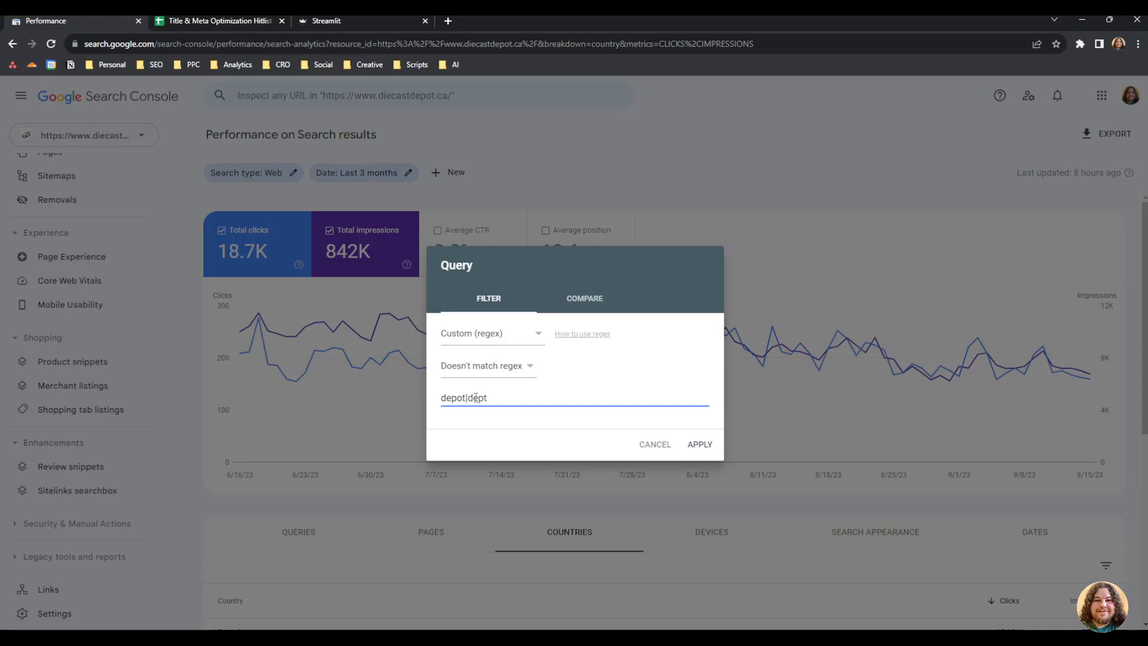
{"action": "type", "text": "sdsdsds"}
{"action": "key", "text": "BackSpace"}
{"action": "key", "text": "BackSpace"}
{"action": "key", "text": "BackSpace"}
{"action": "left_click", "coordinate": [701, 448]}
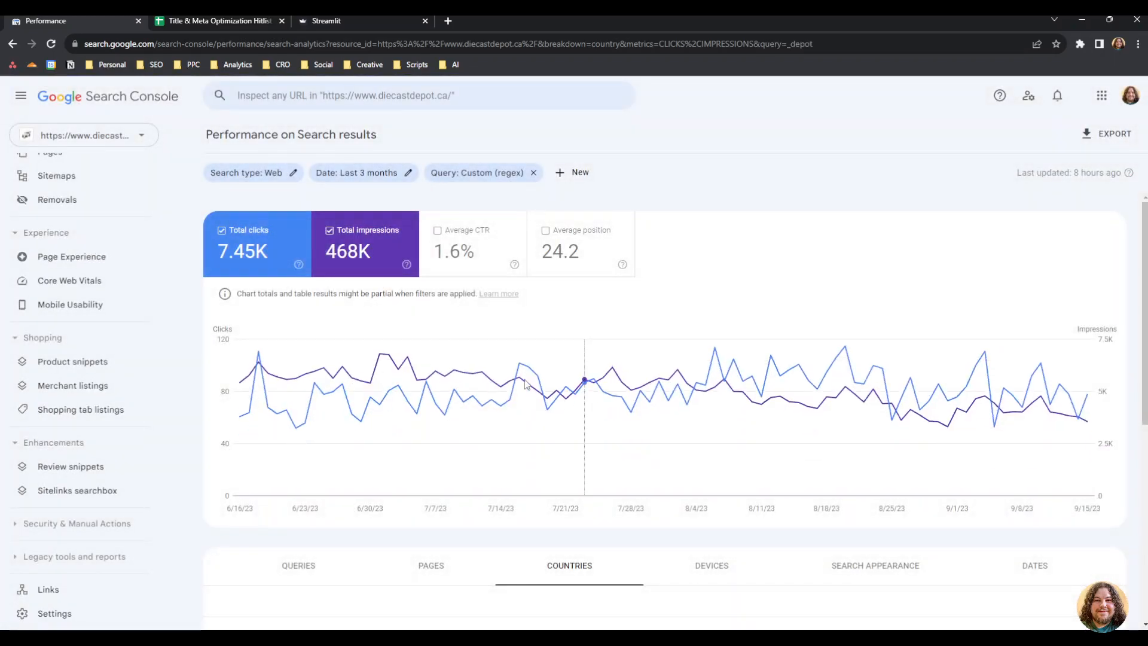
{"action": "left_click", "coordinate": [572, 175]}
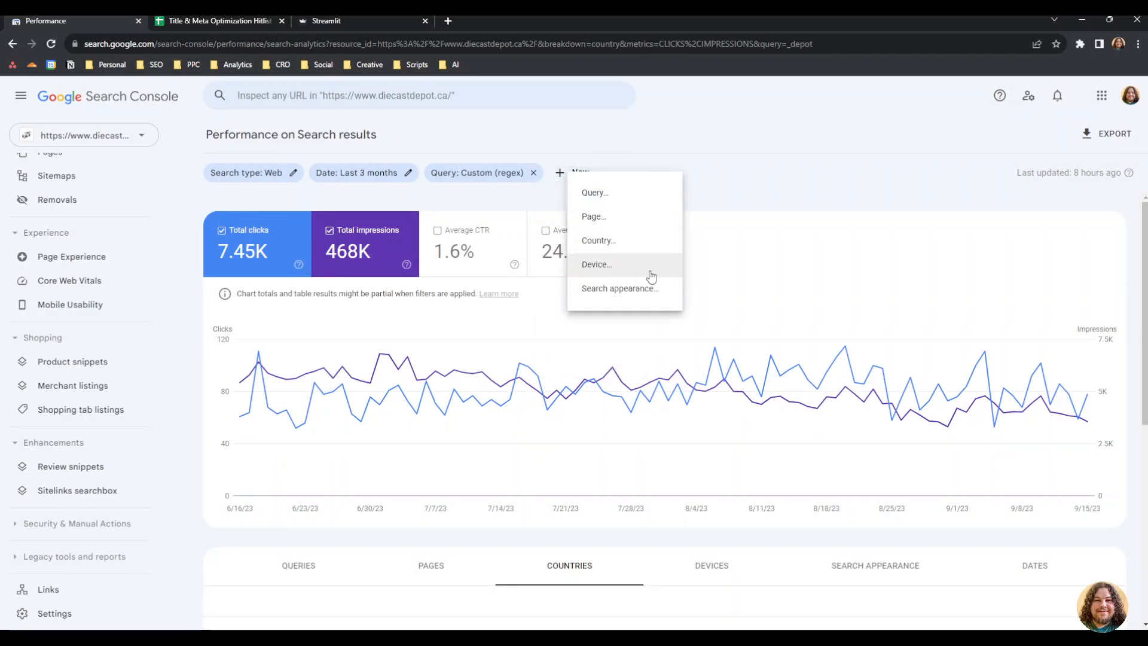
{"action": "left_click", "coordinate": [653, 242]}
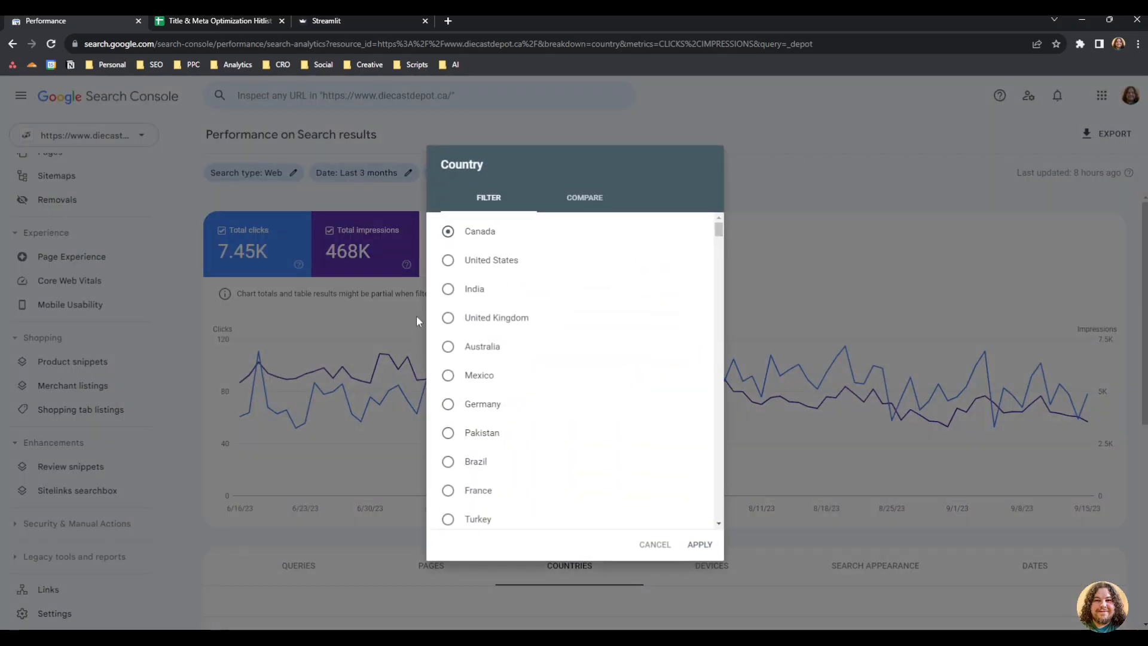
{"action": "left_click", "coordinate": [450, 260]}
{"action": "left_click", "coordinate": [654, 545]}
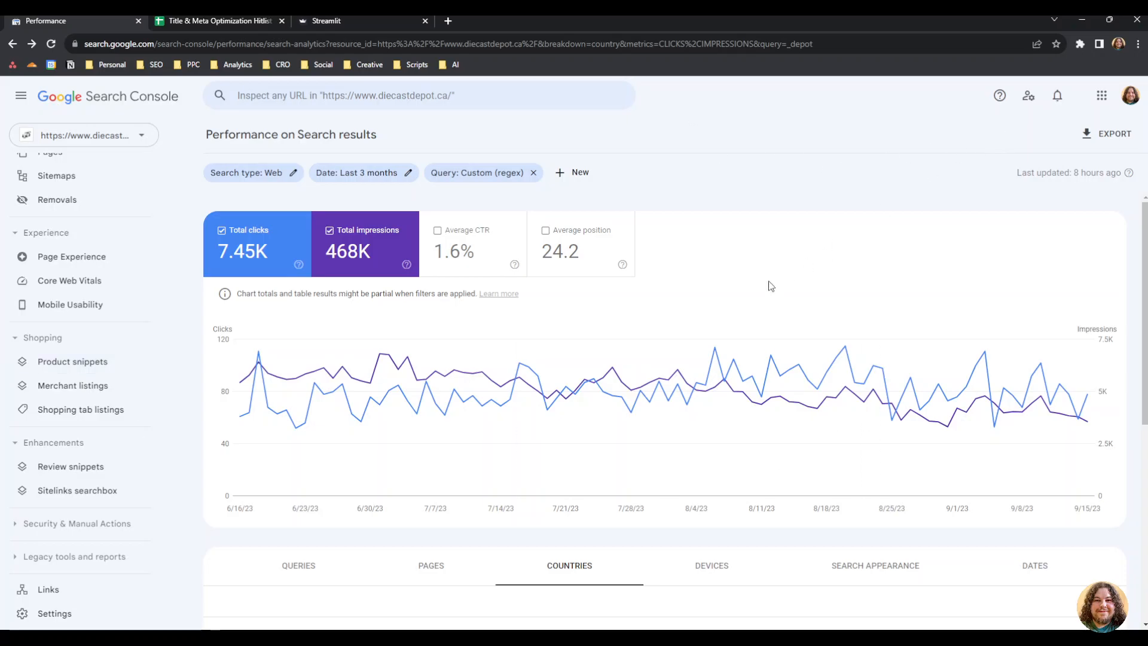
Step: Export the filtered performance report to Google Sheets and open the exported spreadsheet
{"action": "left_click", "coordinate": [1120, 138]}
{"action": "left_click", "coordinate": [1074, 172]}
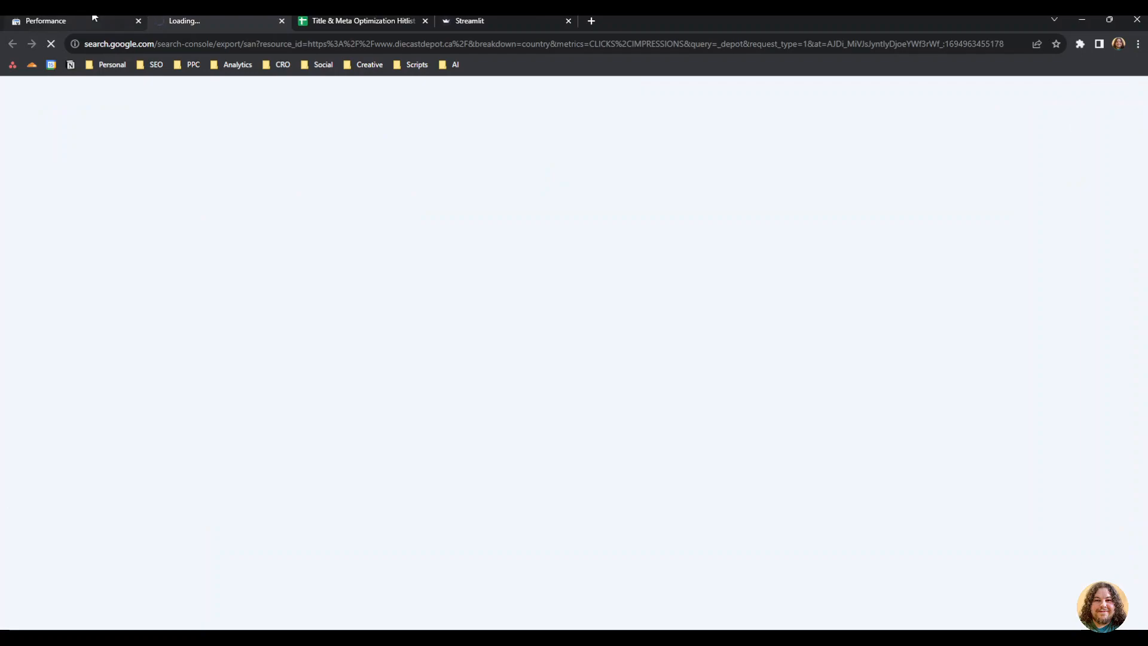
{"action": "left_click", "coordinate": [63, 23]}
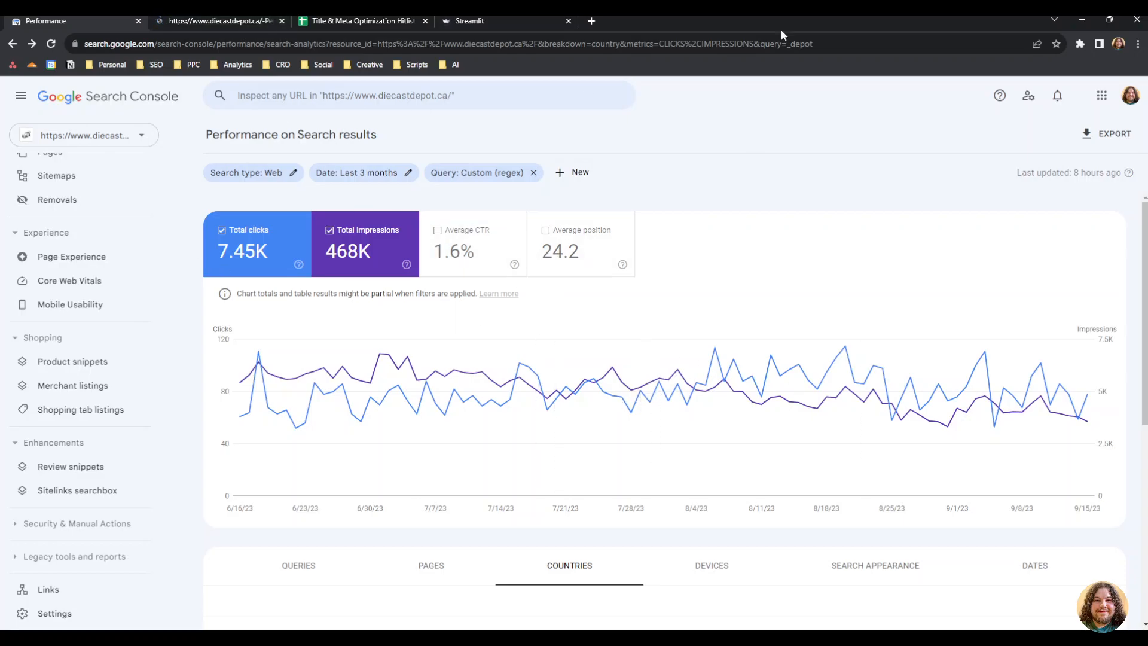
{"action": "left_click_drag", "start_coordinate": [813, 44], "coordinate": [51, 43]}
{"action": "left_click", "coordinate": [752, 120]}
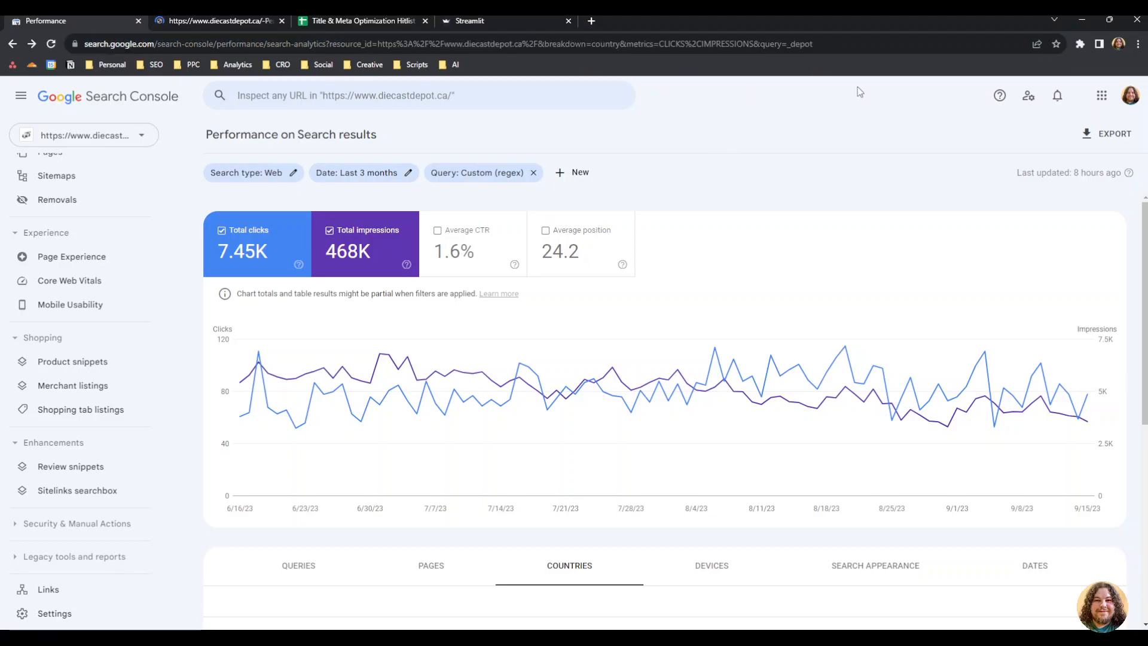
{"action": "left_click", "coordinate": [204, 19]}
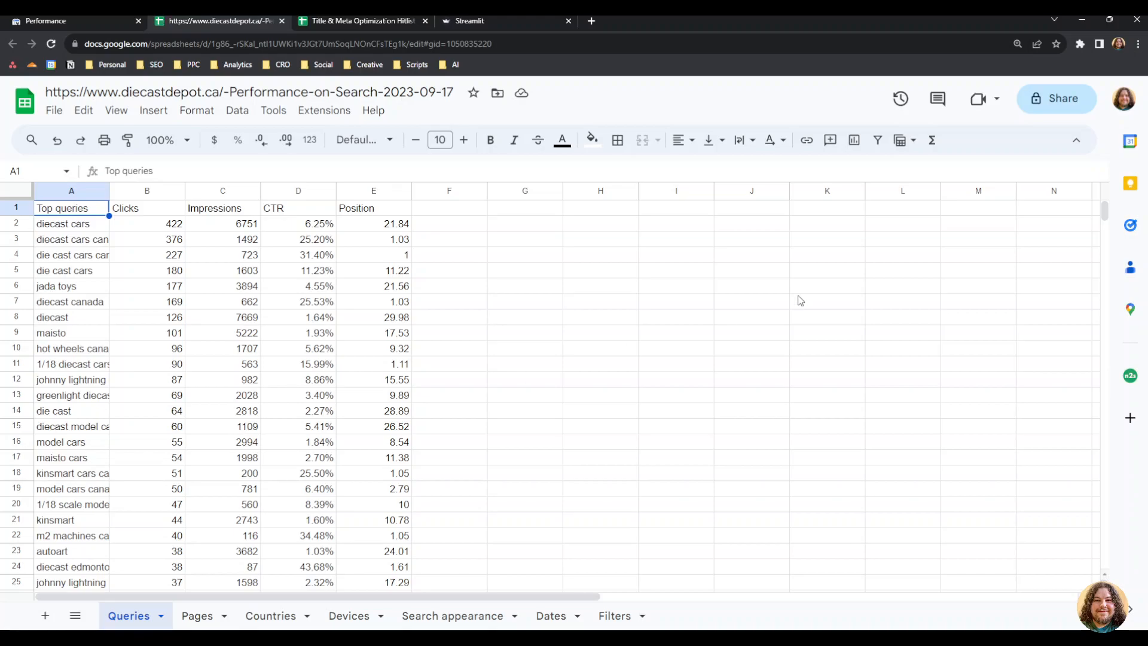
Step: Add a blank sheet to the exported spreadsheet and place it before the Queries sheet
{"action": "left_click", "coordinate": [625, 508]}
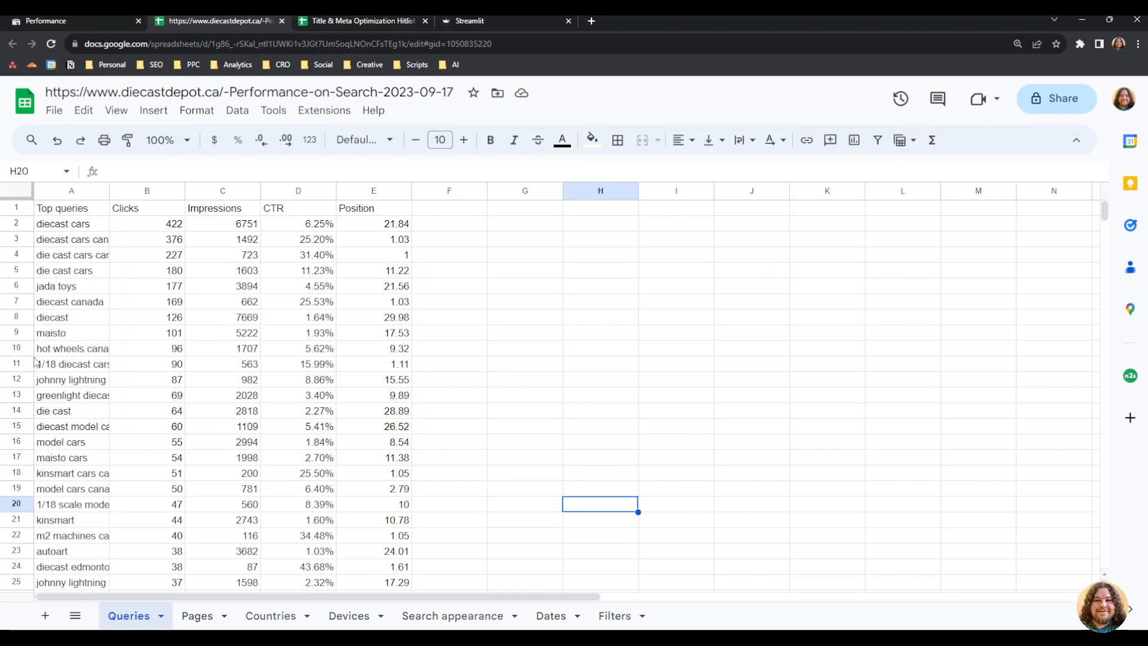
{"action": "left_click", "coordinate": [45, 617]}
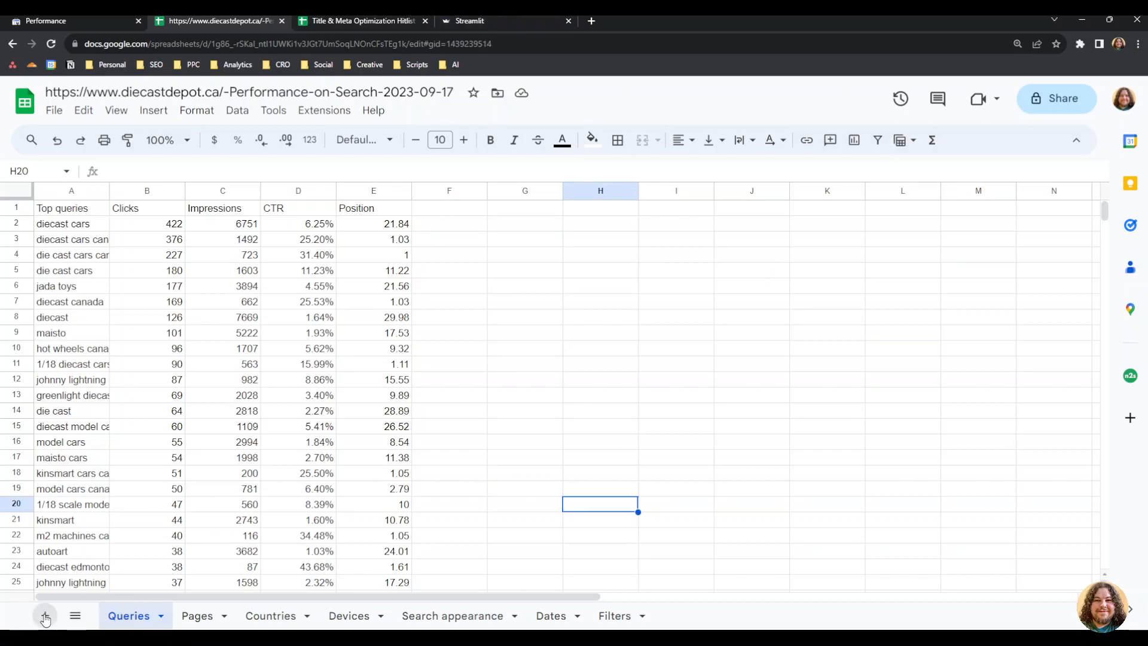
{"action": "left_click_drag", "start_coordinate": [196, 619], "coordinate": [117, 618]}
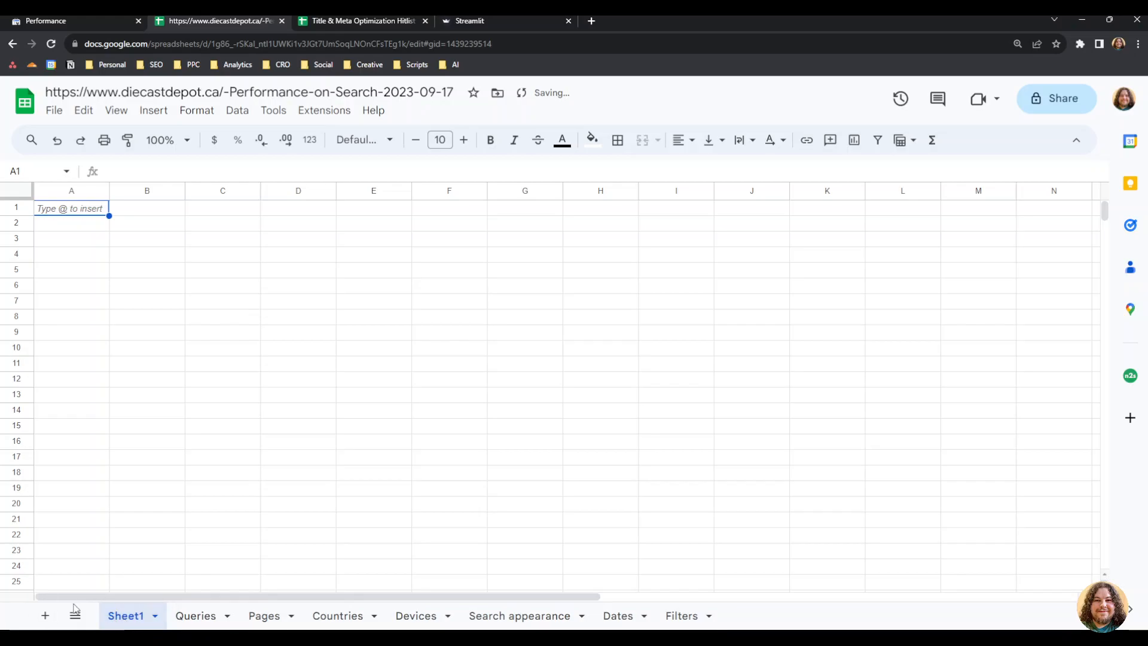
Step: Copy the whole Optimization Hitlist sheet from the Title & Meta Optimization Hitlist spreadsheet and paste it into the exported spreadsheet's blank Sheet1
{"action": "left_click", "coordinate": [317, 20]}
{"action": "left_click", "coordinate": [417, 333]}
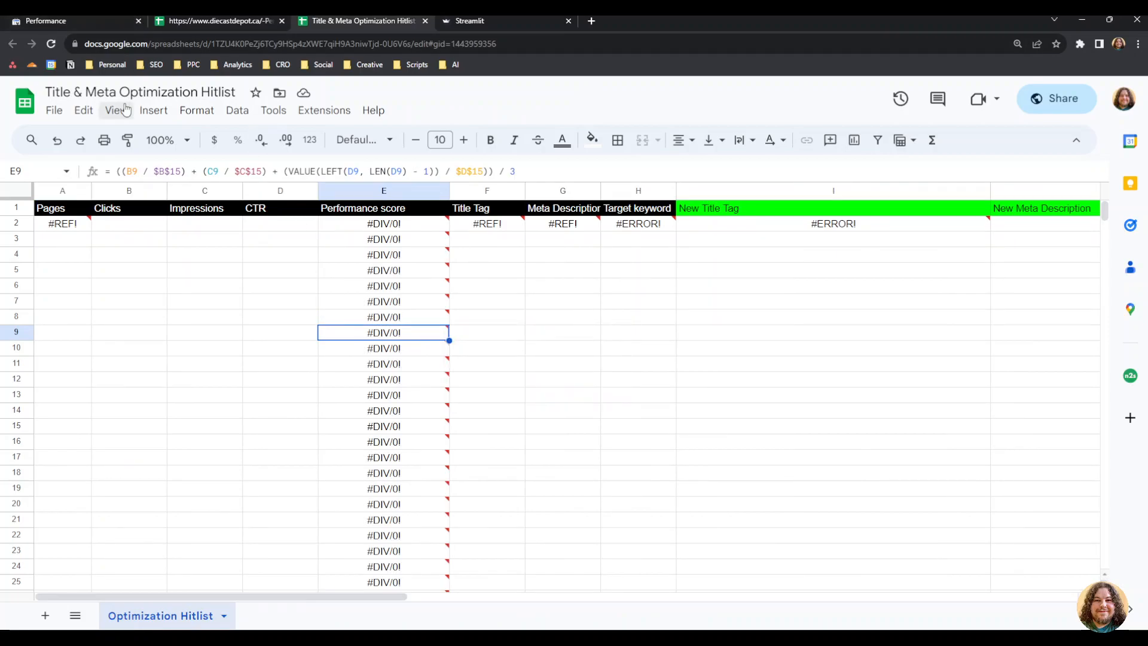
{"action": "key", "text": "ctrl+a"}
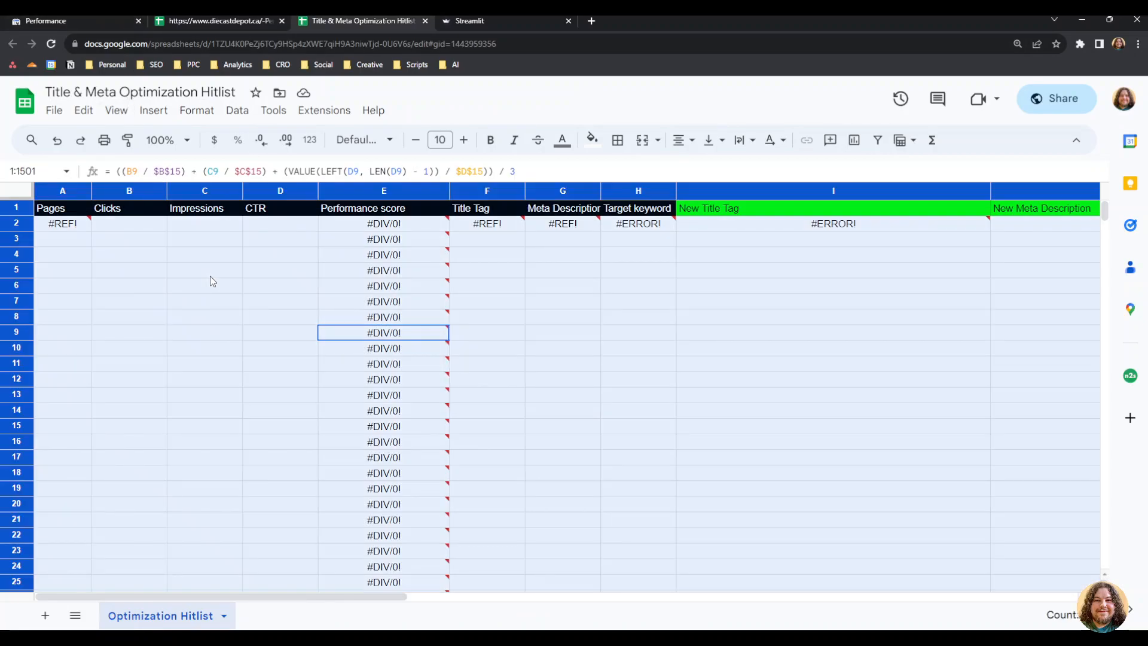
{"action": "left_click", "coordinate": [221, 21]}
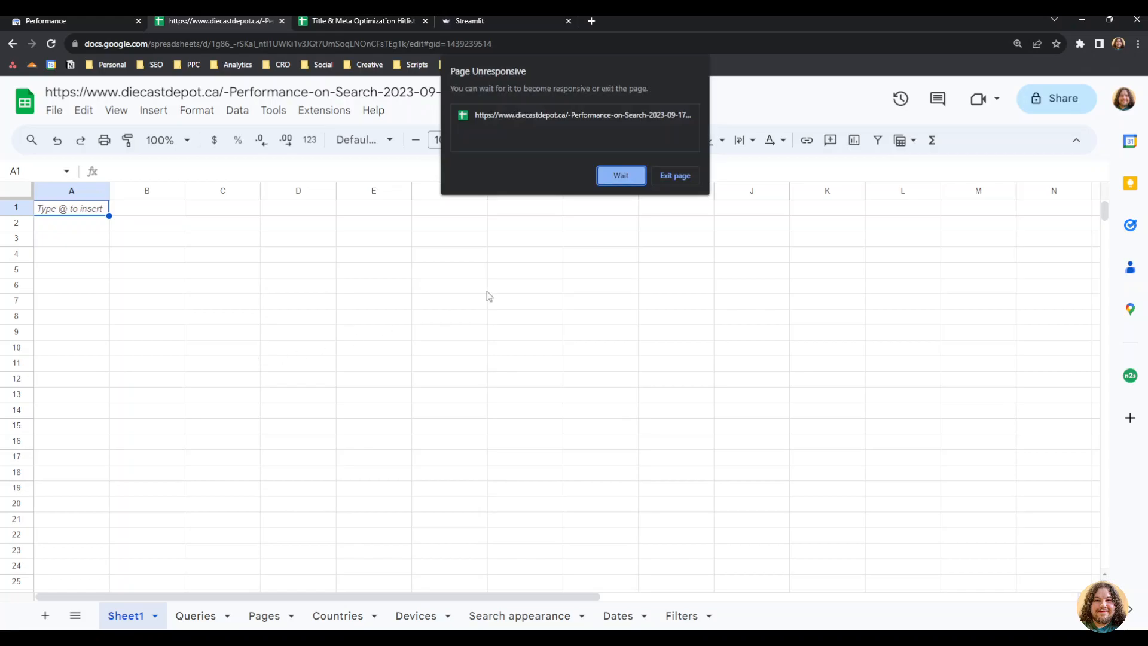
{"action": "left_click", "coordinate": [637, 177]}
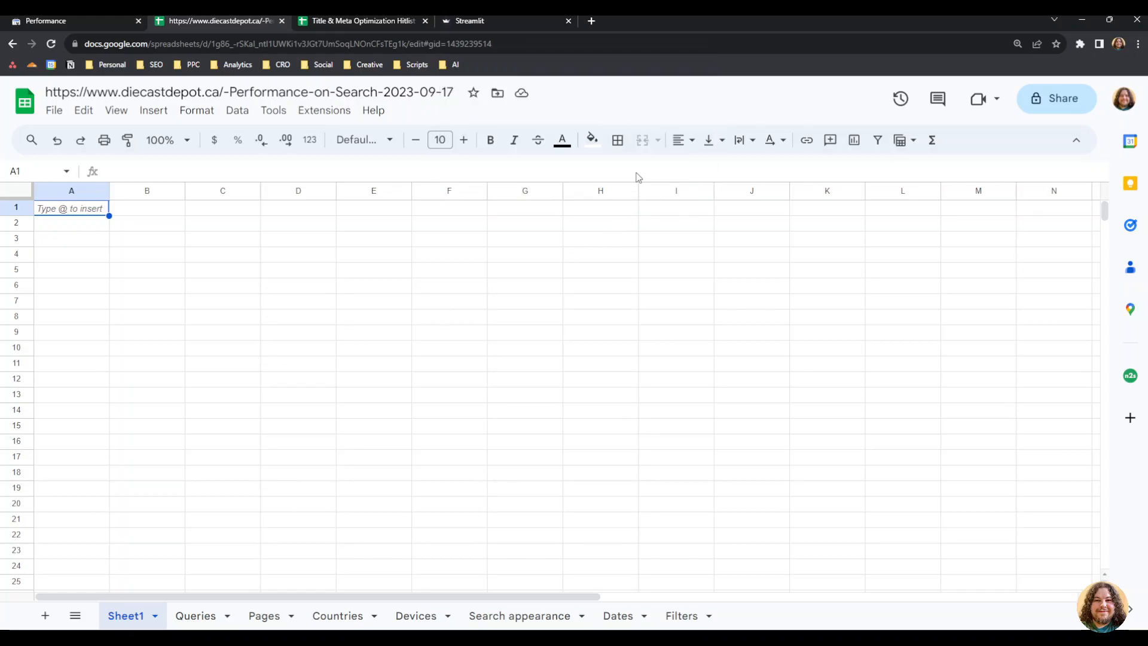
{"action": "left_click", "coordinate": [522, 461]}
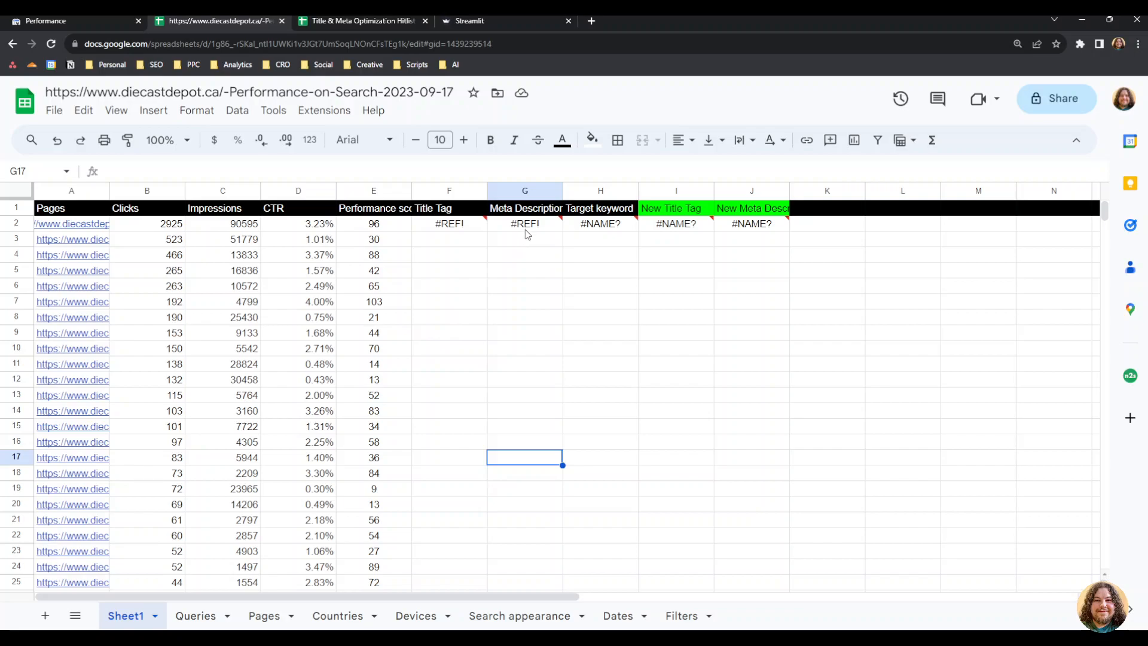
Step: Download the filled-in Sheet1 as a Comma Separated Values (.csv) file
{"action": "left_click", "coordinate": [453, 367]}
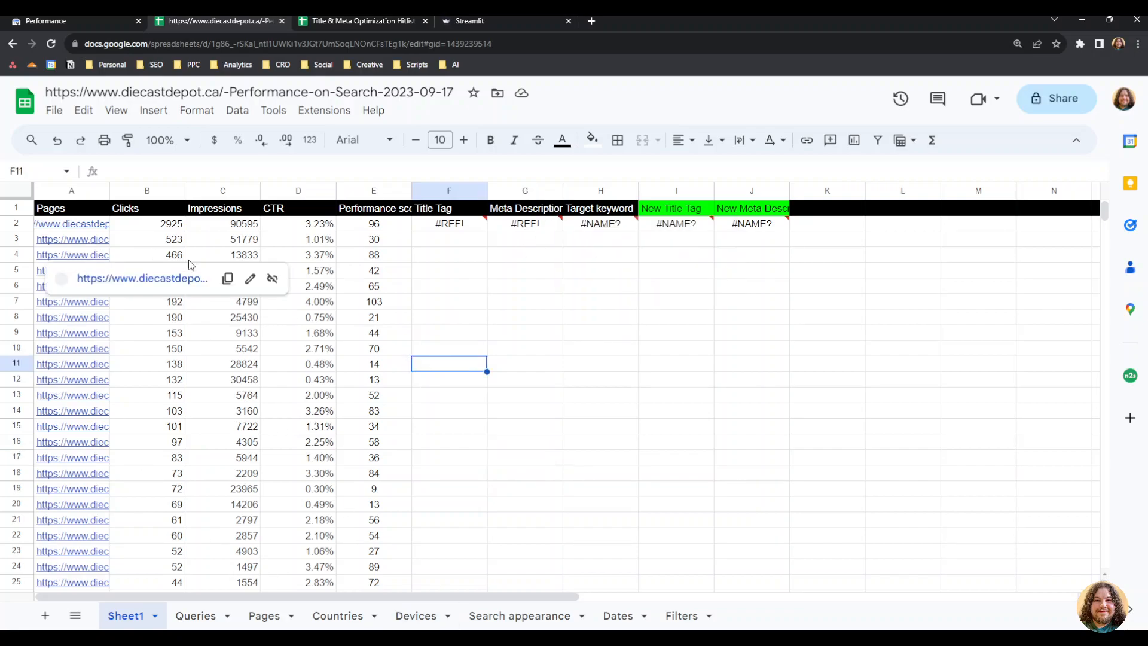
{"action": "left_click", "coordinate": [54, 111]}
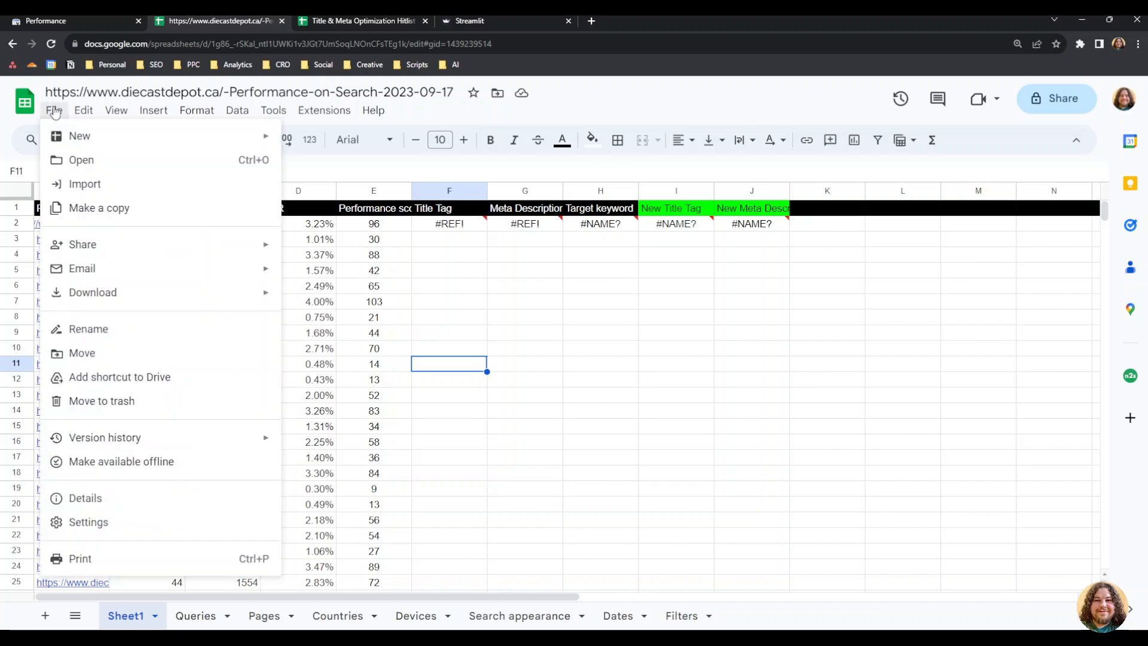
{"action": "mouse_move", "coordinate": [192, 304]}
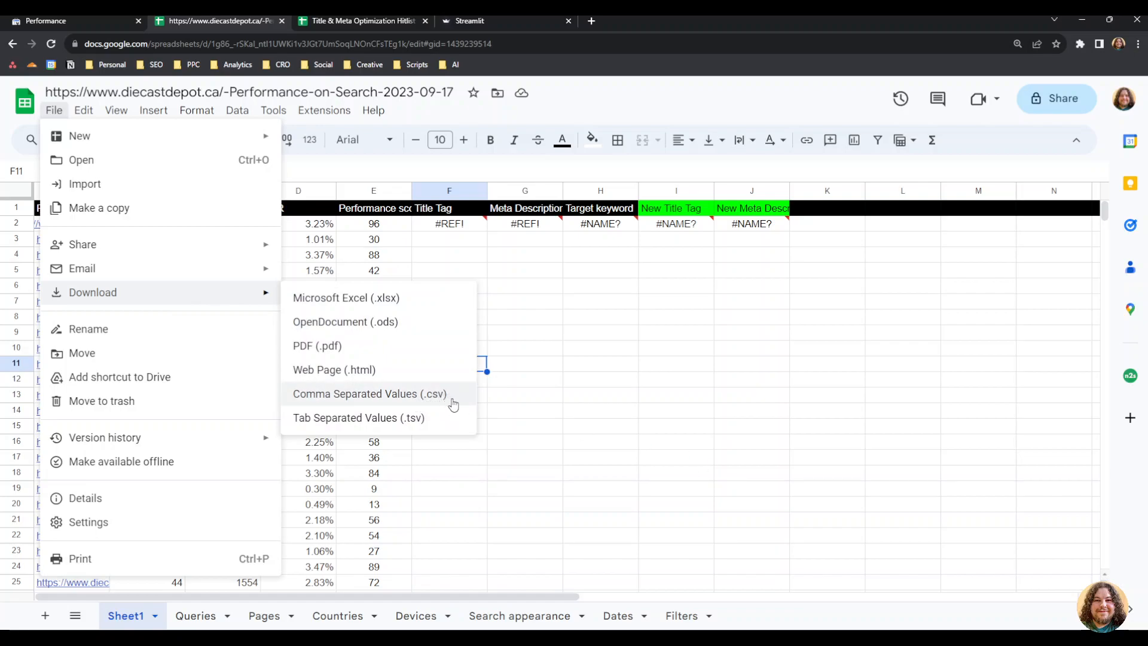
{"action": "left_click", "coordinate": [395, 397]}
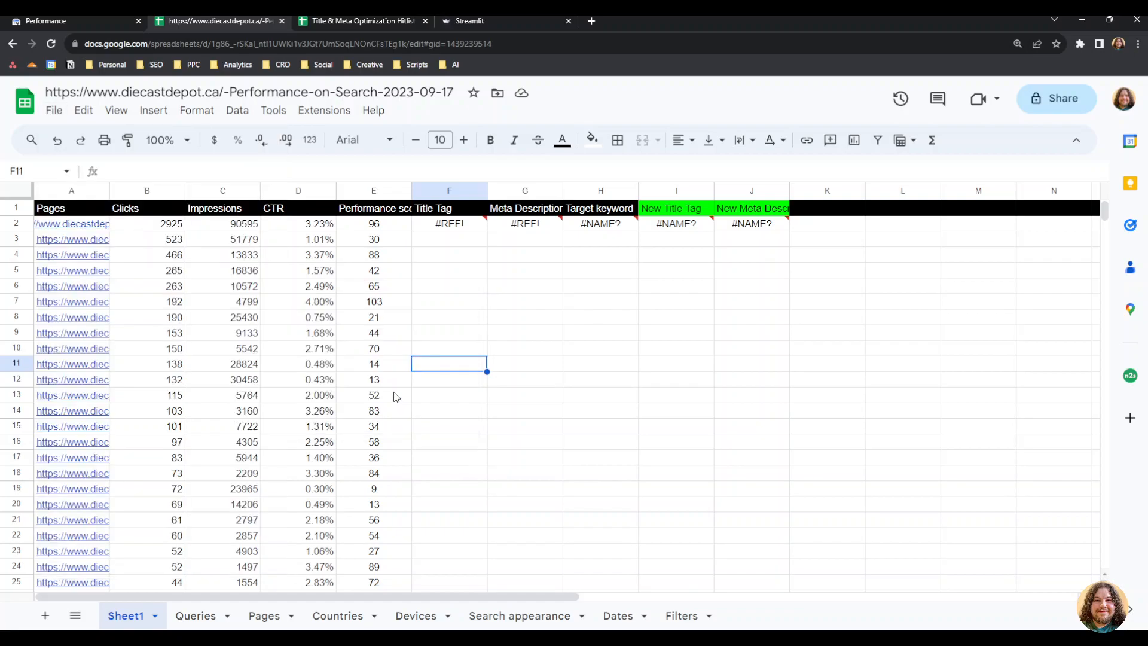
Step: Switch to the TitleMetaInator Streamlit app and upload the downloaded Performance-on-Search-2023-09-17 CSV file for metadata extraction
{"action": "left_click", "coordinate": [518, 23]}
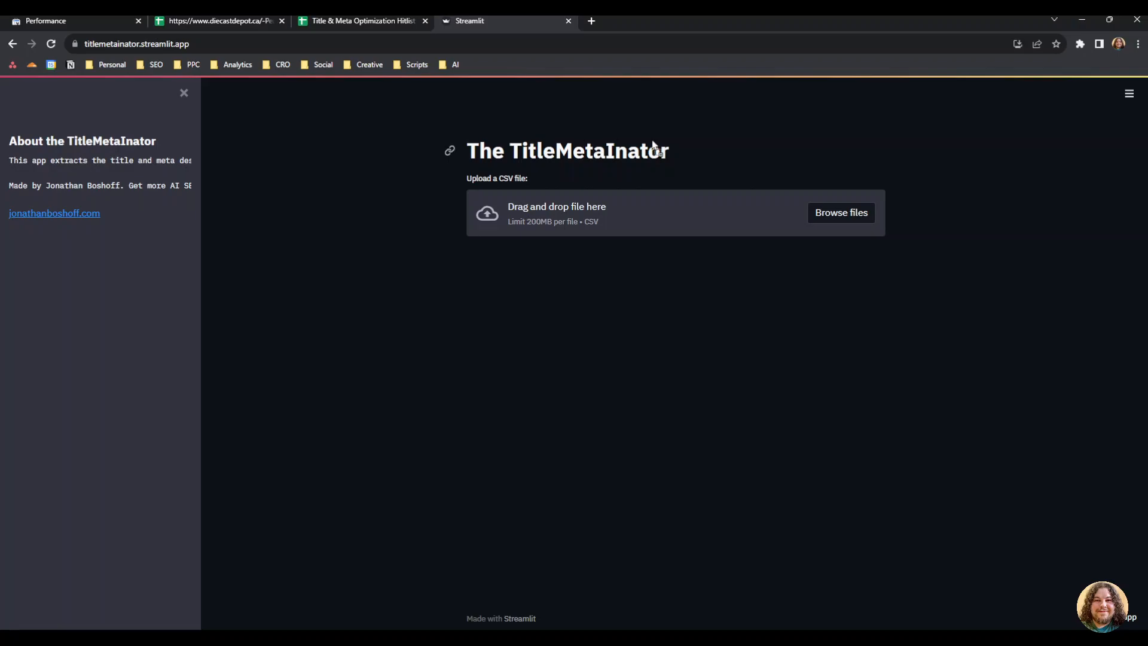
{"action": "left_click_drag", "start_coordinate": [674, 152], "coordinate": [374, 357]}
{"action": "left_click", "coordinate": [371, 357]}
{"action": "left_click", "coordinate": [825, 217]}
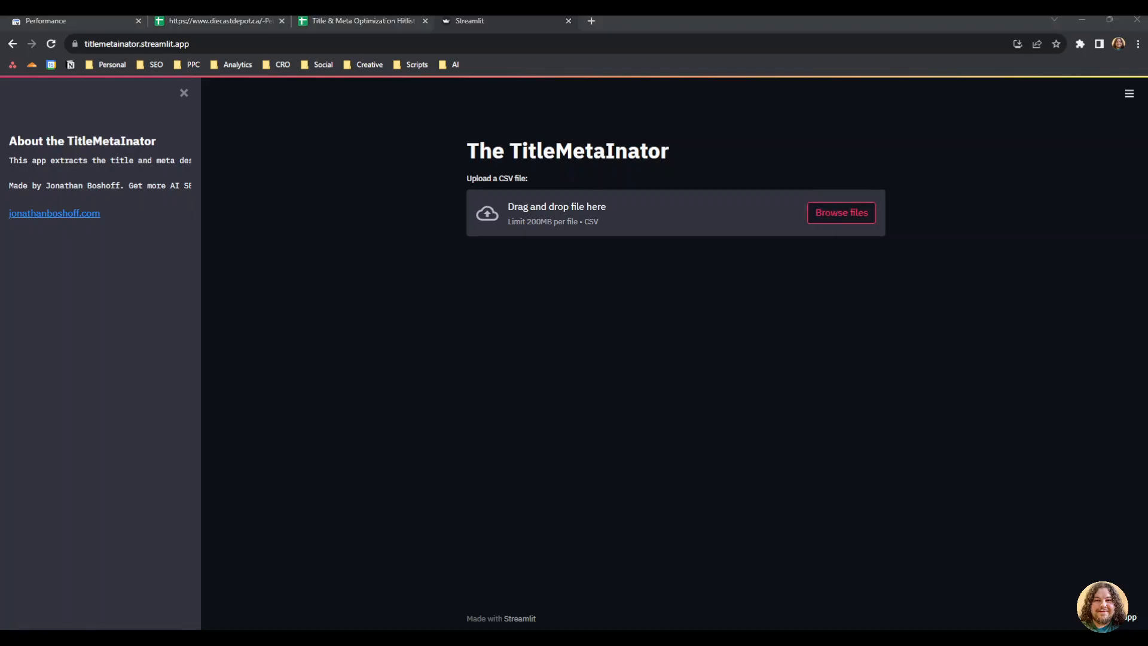
{"action": "double_click", "coordinate": [440, 214]}
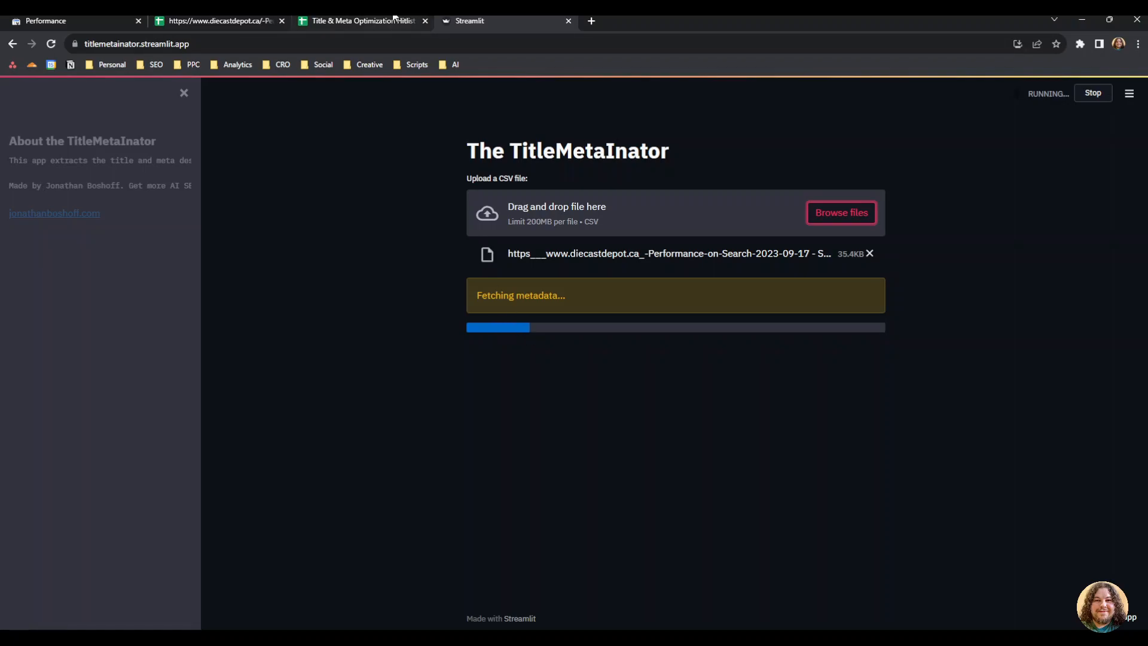
Step: Switch to the exported Performance-on-Search spreadsheet and look at the options of the GPT for Sheets and Docs extension
{"action": "left_click", "coordinate": [263, 20]}
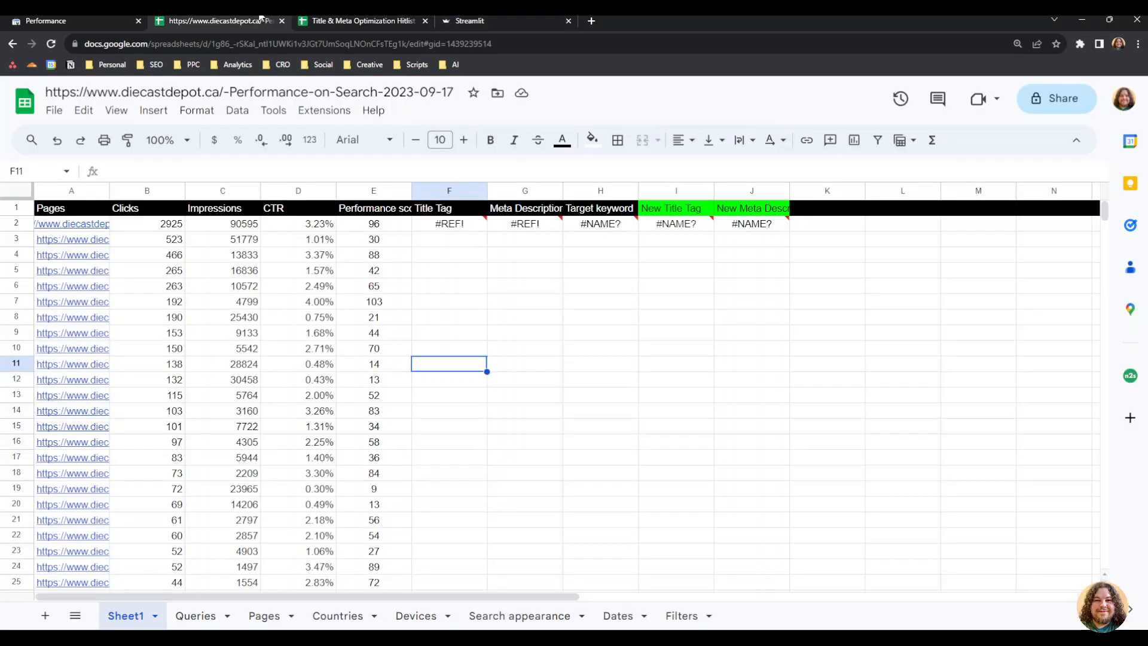
{"action": "left_click", "coordinate": [645, 345]}
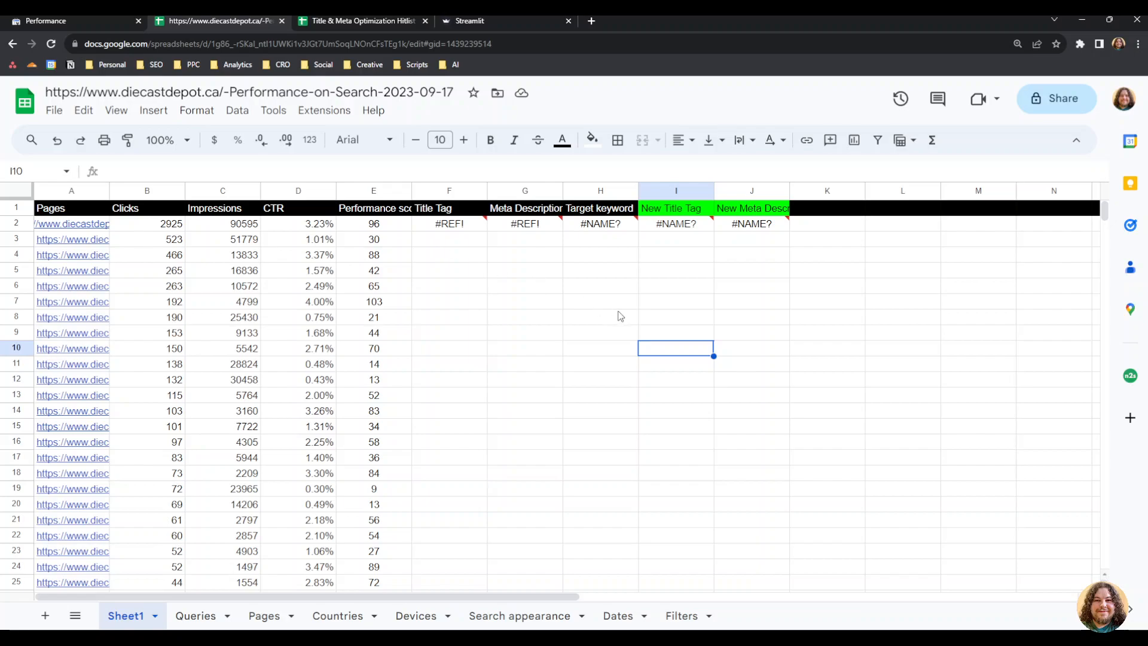
{"action": "left_click", "coordinate": [505, 310]}
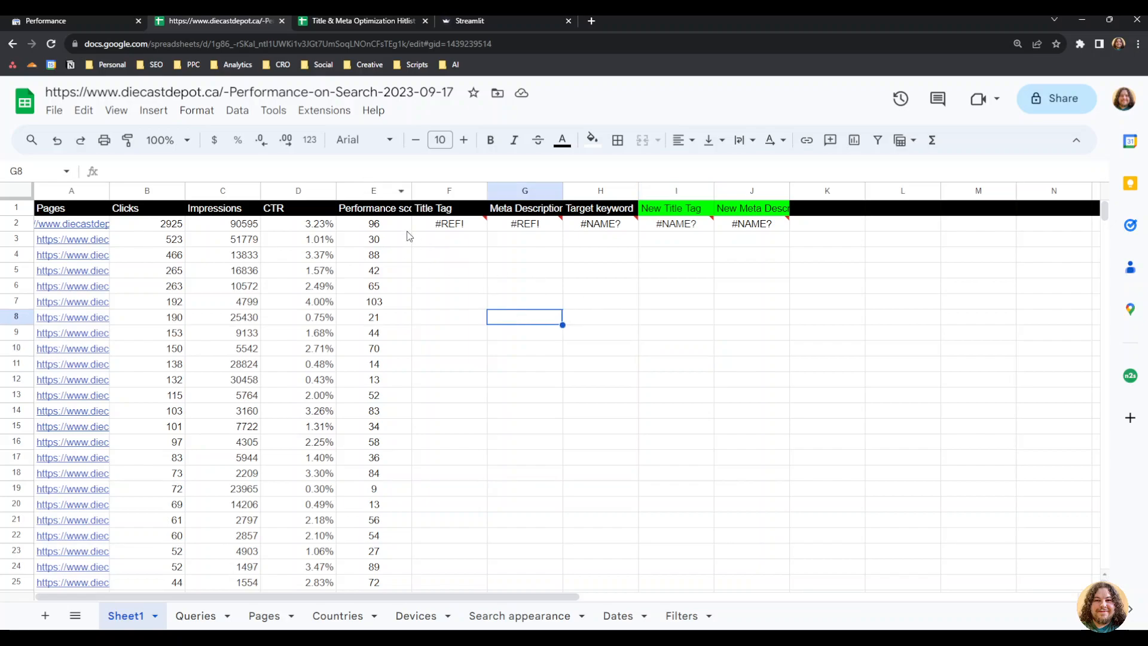
{"action": "left_click", "coordinate": [318, 111]}
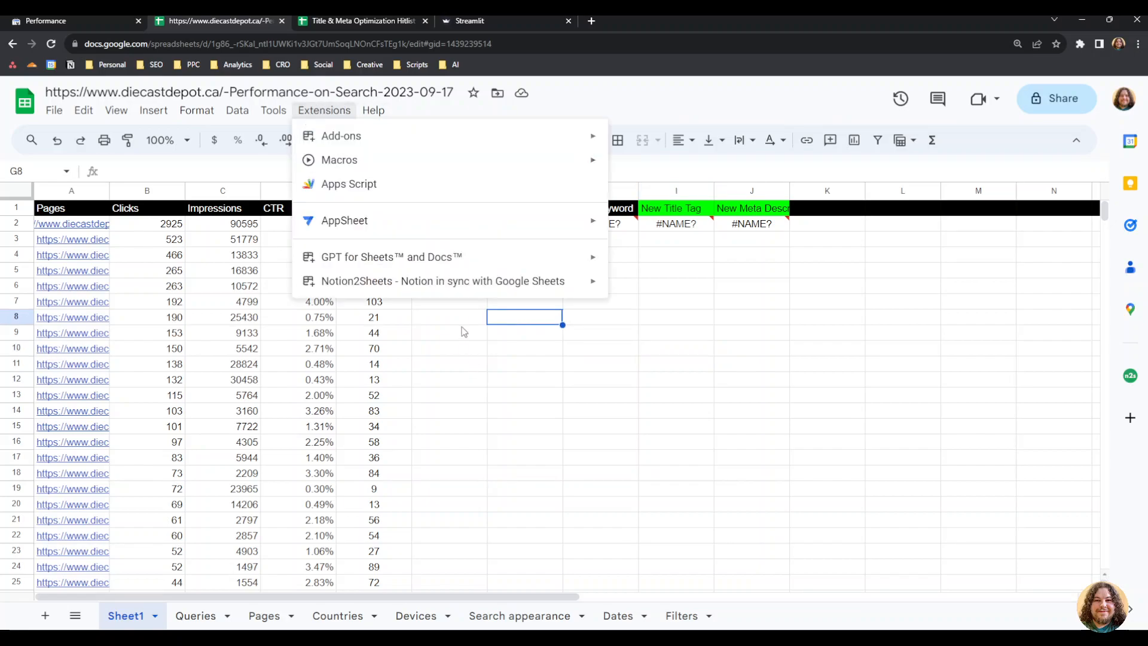
{"action": "mouse_move", "coordinate": [430, 263]}
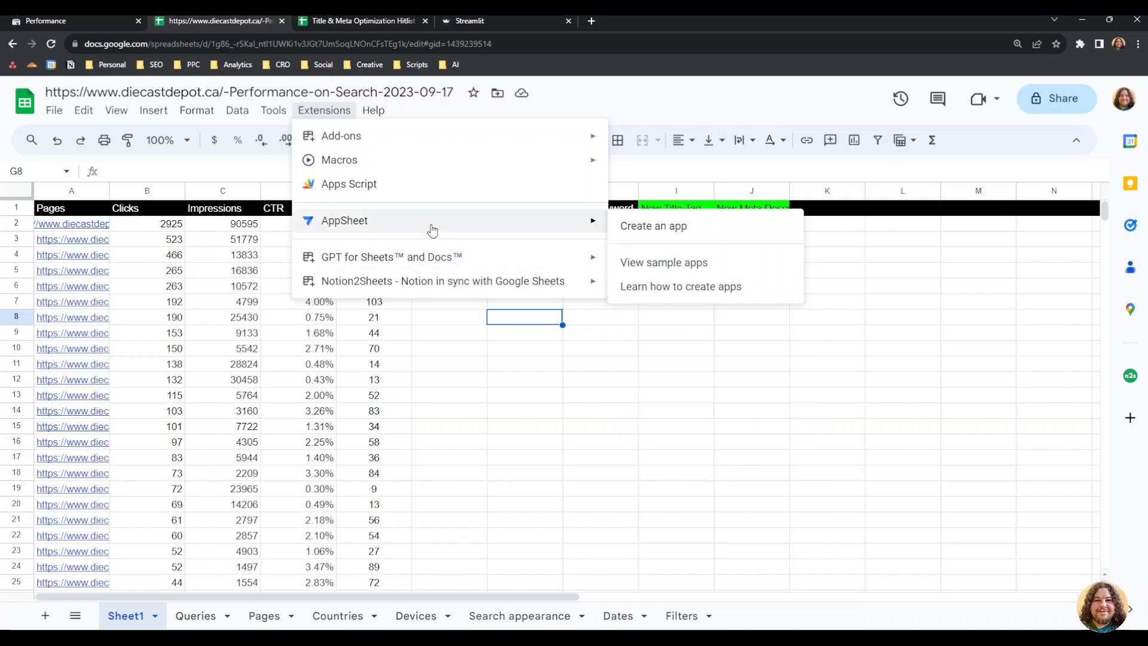
{"action": "mouse_move", "coordinate": [559, 256]}
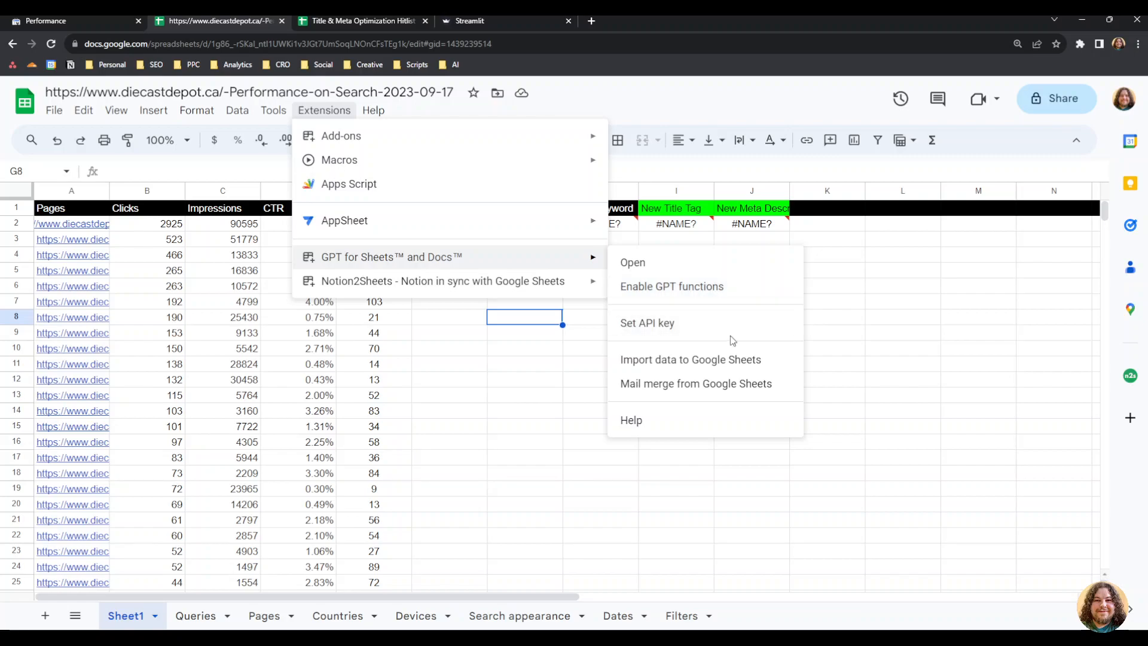
{"action": "left_click", "coordinate": [947, 417]}
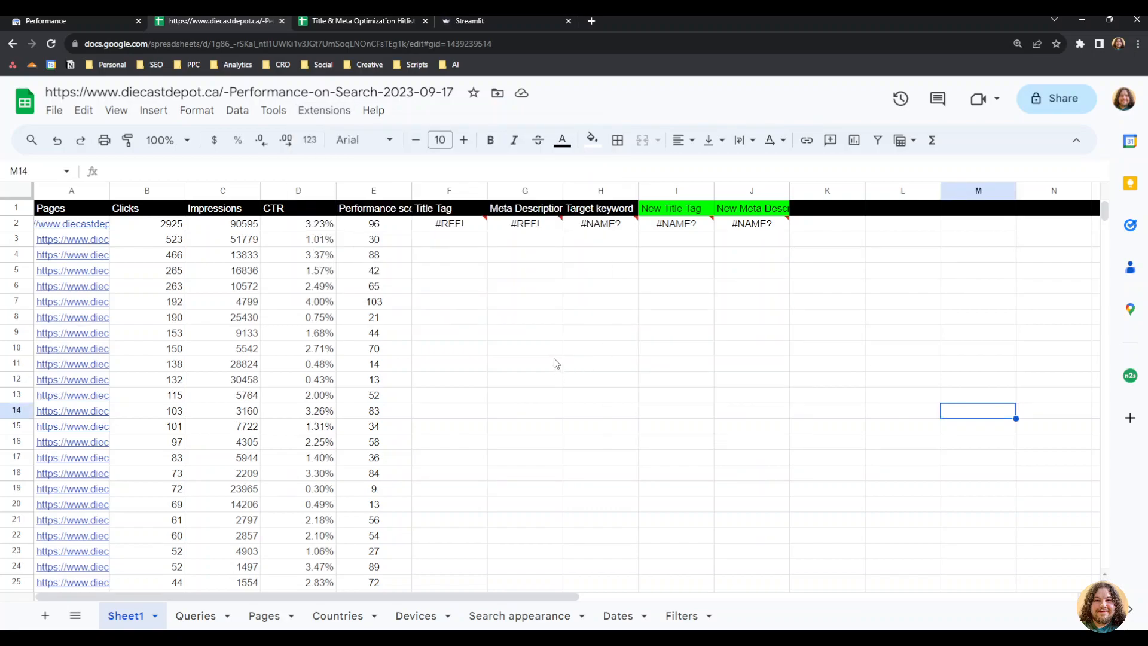
{"action": "left_click", "coordinate": [491, 21]}
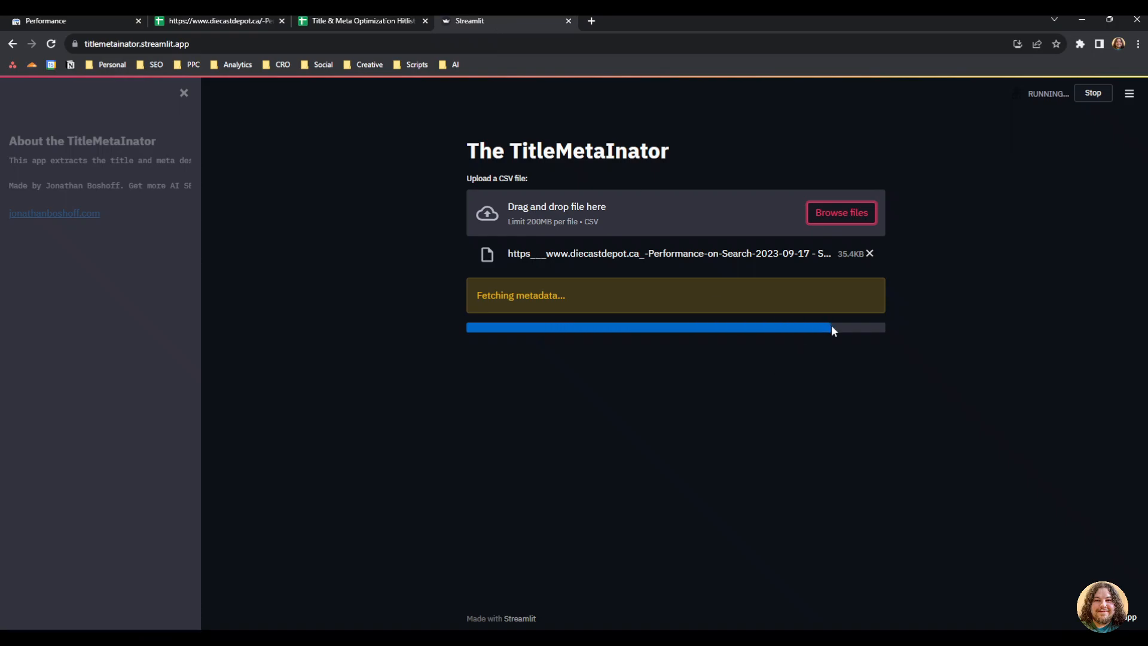
{"action": "left_click", "coordinate": [363, 20]}
{"action": "left_click", "coordinate": [227, 20]}
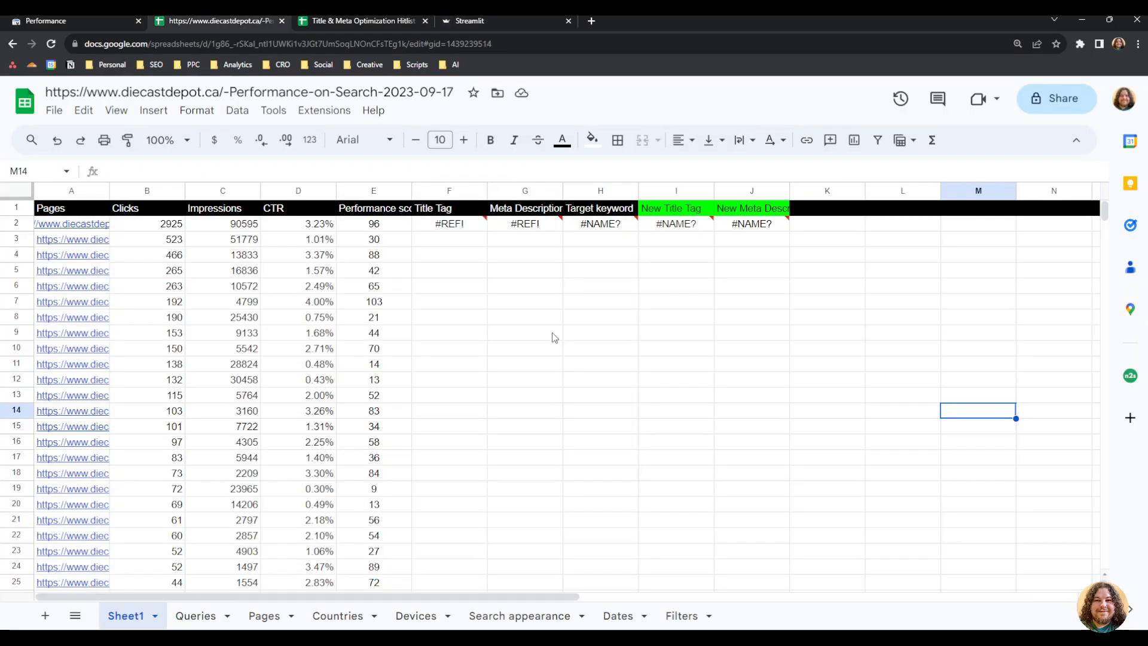
{"action": "mouse_move", "coordinate": [435, 231]}
{"action": "left_click", "coordinate": [530, 383]}
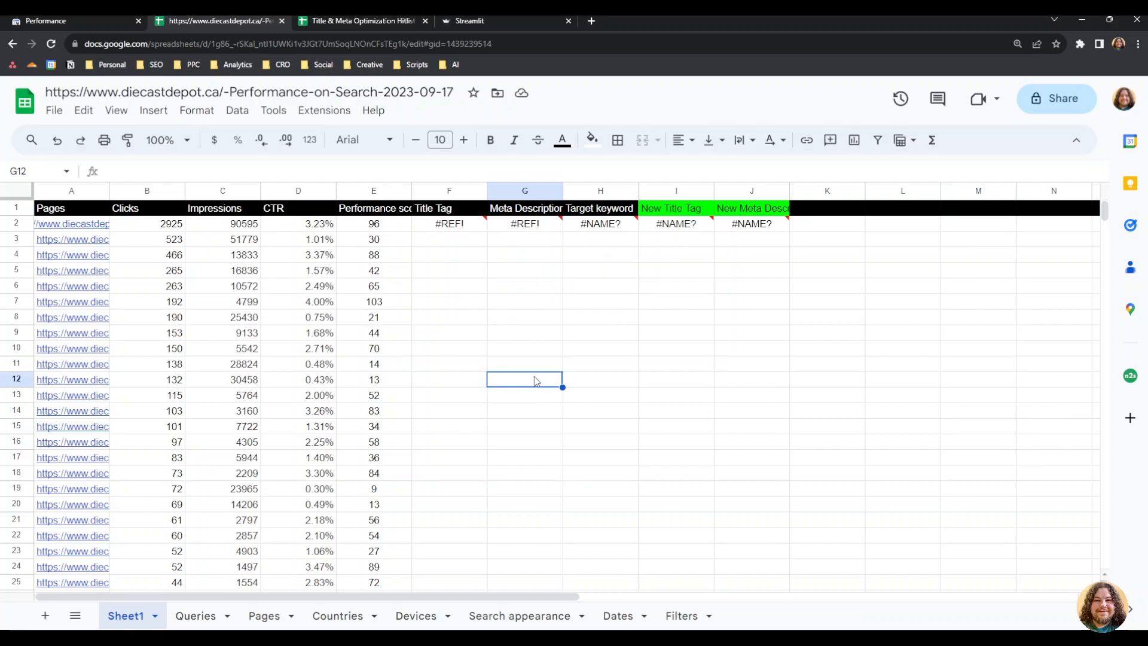
{"action": "left_click", "coordinate": [519, 303]}
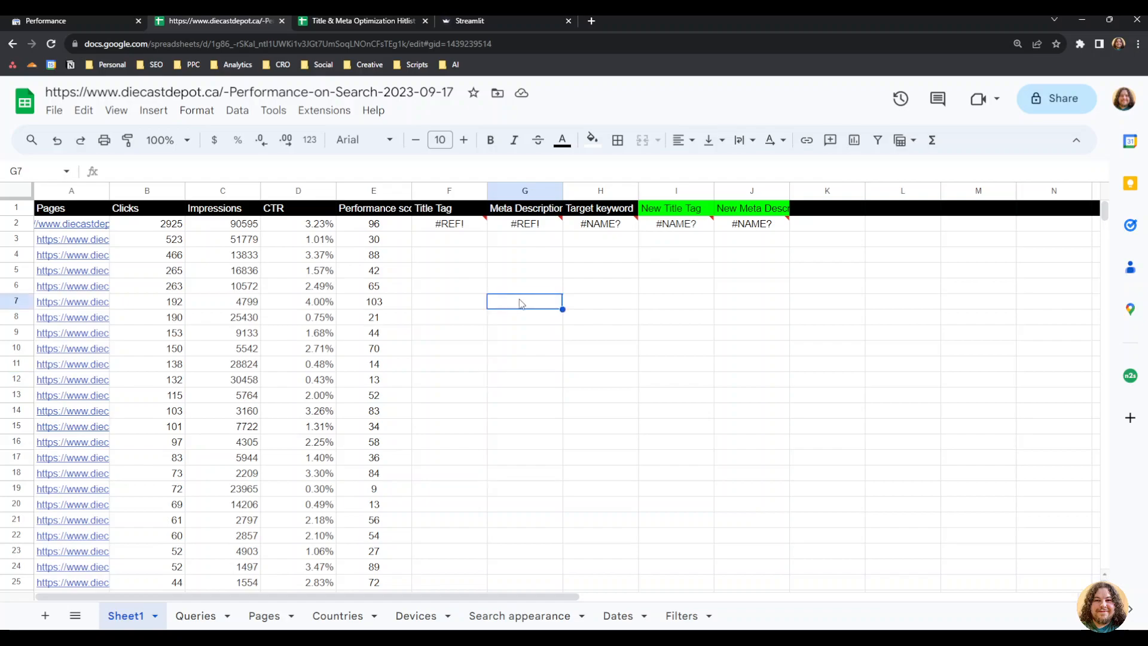
{"action": "left_click", "coordinate": [719, 287]}
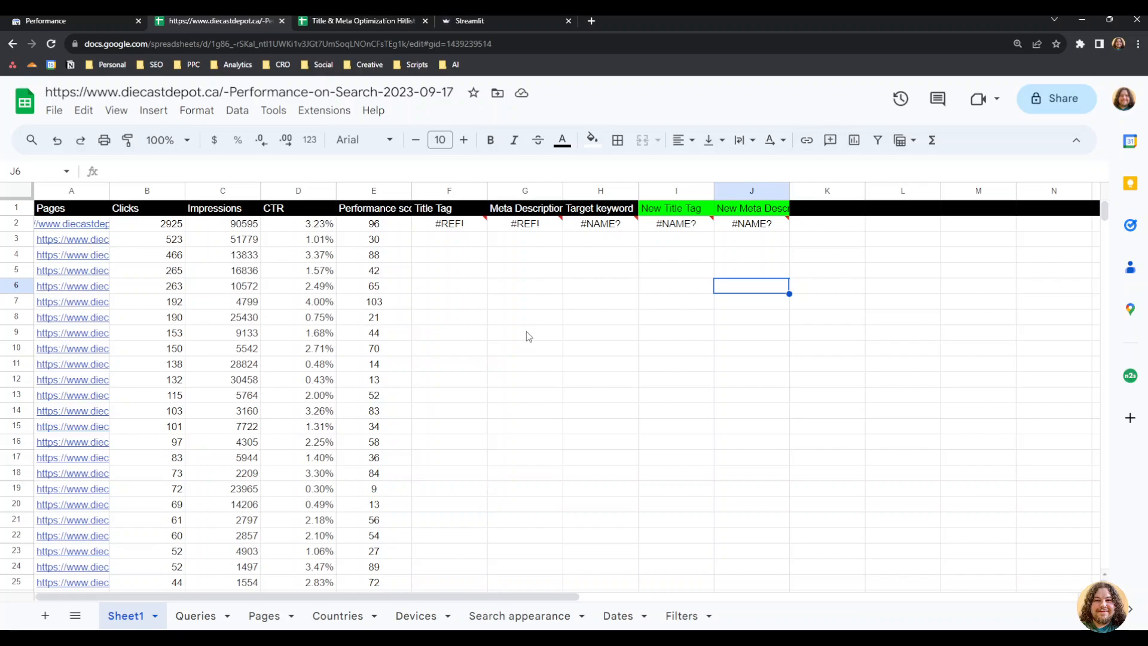
{"action": "left_click", "coordinate": [568, 323]}
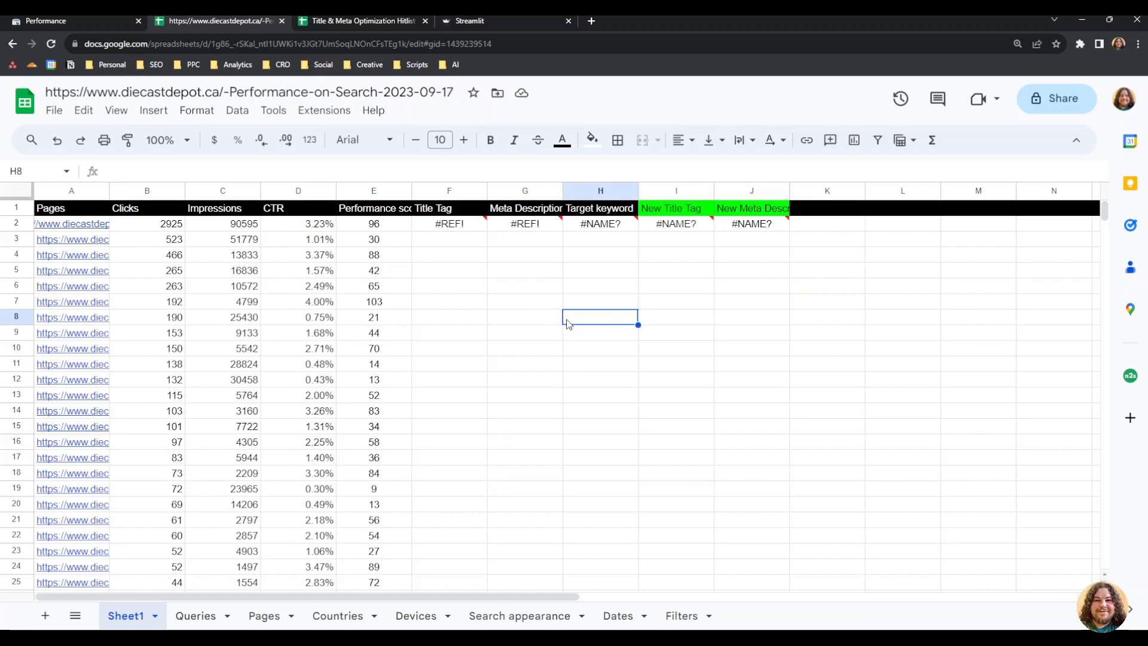
{"action": "left_click", "coordinate": [442, 304]}
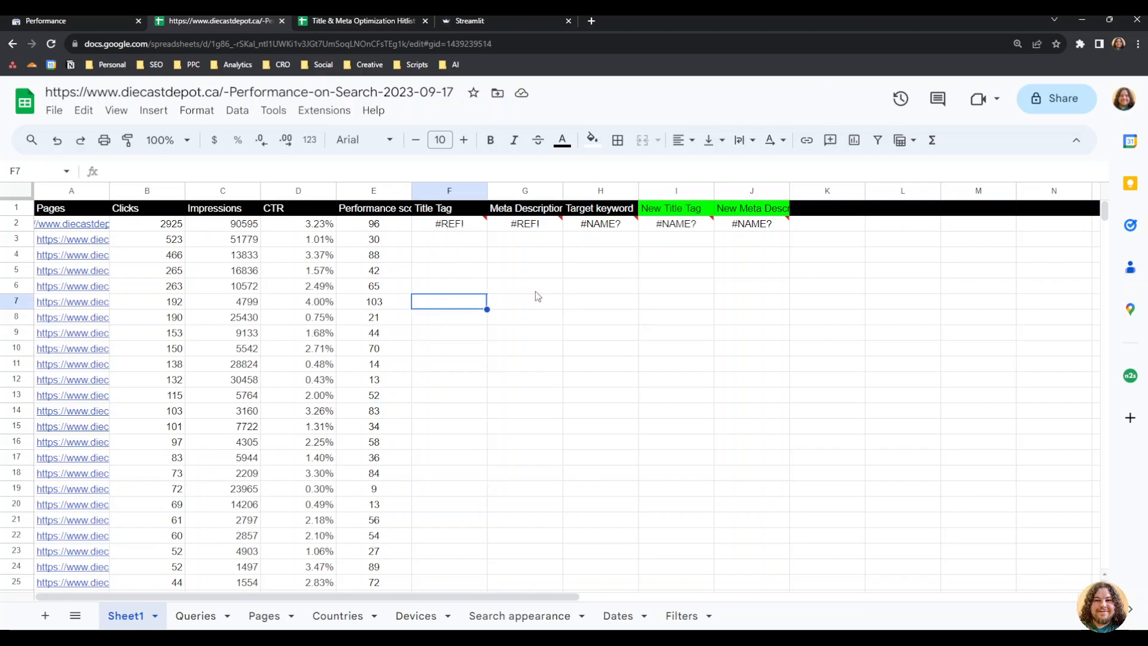
Step: Switch to the TitleMetaInator app and review the extracted URLs, titles and meta descriptions in the results table
{"action": "left_click", "coordinate": [445, 21]}
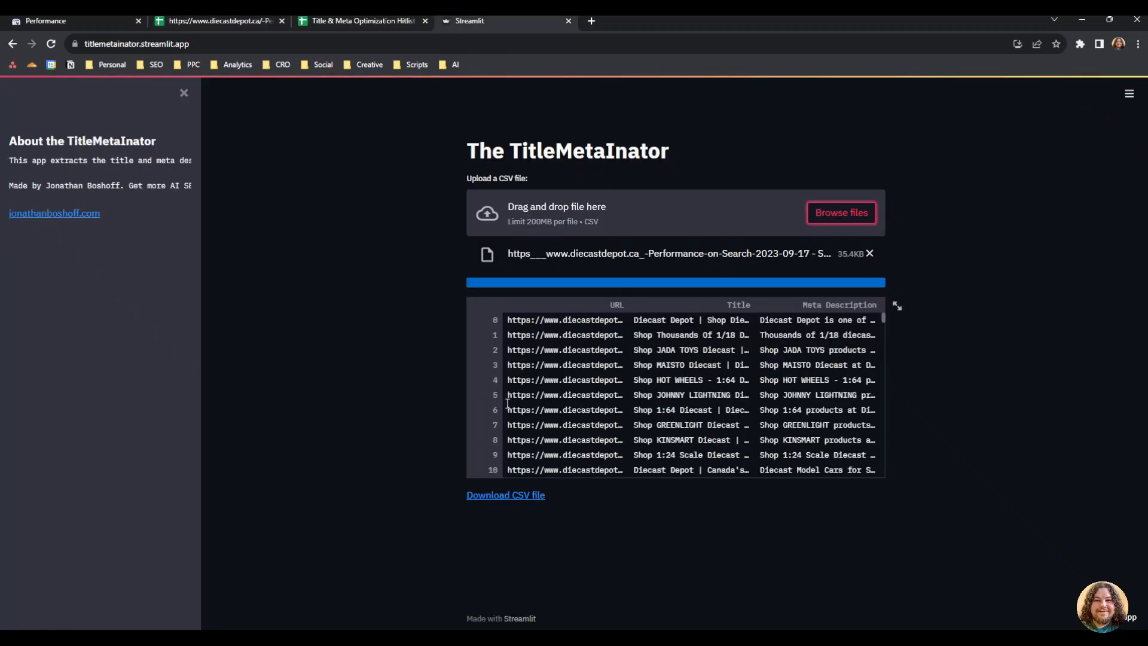
{"action": "scroll", "coordinate": [541, 367], "scroll_direction": "down", "scroll_amount": 20}
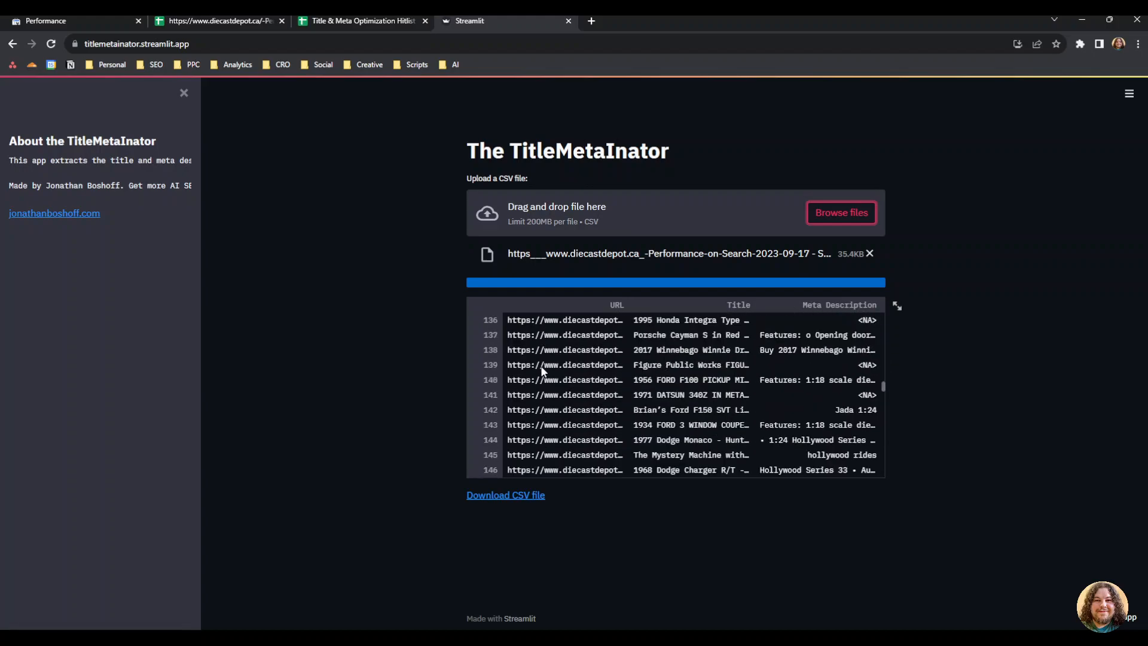
{"action": "scroll", "coordinate": [540, 365], "scroll_direction": "up", "scroll_amount": 2}
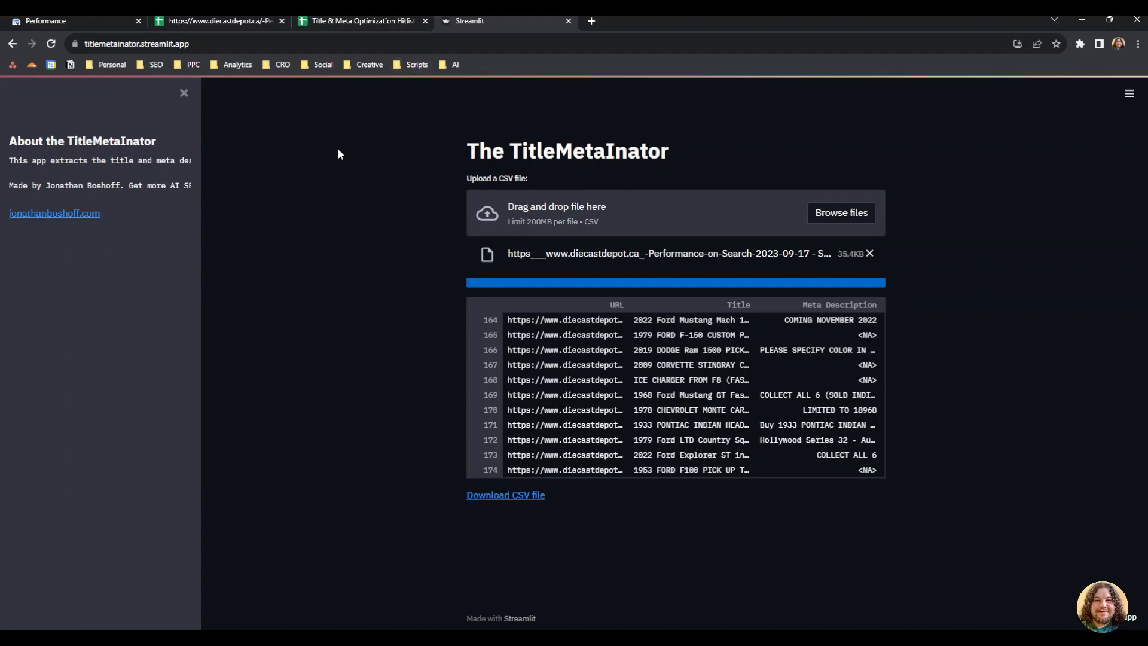
{"action": "scroll", "coordinate": [618, 457], "scroll_direction": "down", "scroll_amount": 20}
{"action": "scroll", "coordinate": [644, 417], "scroll_direction": "up", "scroll_amount": 20}
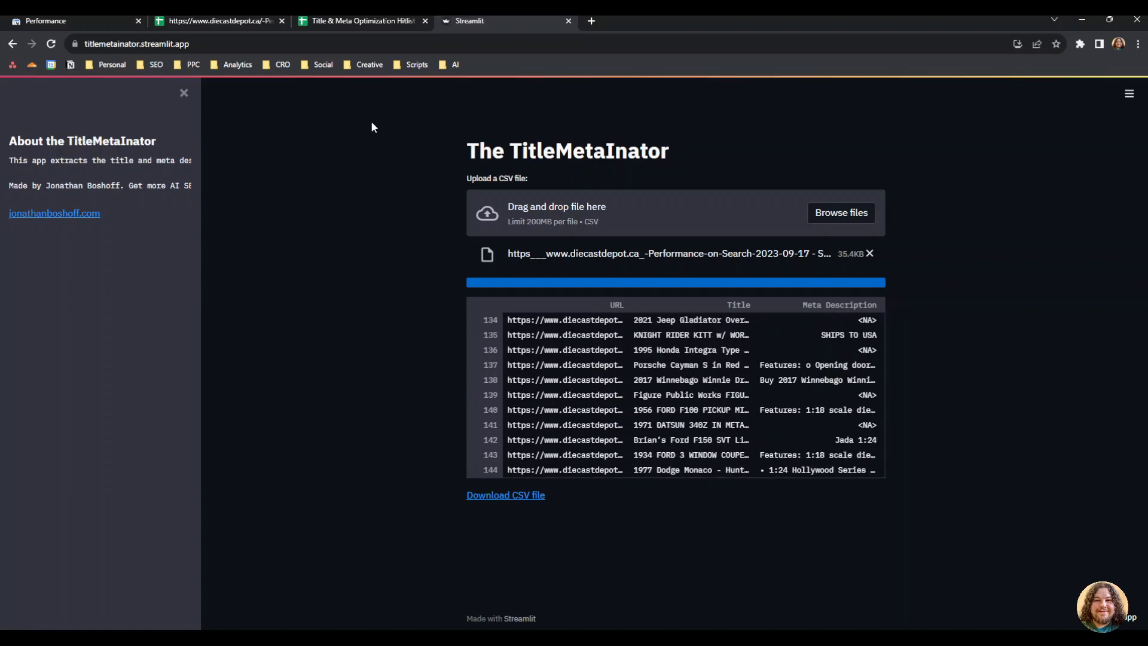
Step: Import the uploaded extracted_metadata (1).csv file into the exported Performance-on-Search spreadsheet as a new sheet
{"action": "left_click", "coordinate": [371, 25]}
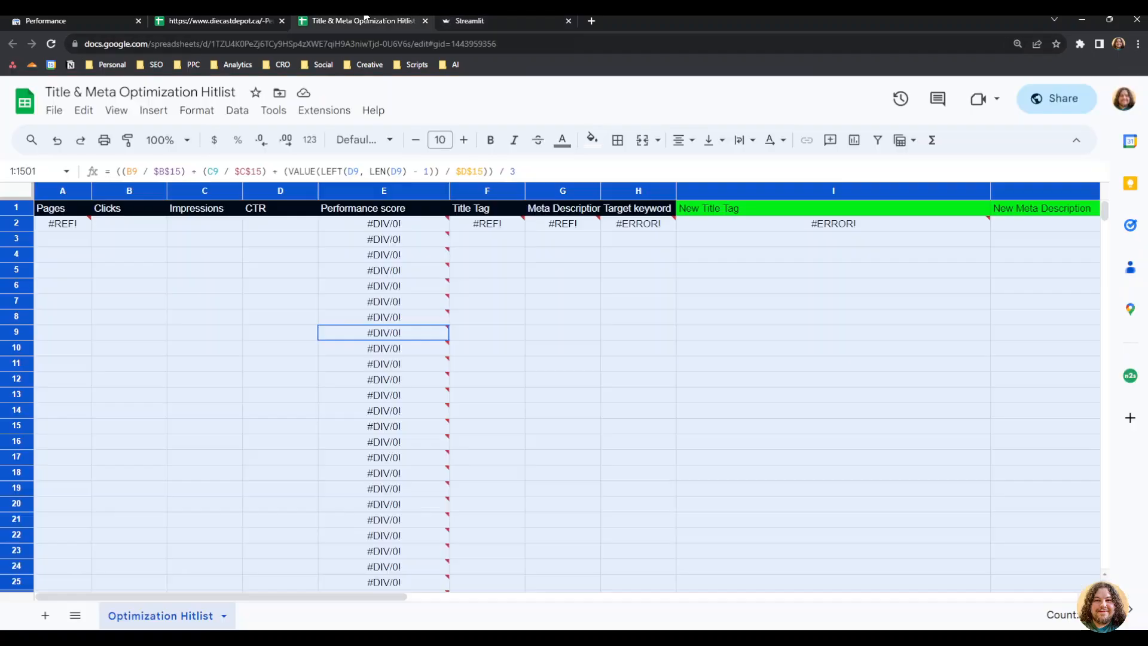
{"action": "left_click", "coordinate": [287, 19]}
{"action": "left_click", "coordinate": [447, 258]}
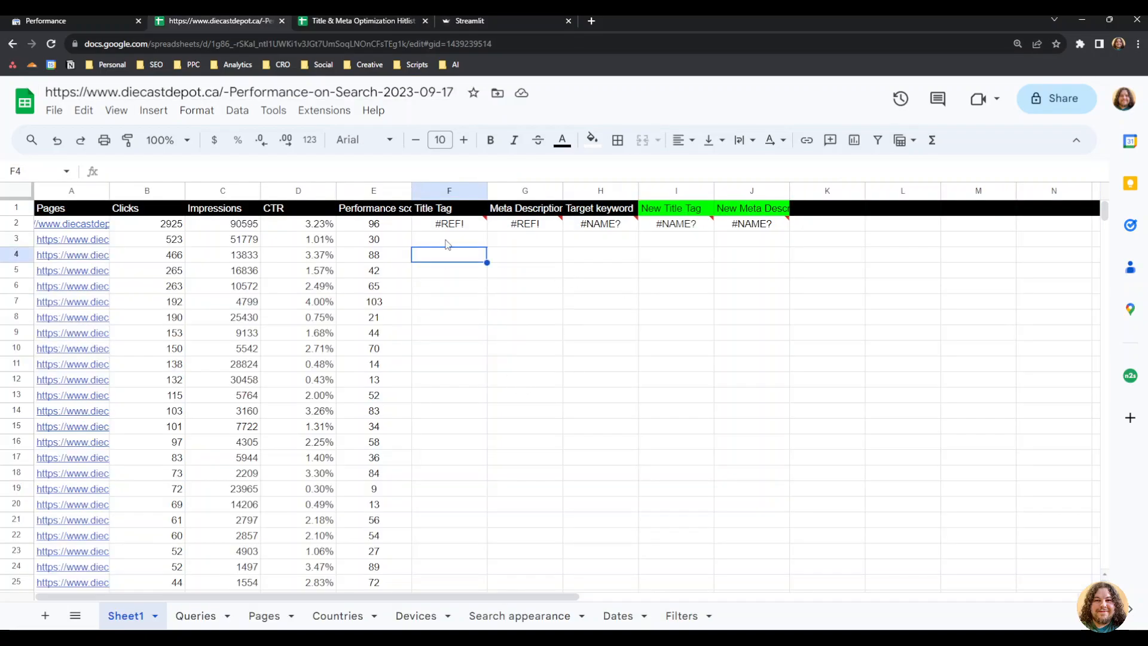
{"action": "left_click", "coordinate": [54, 110]}
{"action": "left_click", "coordinate": [83, 186]}
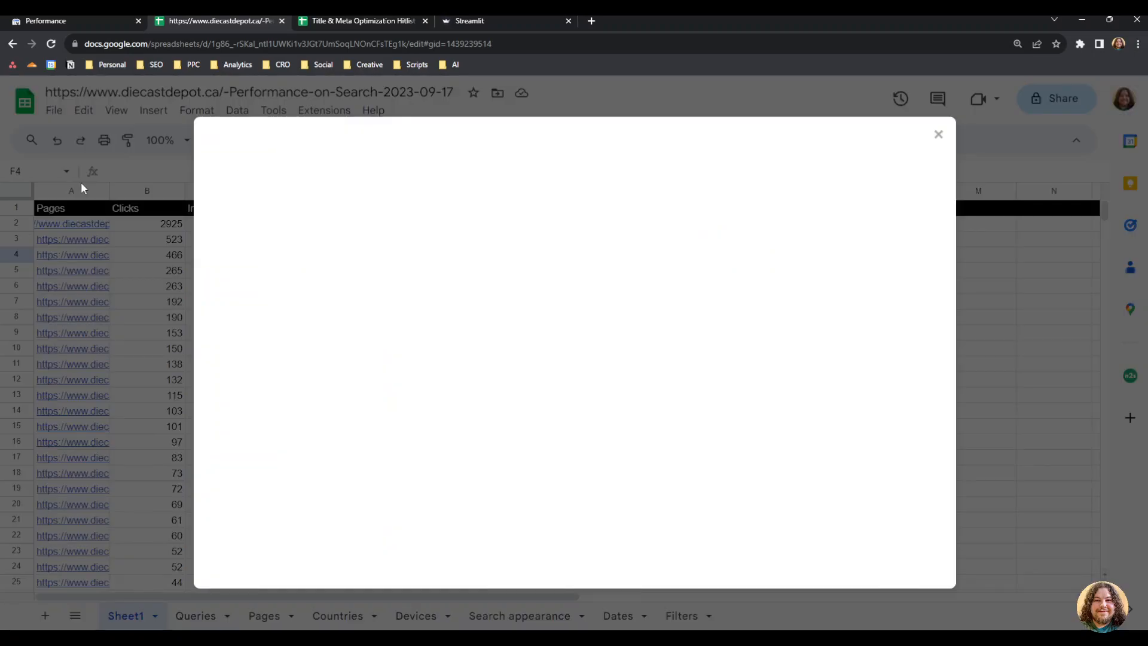
{"action": "left_click", "coordinate": [473, 194]}
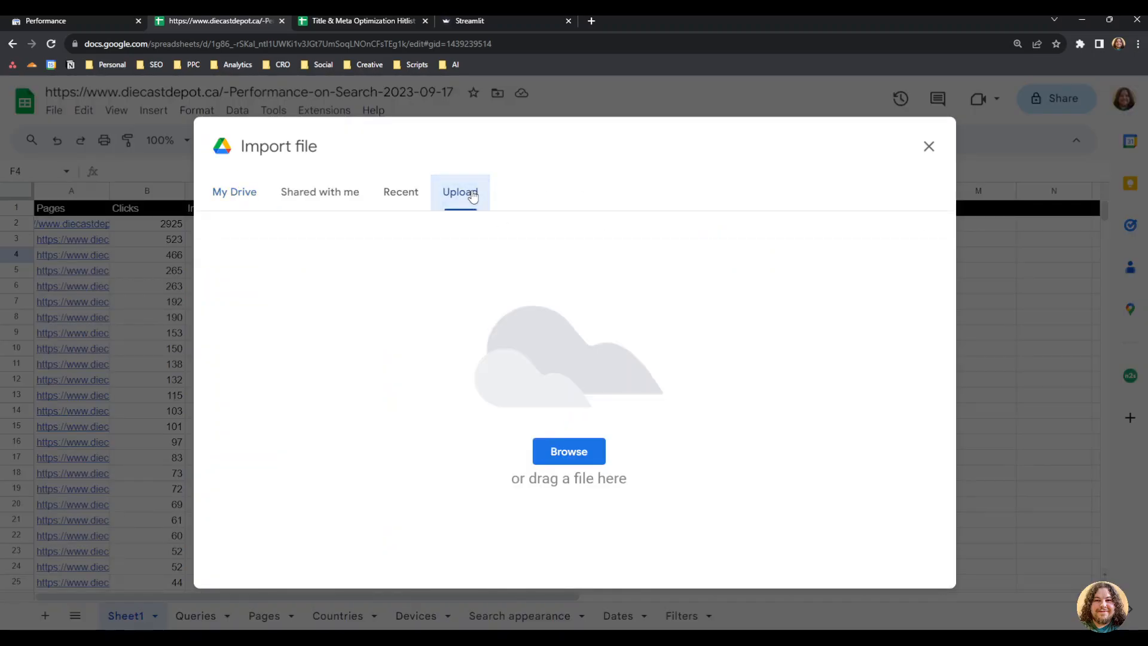
{"action": "left_click", "coordinate": [557, 449]}
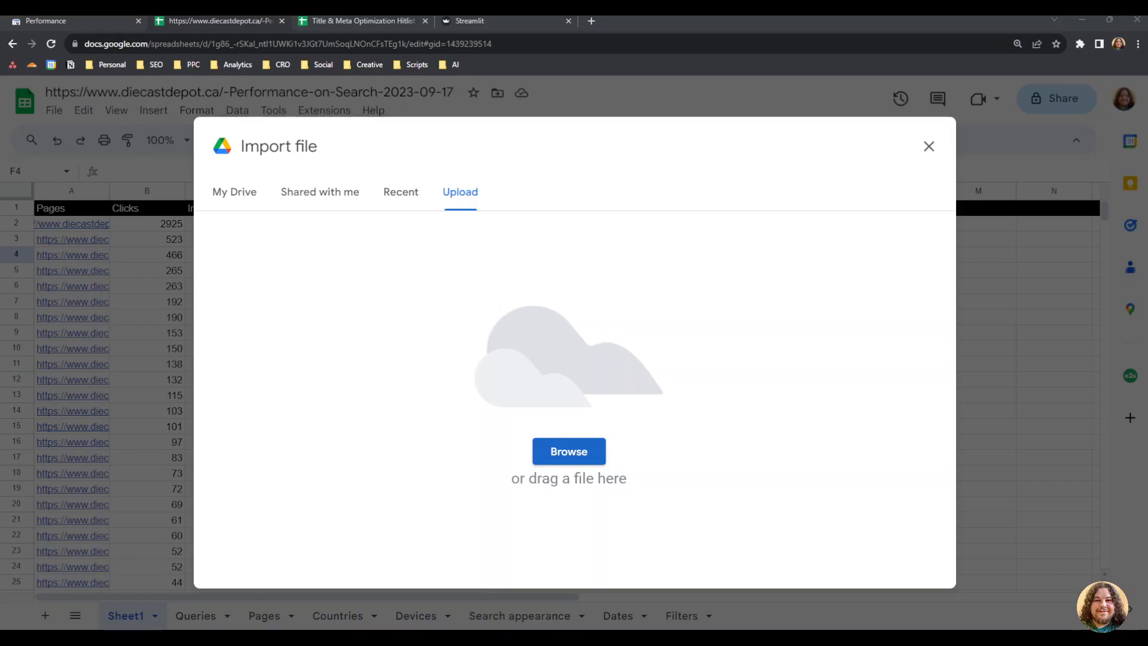
{"action": "double_click", "coordinate": [160, 113]}
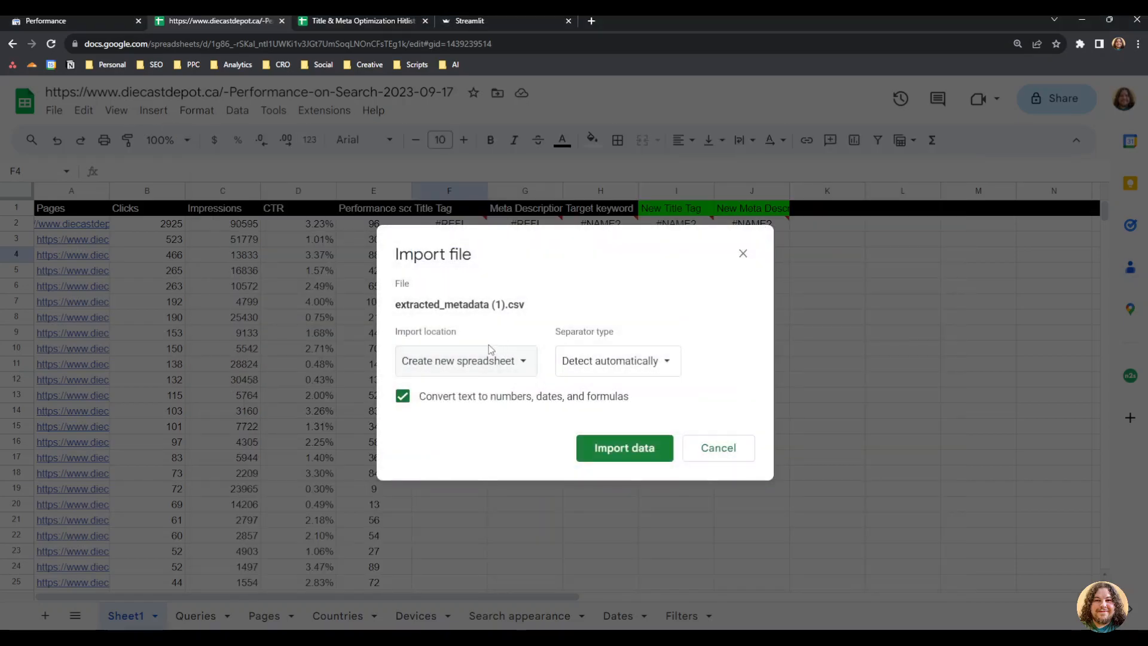
{"action": "left_click", "coordinate": [487, 356]}
{"action": "left_click", "coordinate": [486, 378]}
{"action": "left_click", "coordinate": [615, 452]}
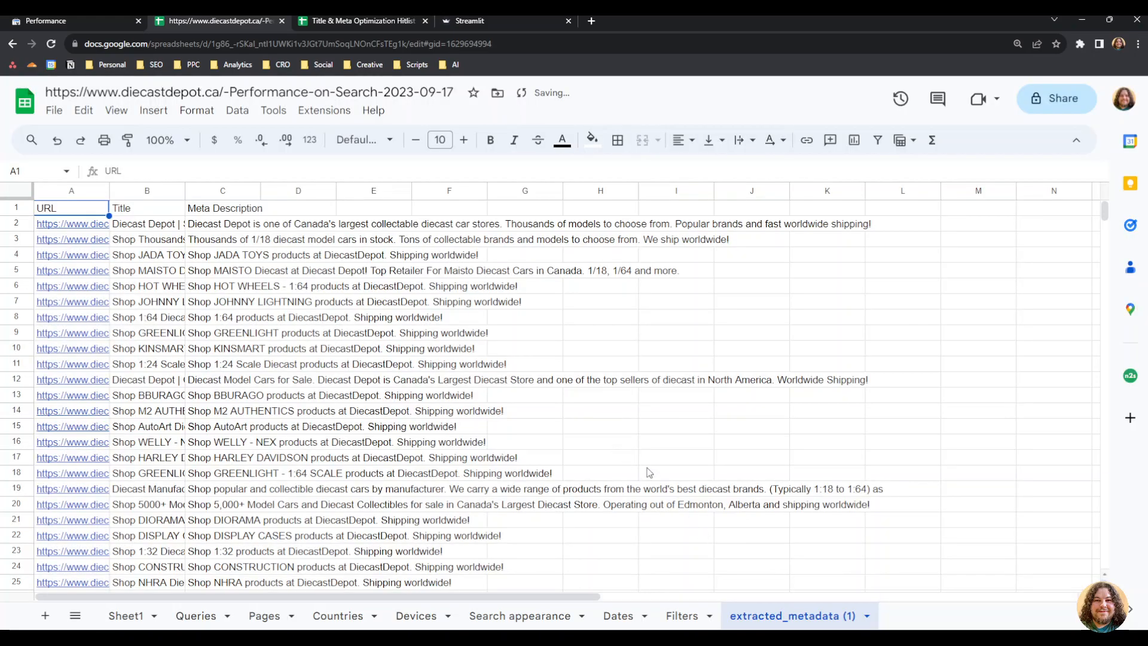
Step: Rename the imported metadata sheet to extracted_metadata by removing the (1) suffix
{"action": "double_click", "coordinate": [819, 619]}
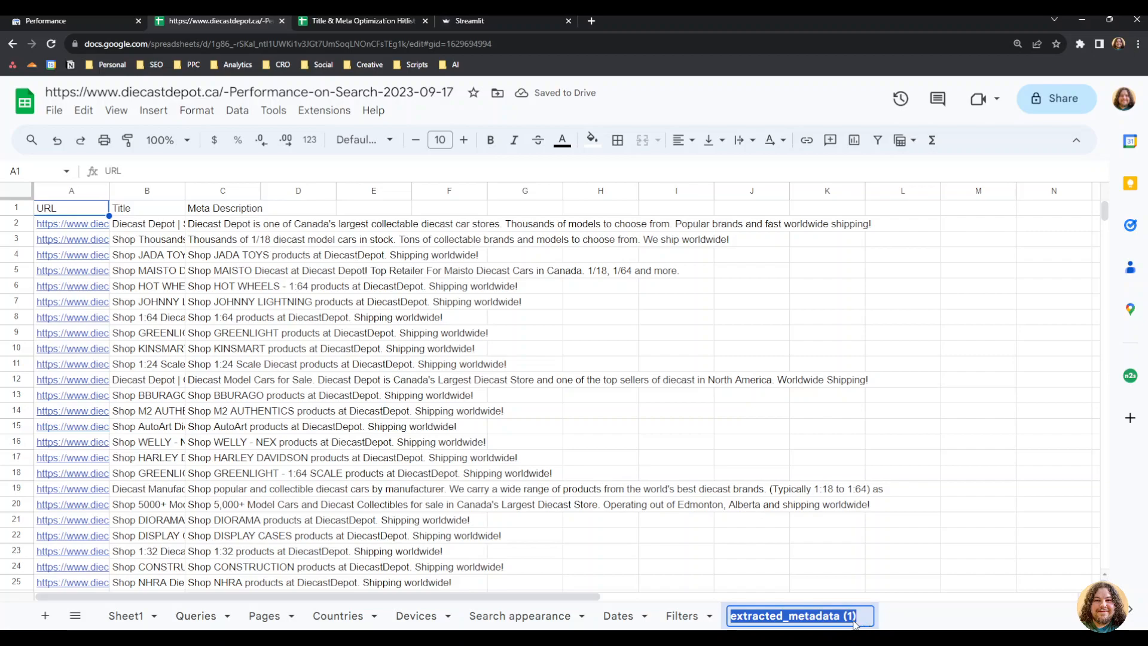
{"action": "left_click", "coordinate": [849, 620]}
{"action": "left_click_drag", "start_coordinate": [846, 615], "coordinate": [876, 619]}
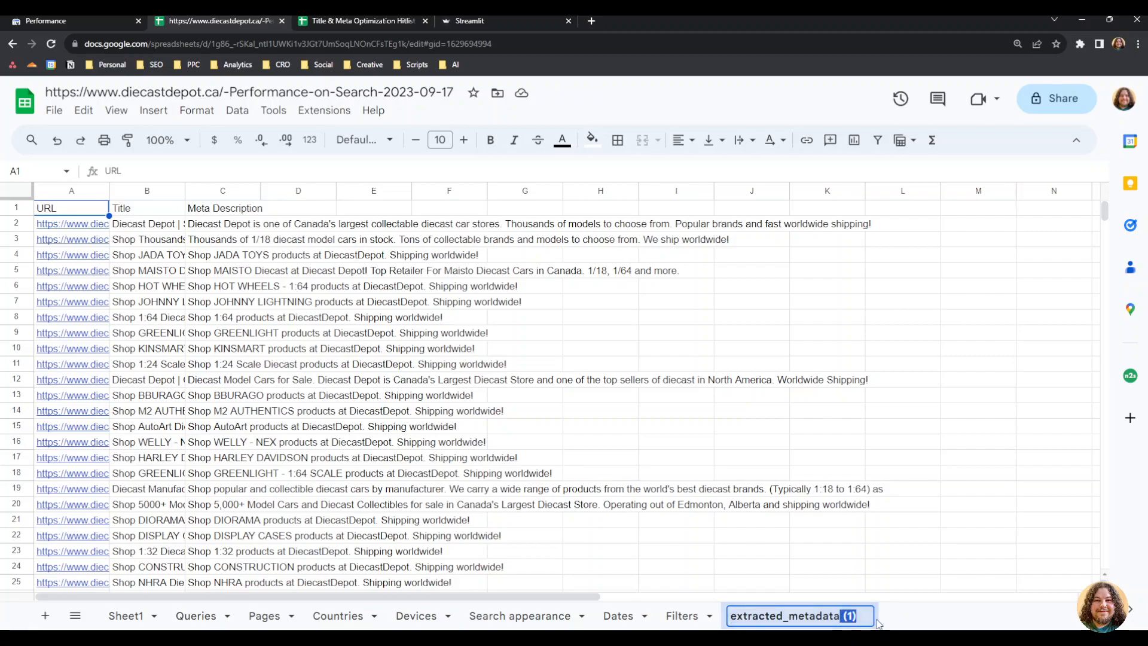
{"action": "key", "text": "BackSpace"}
{"action": "key", "text": "Return"}
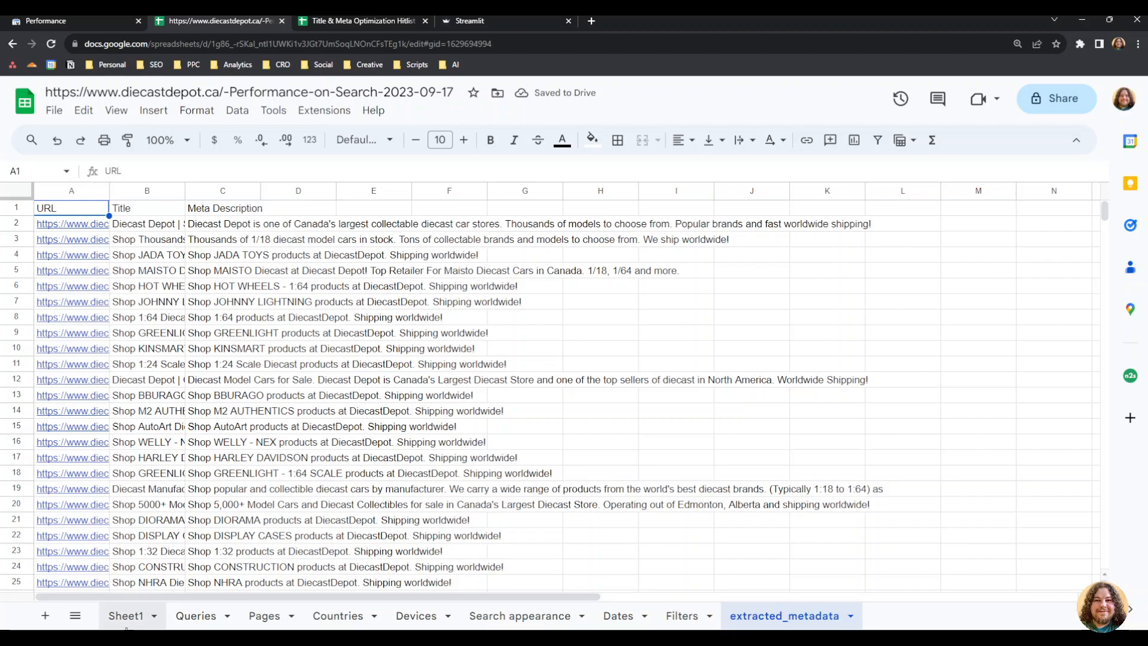
Step: Rename Sheet1 to Hitlist
{"action": "left_click", "coordinate": [126, 624]}
{"action": "double_click", "coordinate": [126, 623]}
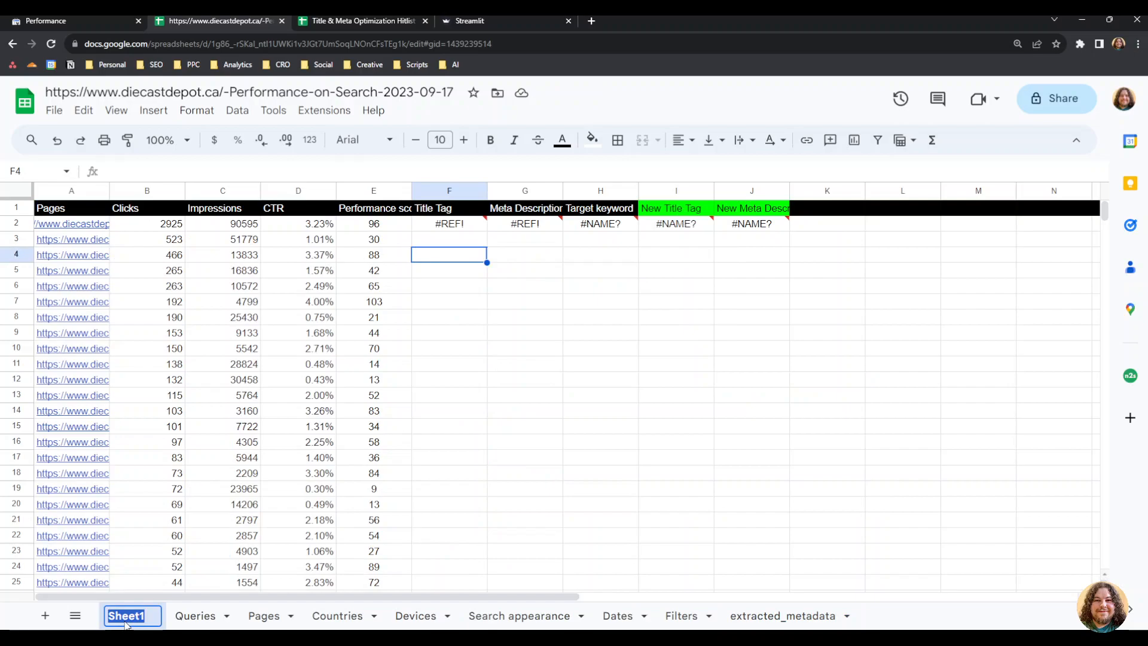
{"action": "type", "text": "Hitl"}
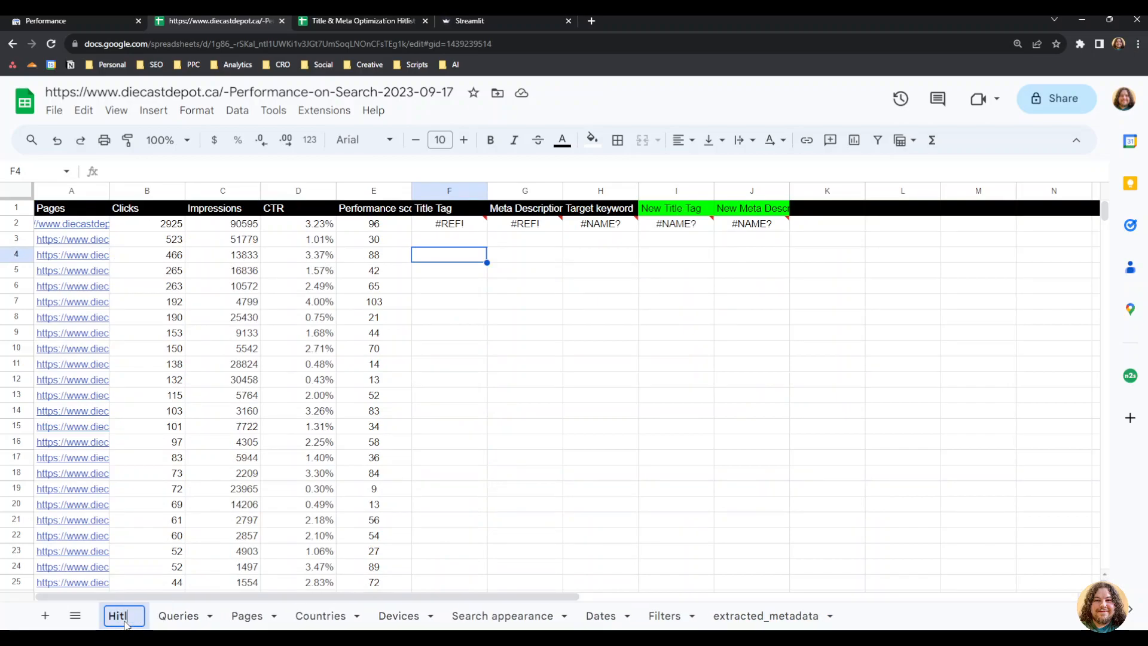
{"action": "type", "text": "ist"}
{"action": "key", "text": "Return"}
Step: Re-enter the existing Title Tag and Meta Description formulas in F2 and G2, and try the same with the Target keyword formula in H2
{"action": "left_click", "coordinate": [435, 229]}
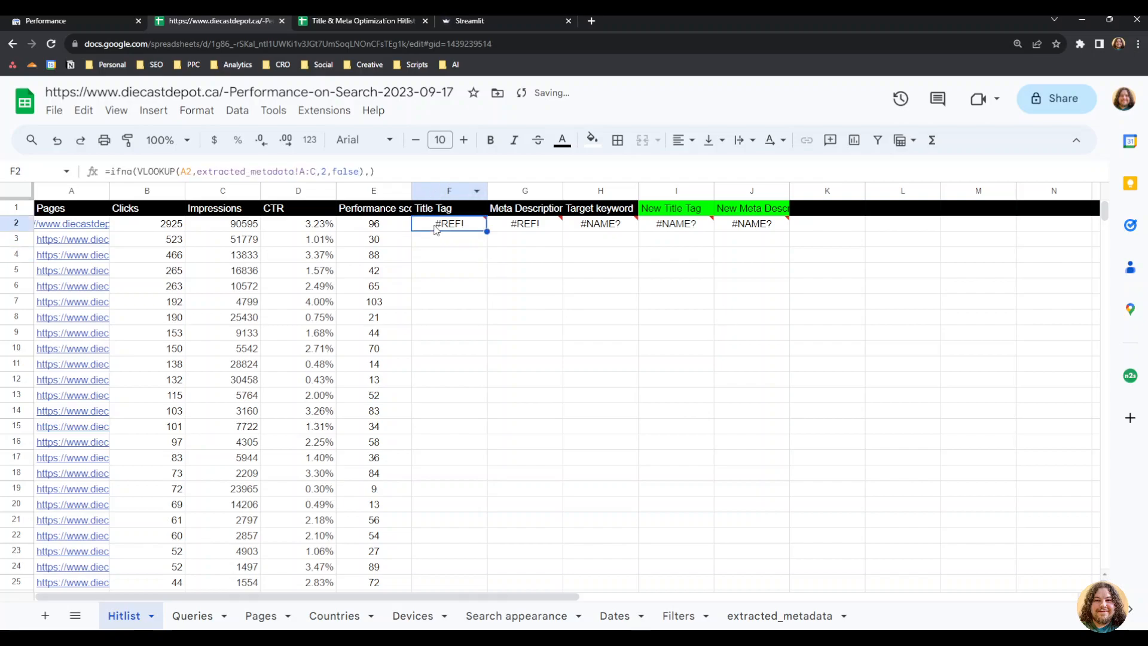
{"action": "mouse_move", "coordinate": [435, 229]}
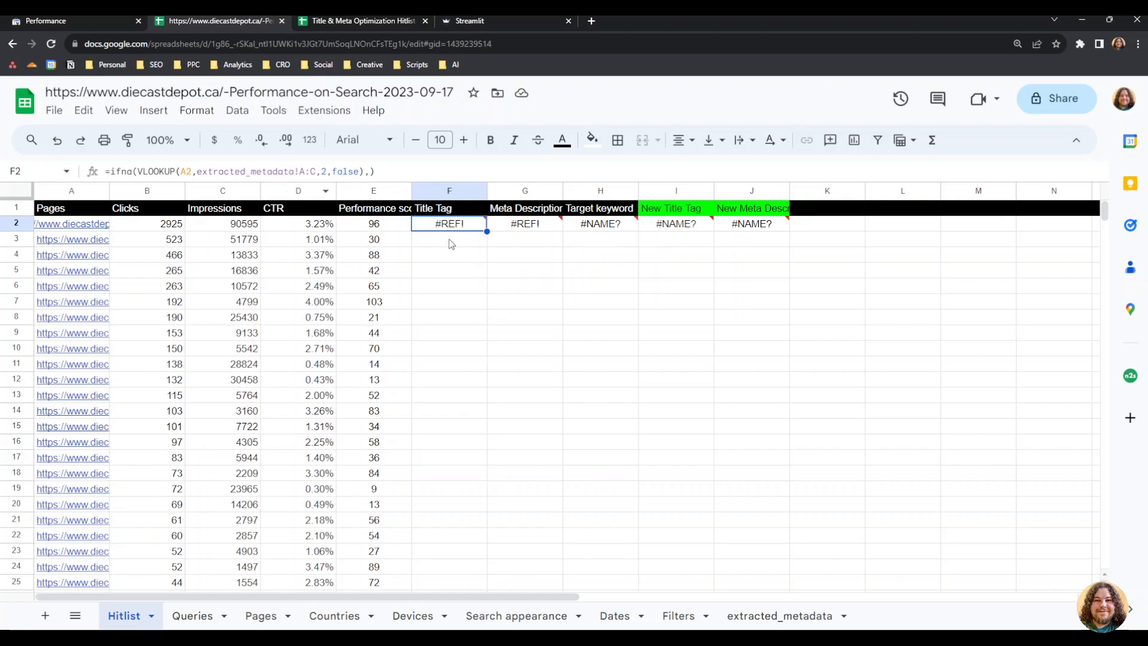
{"action": "double_click", "coordinate": [453, 229]}
{"action": "key", "text": "Return"}
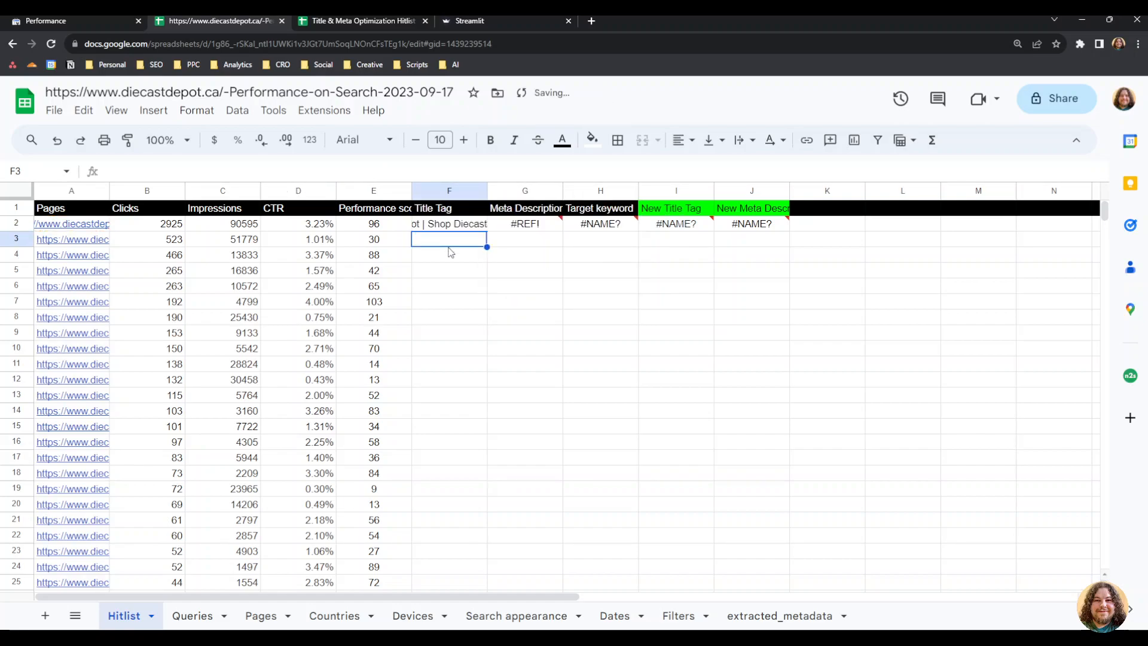
{"action": "double_click", "coordinate": [514, 227]}
{"action": "left_click", "coordinate": [528, 257]}
{"action": "double_click", "coordinate": [588, 222]}
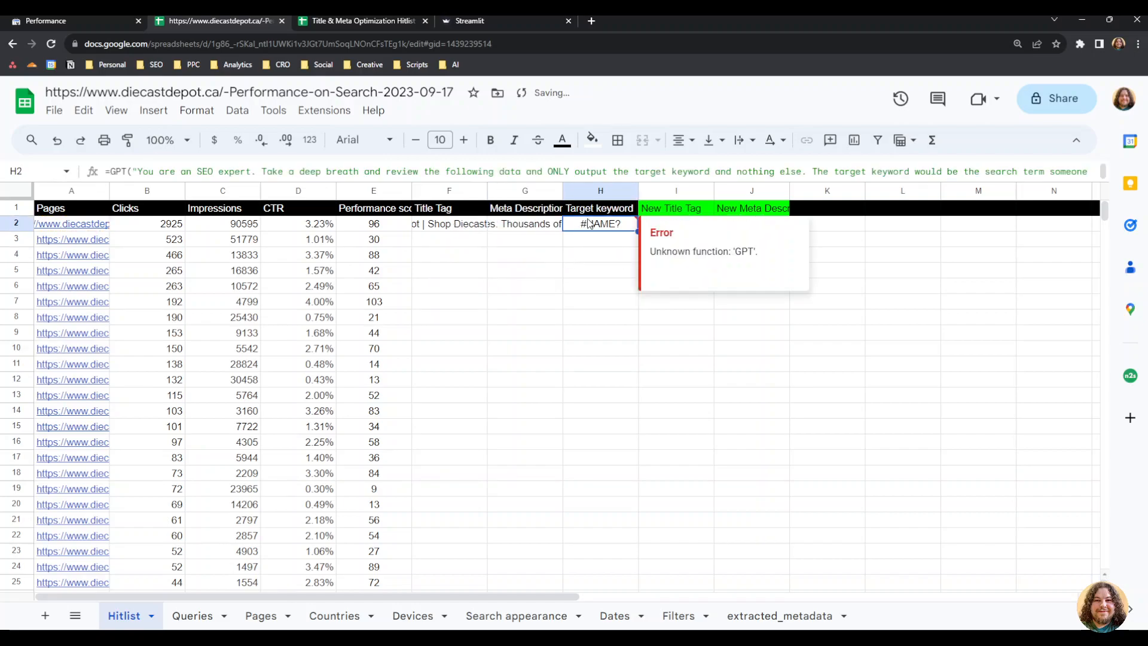
{"action": "left_click", "coordinate": [544, 290]}
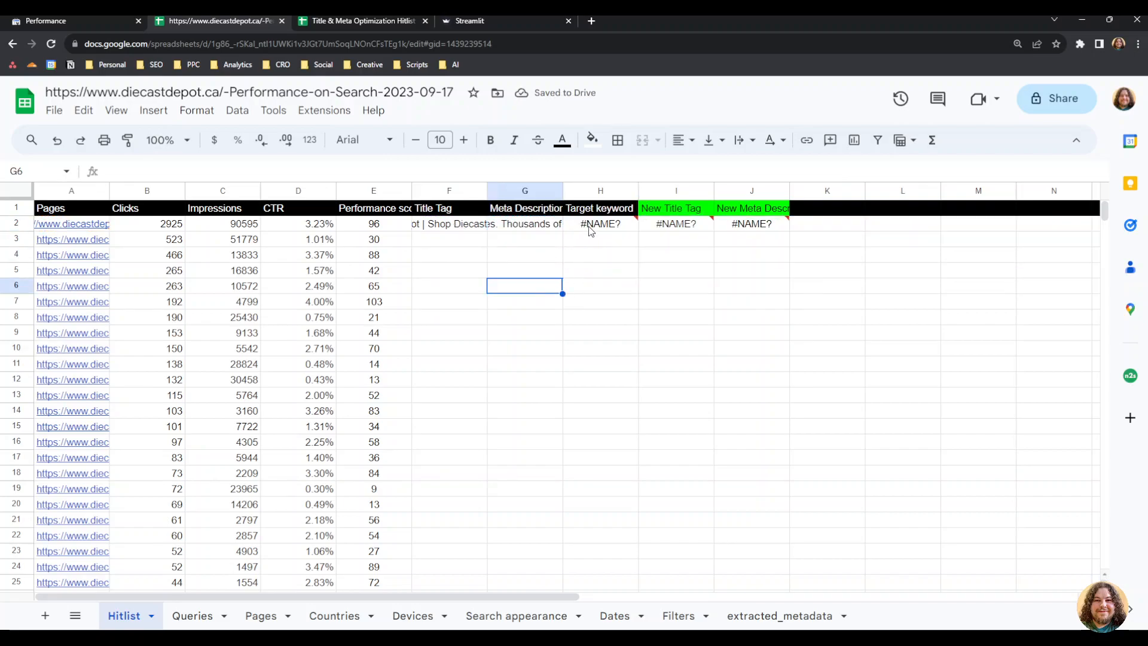
{"action": "double_click", "coordinate": [589, 226]}
{"action": "left_click", "coordinate": [540, 303]}
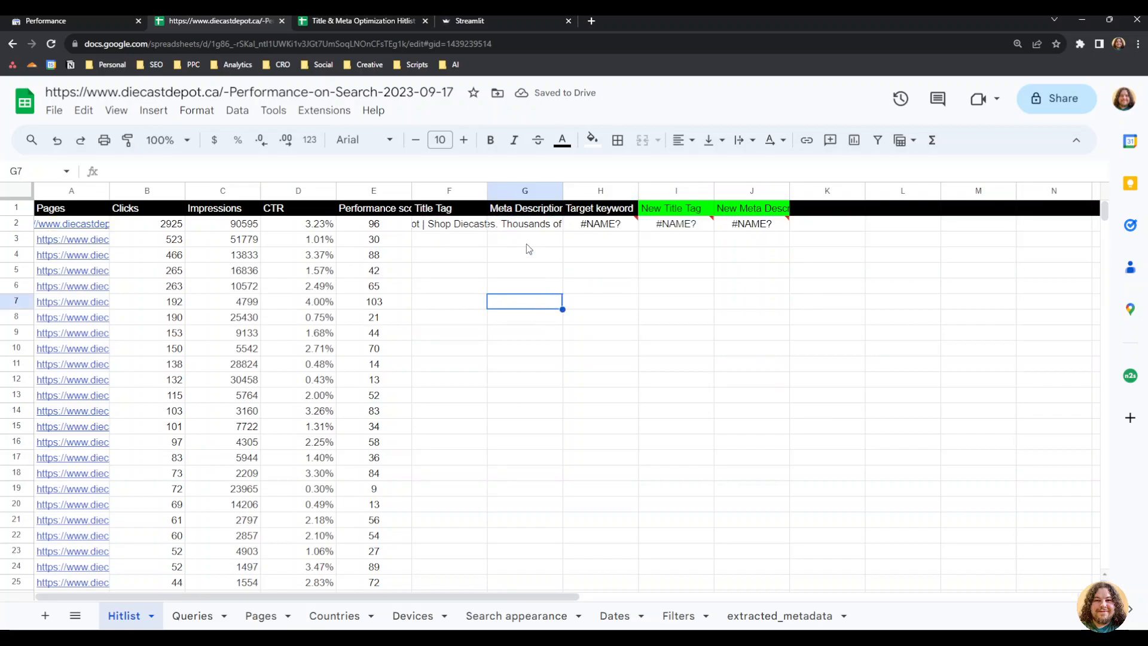
{"action": "left_click", "coordinate": [520, 227]}
{"action": "left_click", "coordinate": [475, 228]}
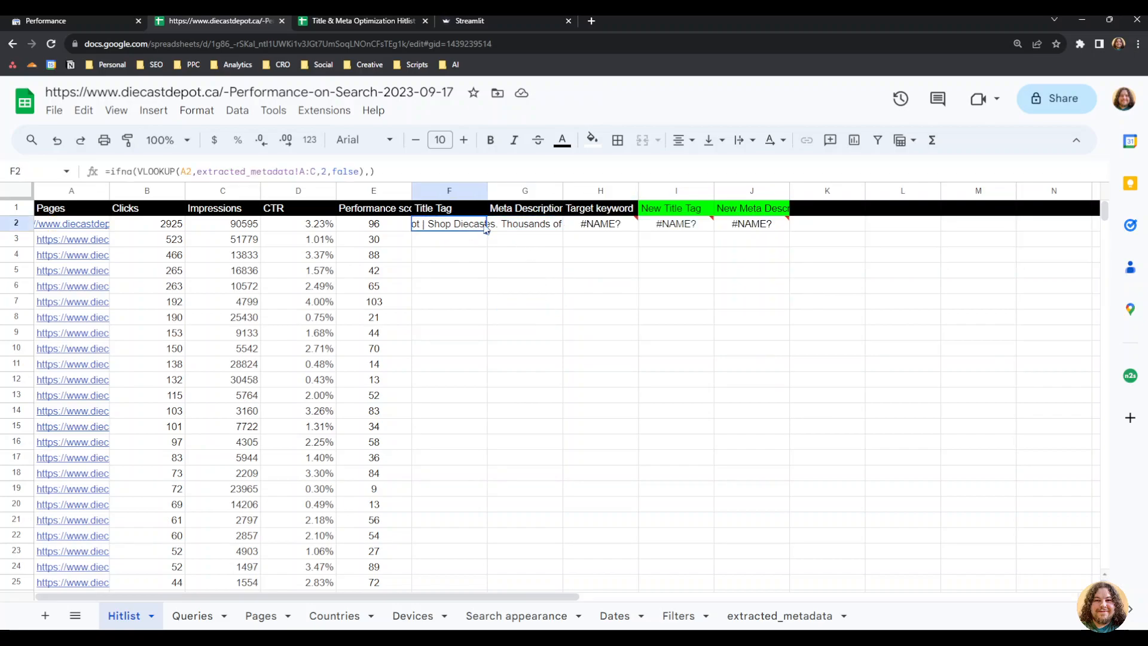
{"action": "left_click", "coordinate": [419, 212]}
{"action": "left_click", "coordinate": [505, 263]}
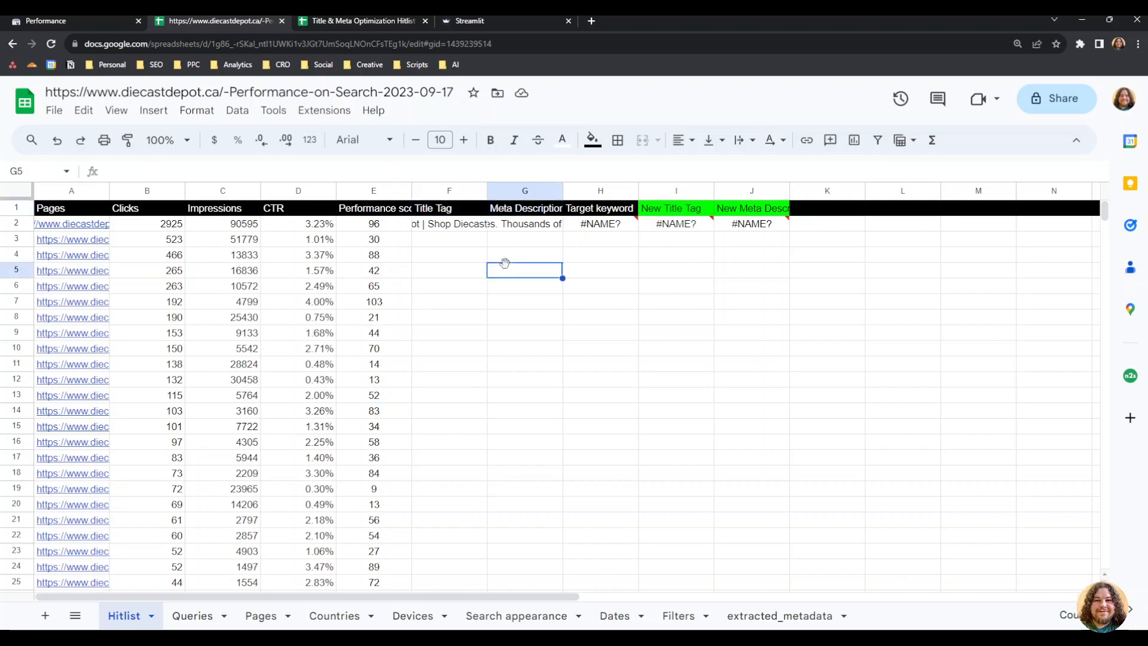
Step: Fill the Title Tag and Meta Description lookup formulas in F2:G2 down through all the page rows of the Hitlist sheet
{"action": "left_click", "coordinate": [449, 230]}
{"action": "left_click", "coordinate": [519, 224]}
{"action": "left_click_drag", "start_coordinate": [458, 228], "coordinate": [562, 227]}
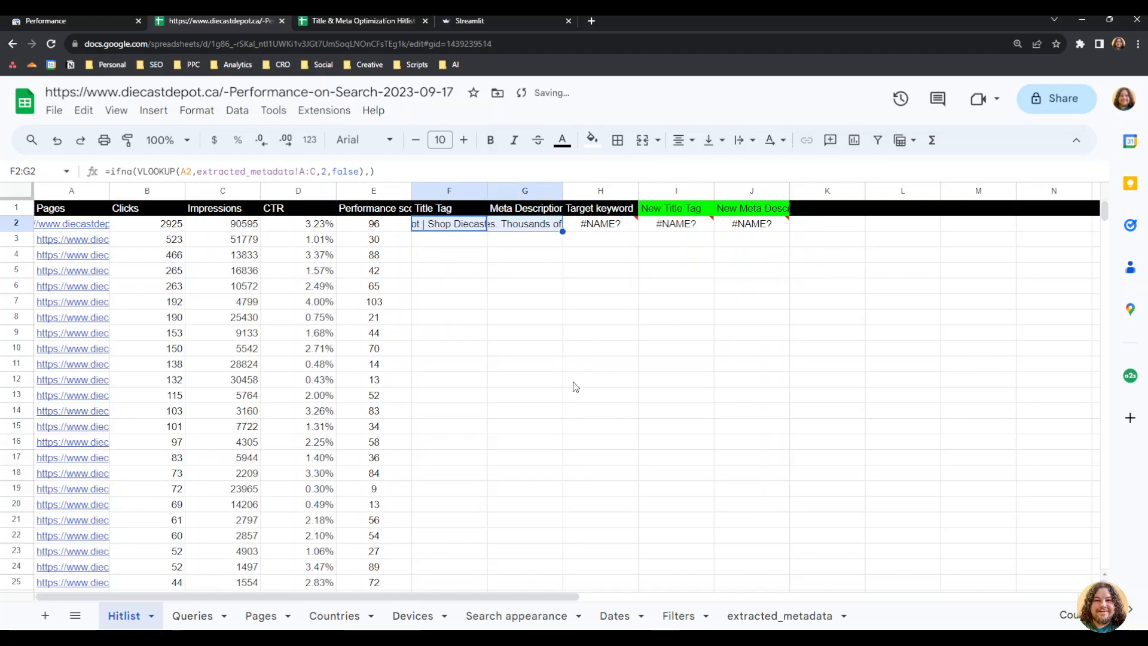
{"action": "scroll", "coordinate": [574, 386], "scroll_direction": "down", "scroll_amount": 20}
{"action": "scroll", "coordinate": [573, 386], "scroll_direction": "down", "scroll_amount": 20}
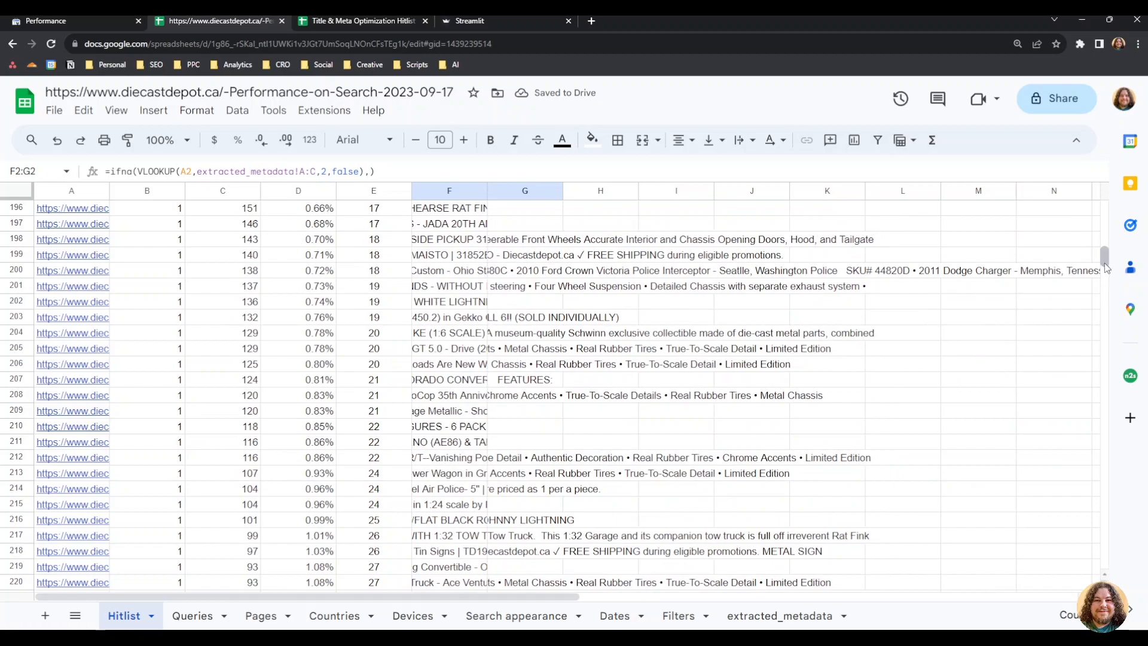
{"action": "left_click_drag", "start_coordinate": [1106, 263], "coordinate": [1100, 173]}
{"action": "left_click", "coordinate": [870, 415]}
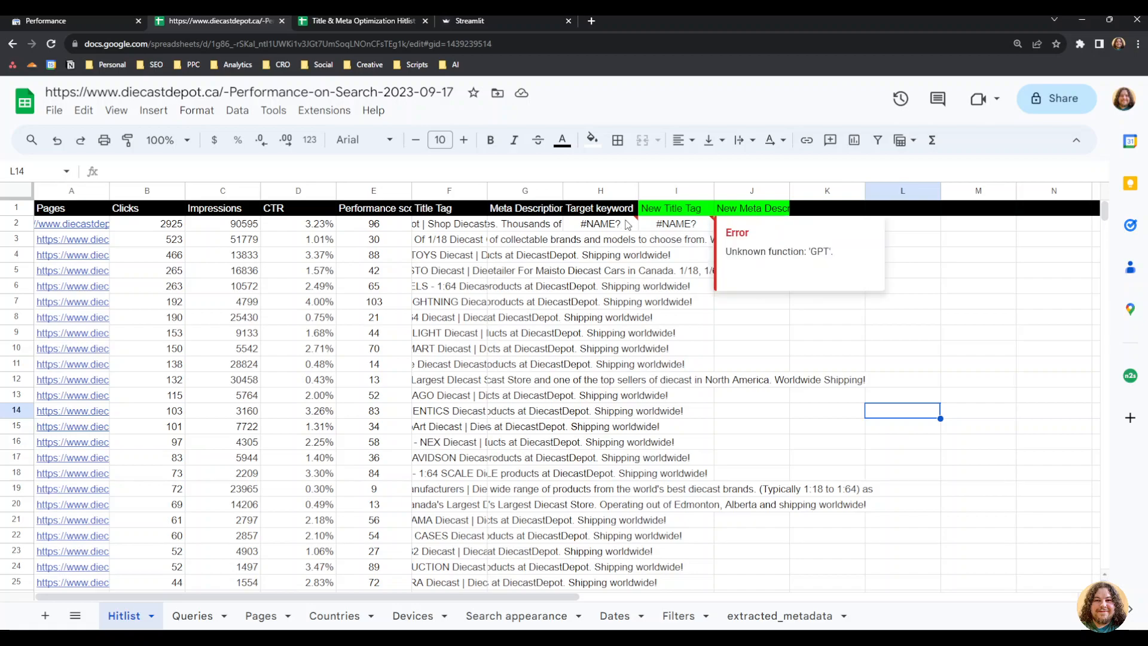
Step: Review the Target keyword formula in H2, and enable the GPT functions of GPT for Sheets and Docs in this spreadsheet
{"action": "left_click", "coordinate": [861, 334]}
{"action": "left_click", "coordinate": [607, 226]}
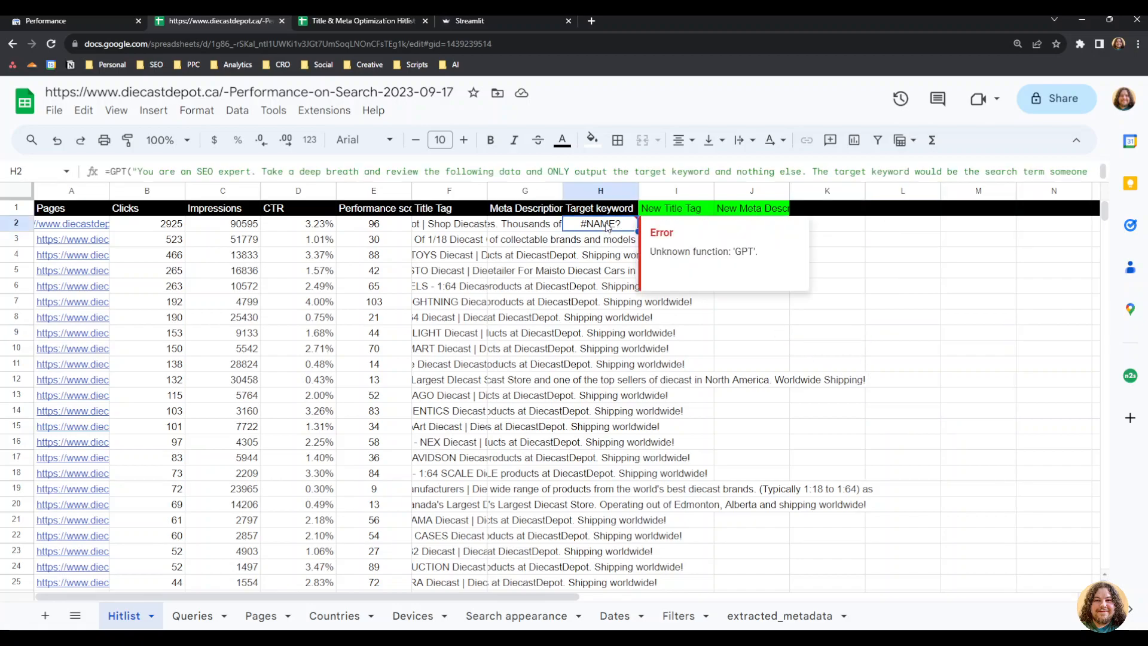
{"action": "double_click", "coordinate": [606, 226]}
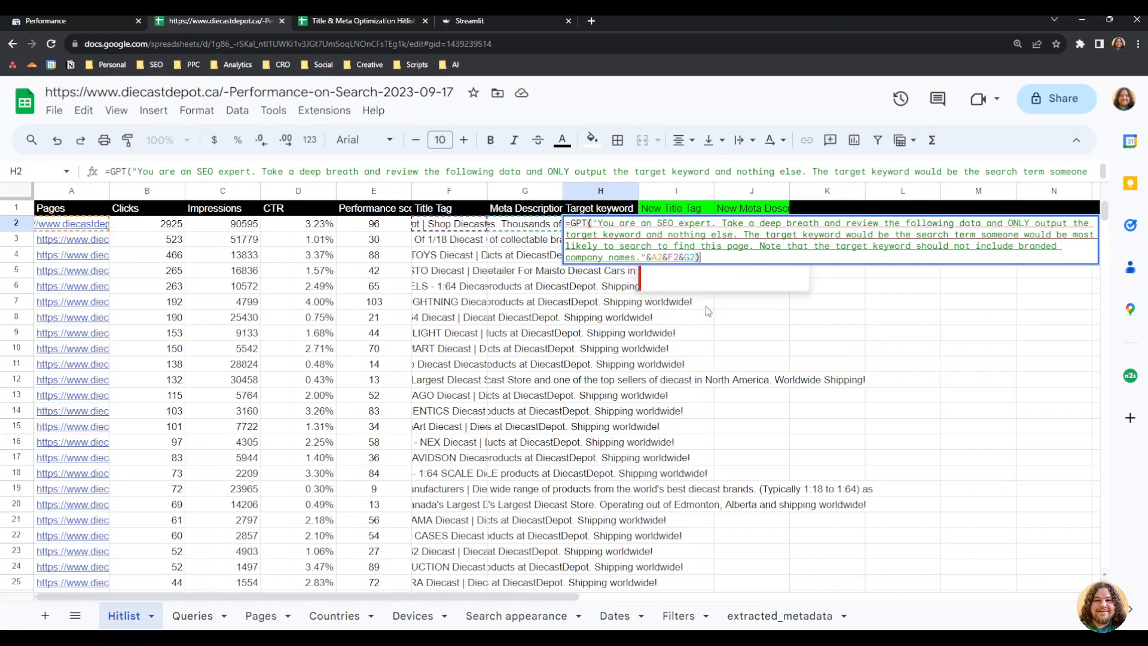
{"action": "left_click", "coordinate": [855, 313]}
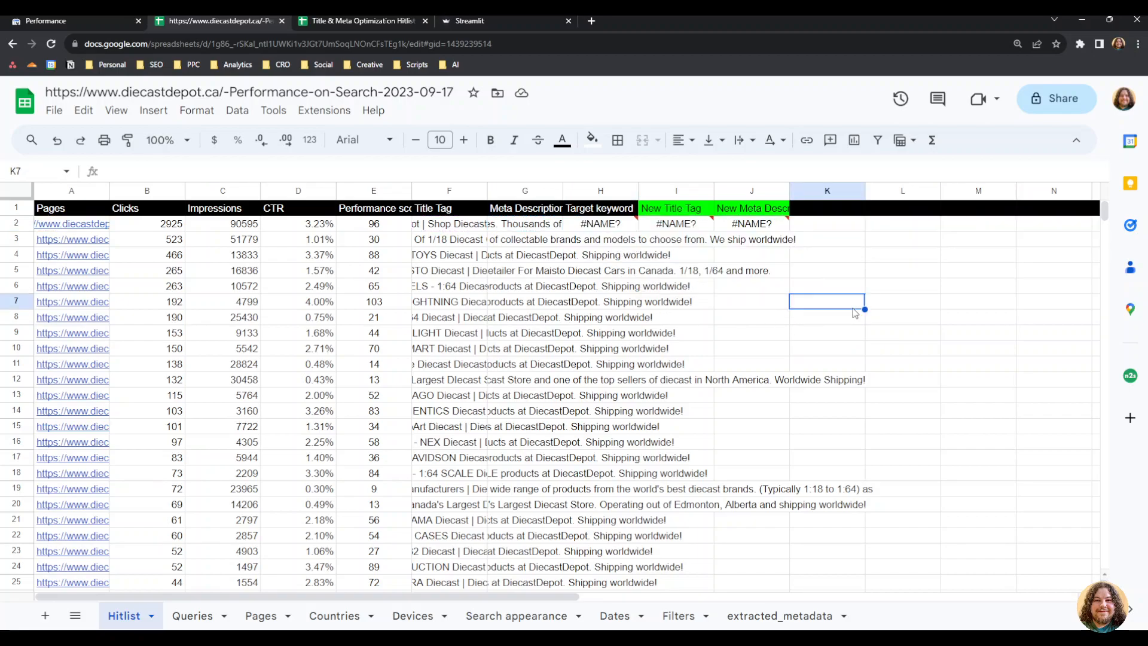
{"action": "left_click", "coordinate": [585, 225]}
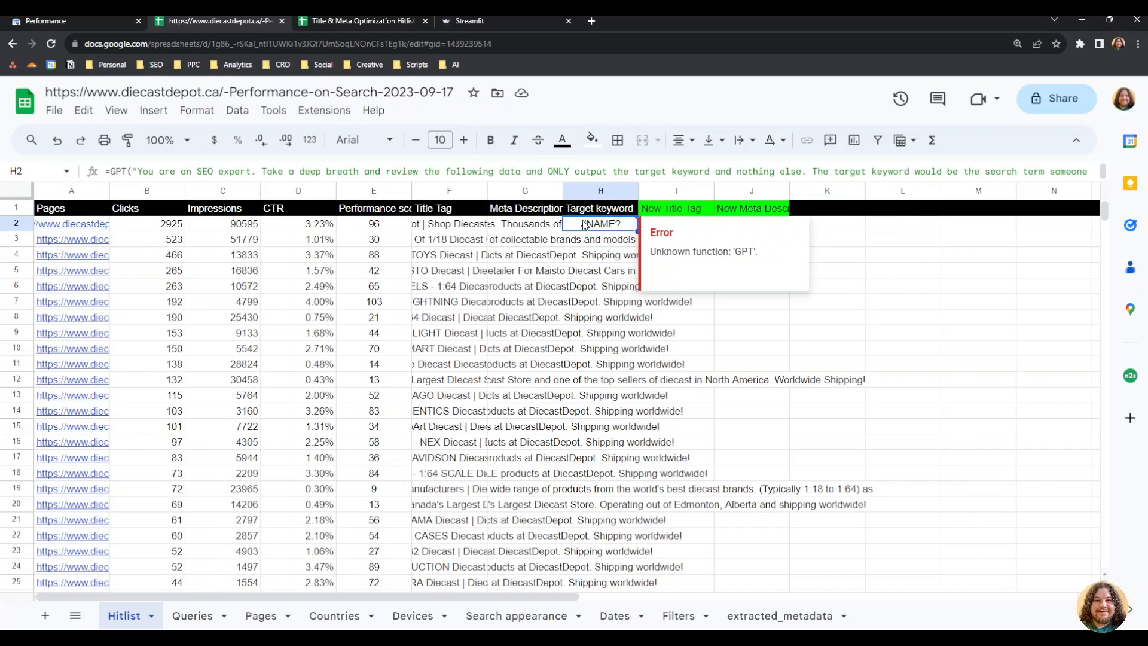
{"action": "left_click", "coordinate": [324, 110]}
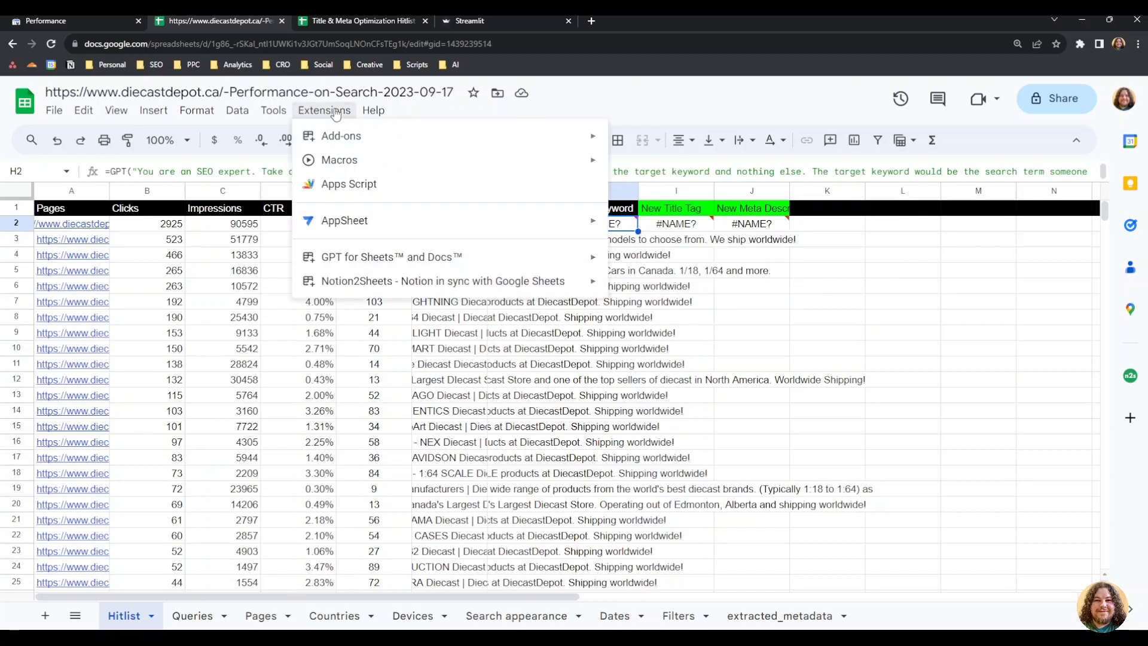
{"action": "mouse_move", "coordinate": [374, 258]}
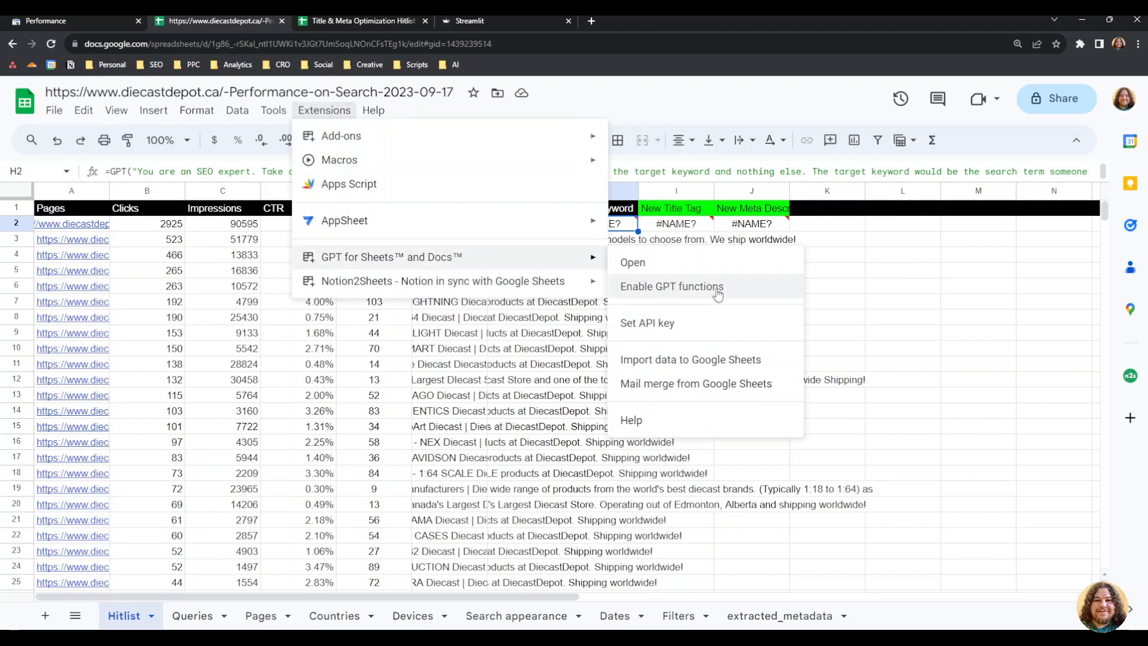
{"action": "left_click", "coordinate": [717, 289]}
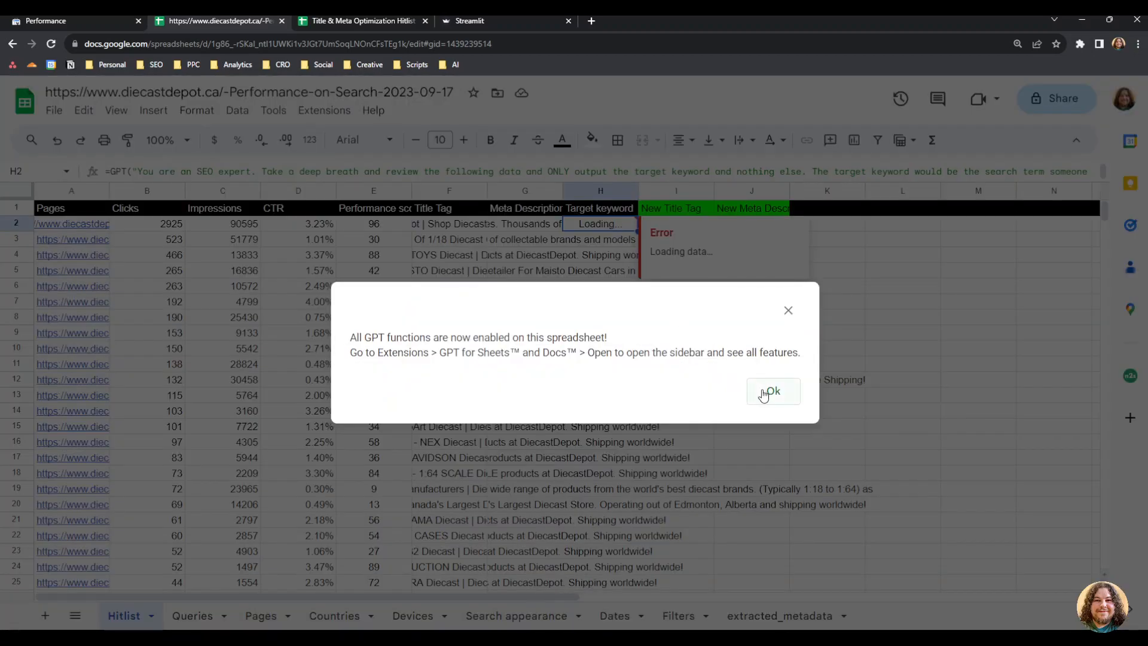
{"action": "left_click", "coordinate": [765, 395]}
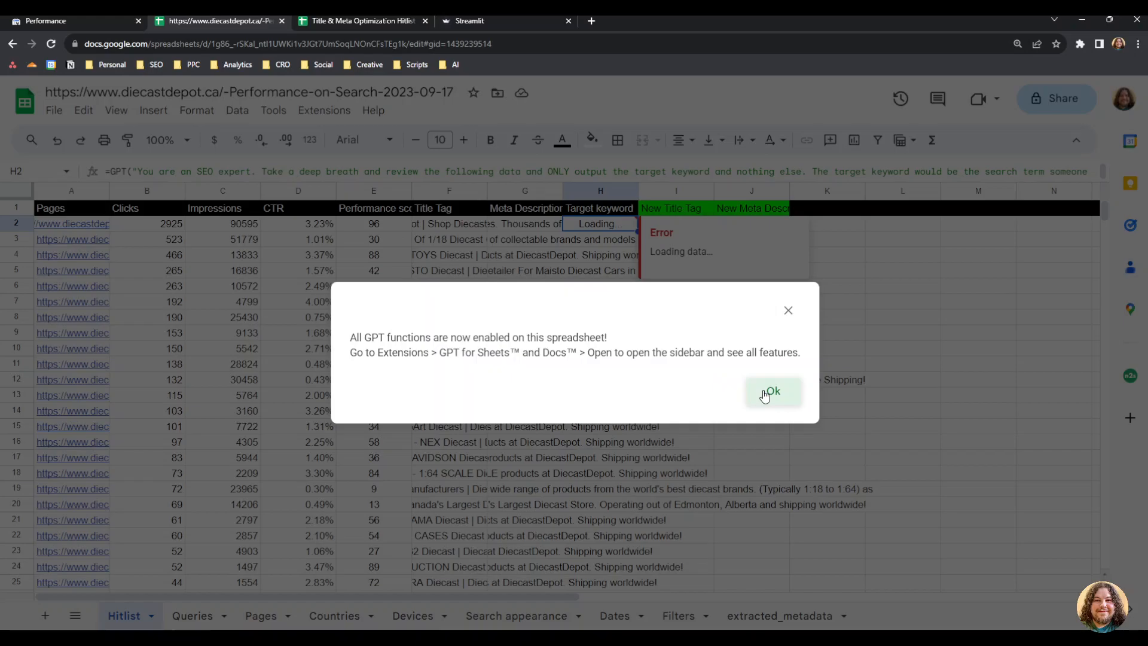
{"action": "left_click", "coordinate": [765, 393]}
{"action": "left_click", "coordinate": [837, 289]}
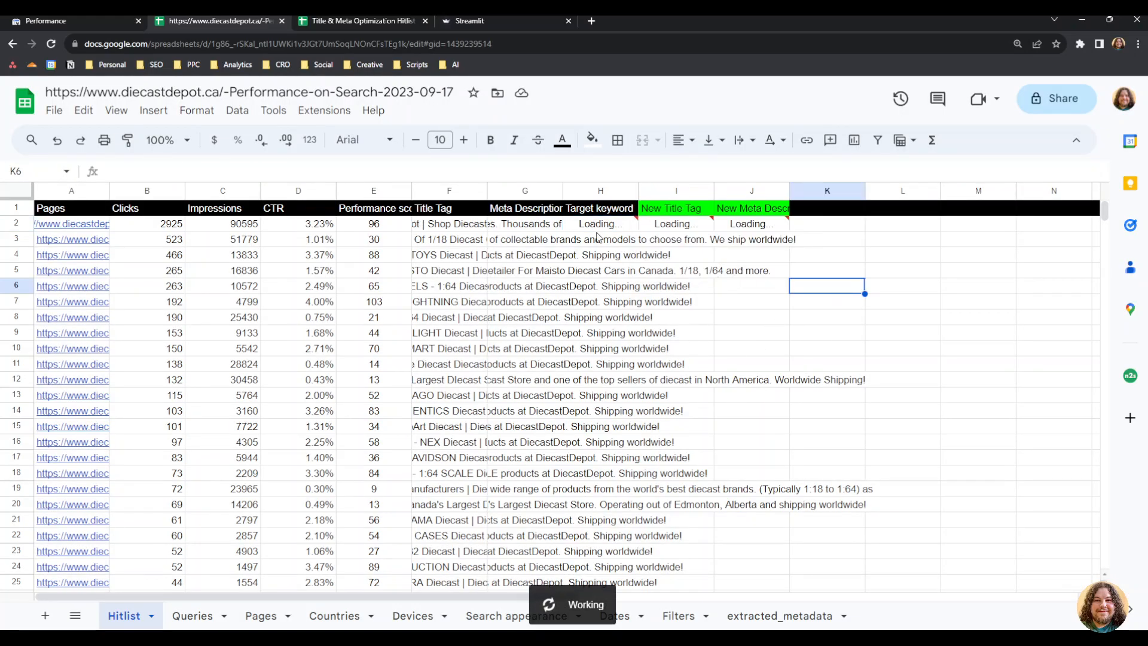
{"action": "left_click", "coordinate": [904, 272]}
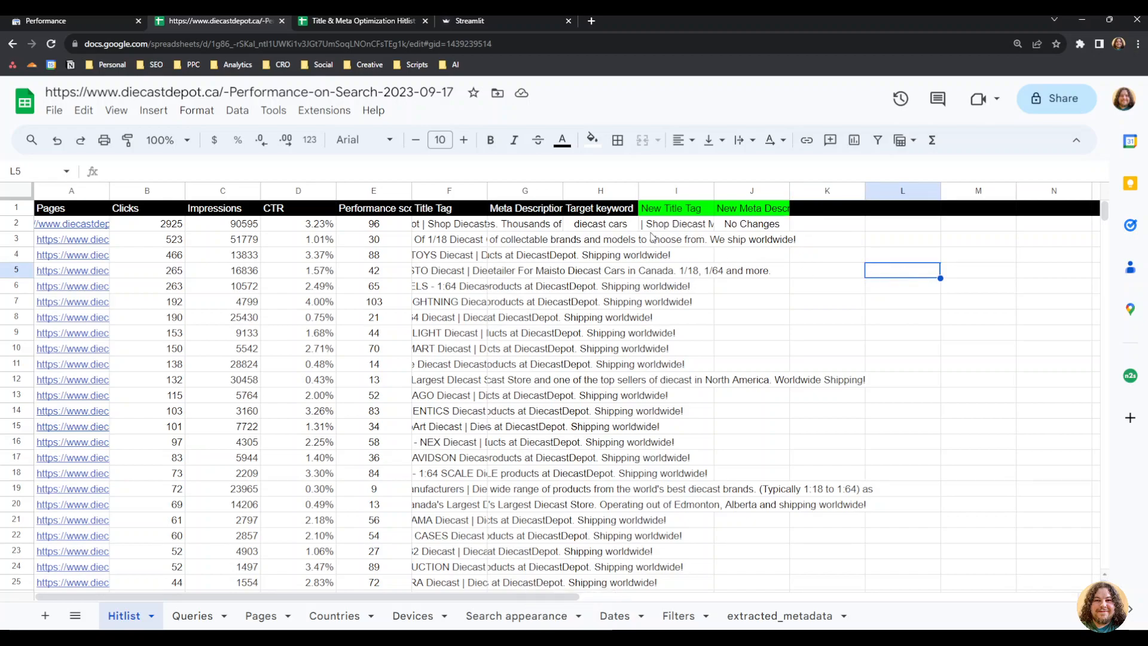
Step: Fill the Target keyword GPT formula from H2 down to H50
{"action": "left_click", "coordinate": [609, 227]}
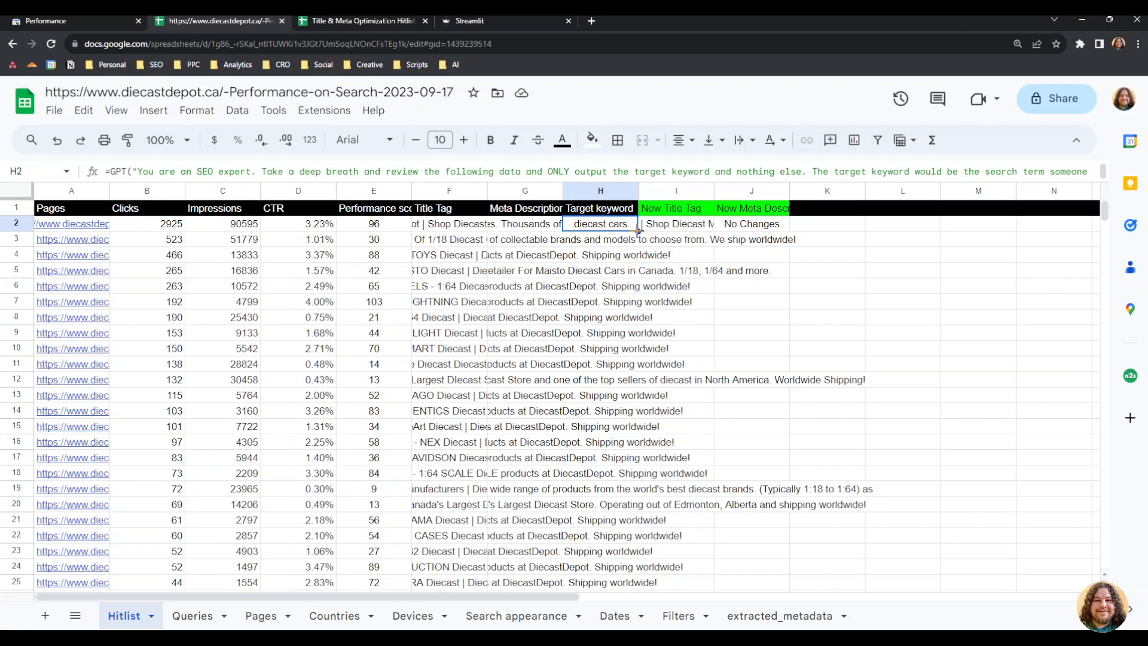
{"action": "left_click_drag", "start_coordinate": [638, 232], "coordinate": [599, 338]}
{"action": "scroll", "coordinate": [640, 383], "scroll_direction": "down", "scroll_amount": 2}
{"action": "scroll", "coordinate": [642, 490], "scroll_direction": "down", "scroll_amount": 5}
{"action": "scroll", "coordinate": [630, 478], "scroll_direction": "down", "scroll_amount": 4}
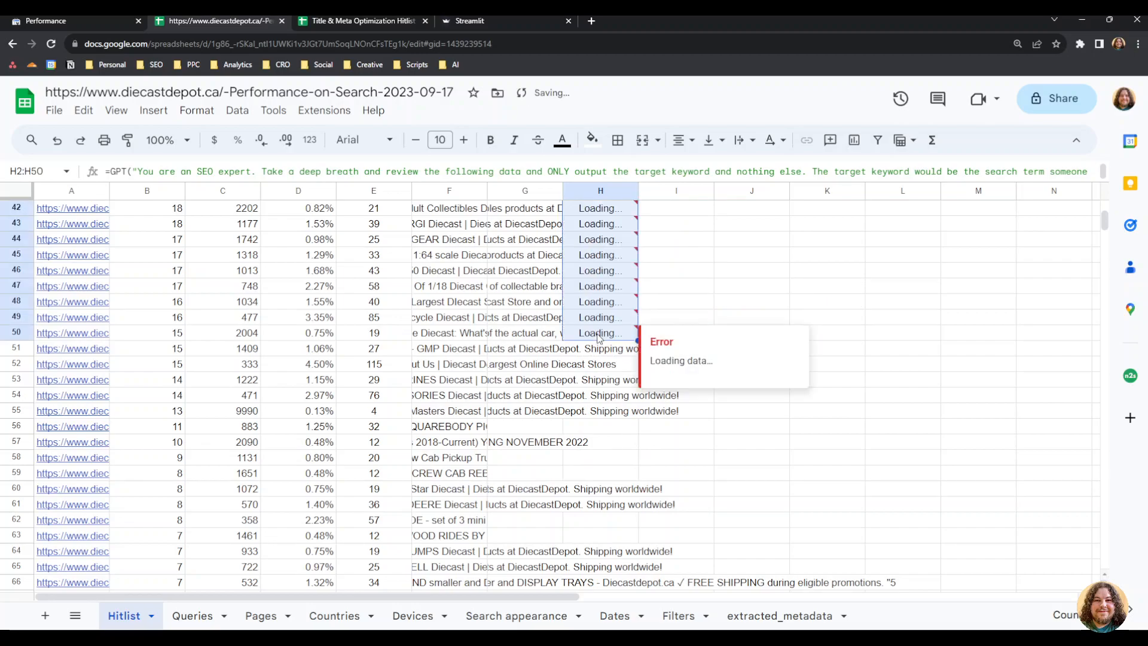
Step: Examine the generated target keywords in H2:H50, checking that every row has a sensible keyword for its page
{"action": "scroll", "coordinate": [598, 336], "scroll_direction": "up", "scroll_amount": 10}
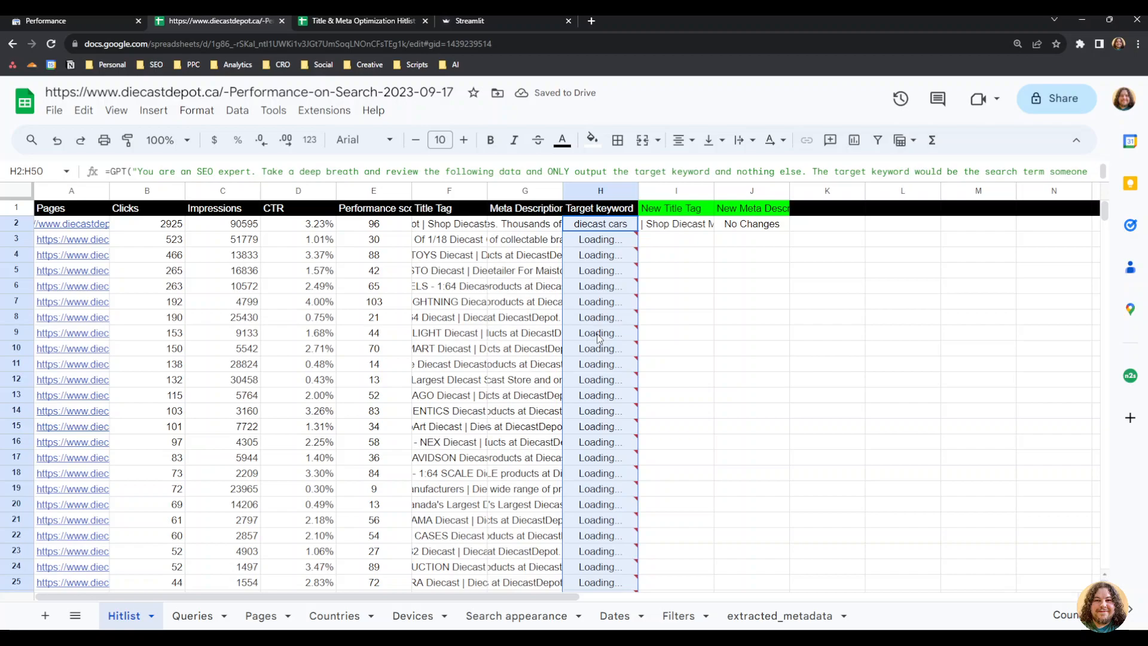
{"action": "scroll", "coordinate": [598, 337], "scroll_direction": "down", "scroll_amount": 10}
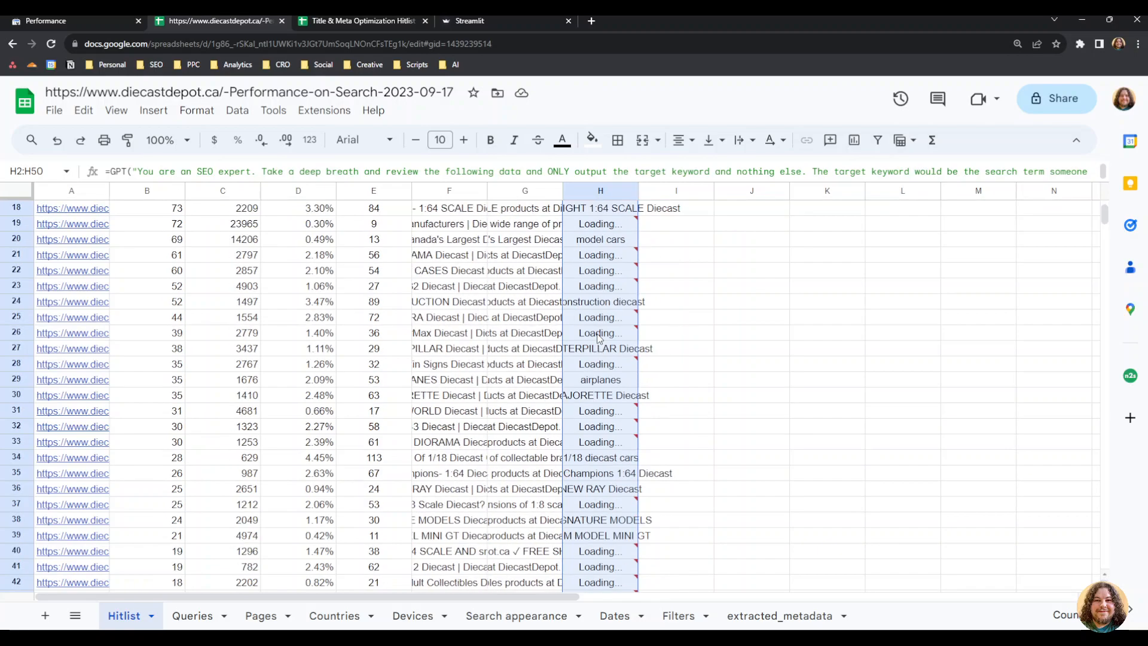
{"action": "scroll", "coordinate": [598, 338], "scroll_direction": "up", "scroll_amount": 10}
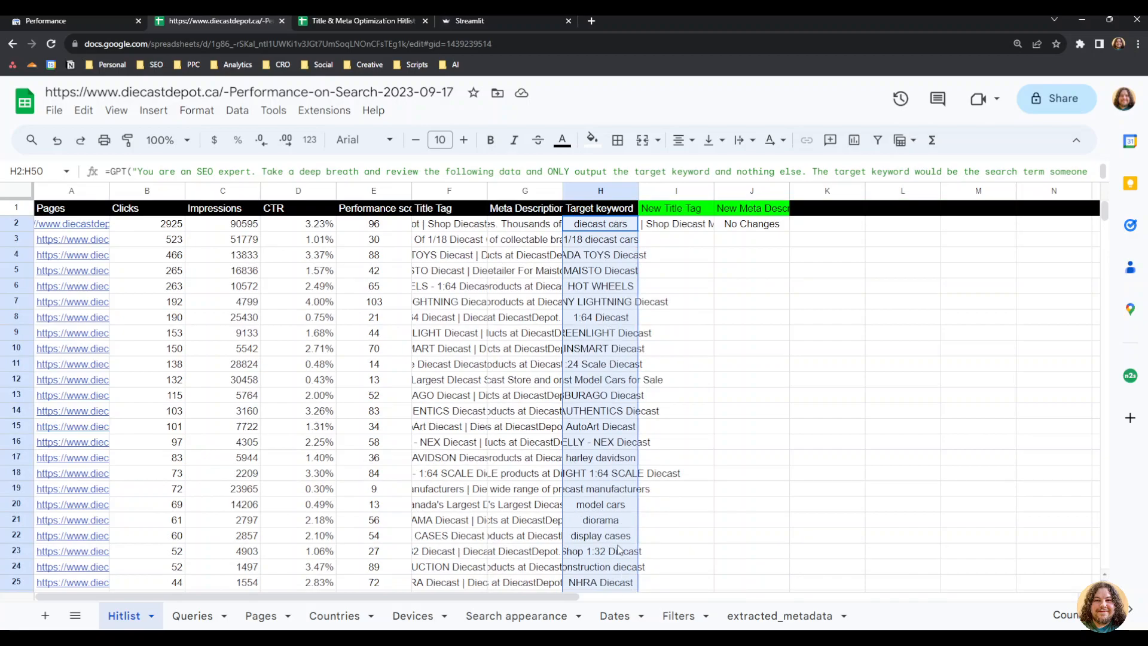
{"action": "scroll", "coordinate": [619, 549], "scroll_direction": "down", "scroll_amount": 12}
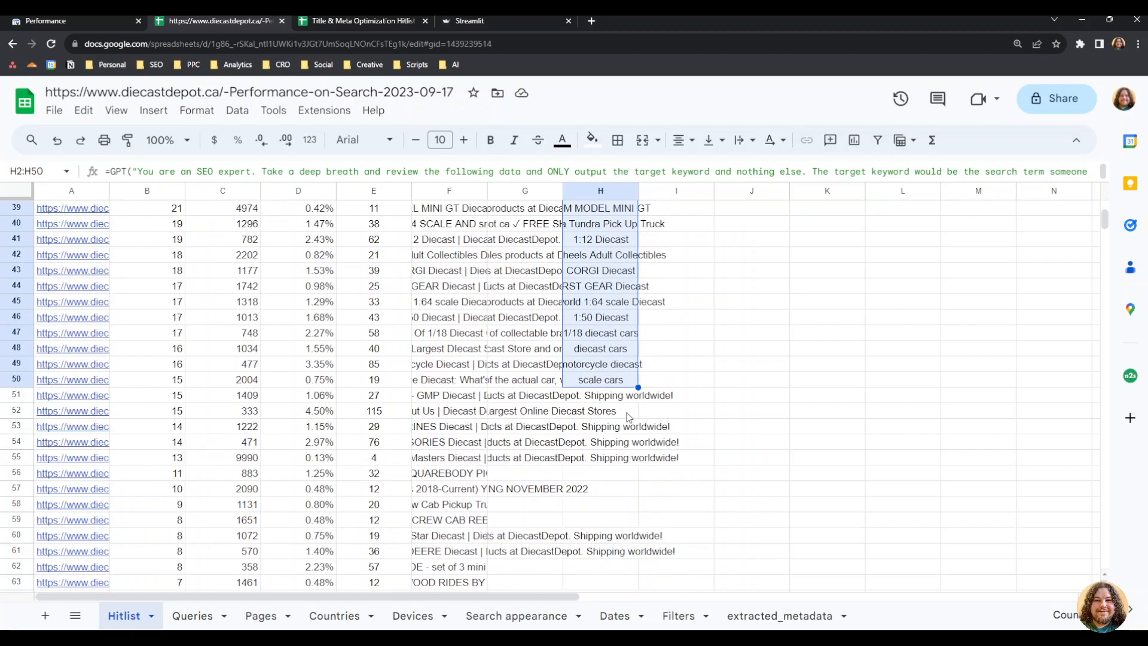
{"action": "scroll", "coordinate": [629, 412], "scroll_direction": "up", "scroll_amount": 12}
{"action": "scroll", "coordinate": [636, 403], "scroll_direction": "down", "scroll_amount": 8}
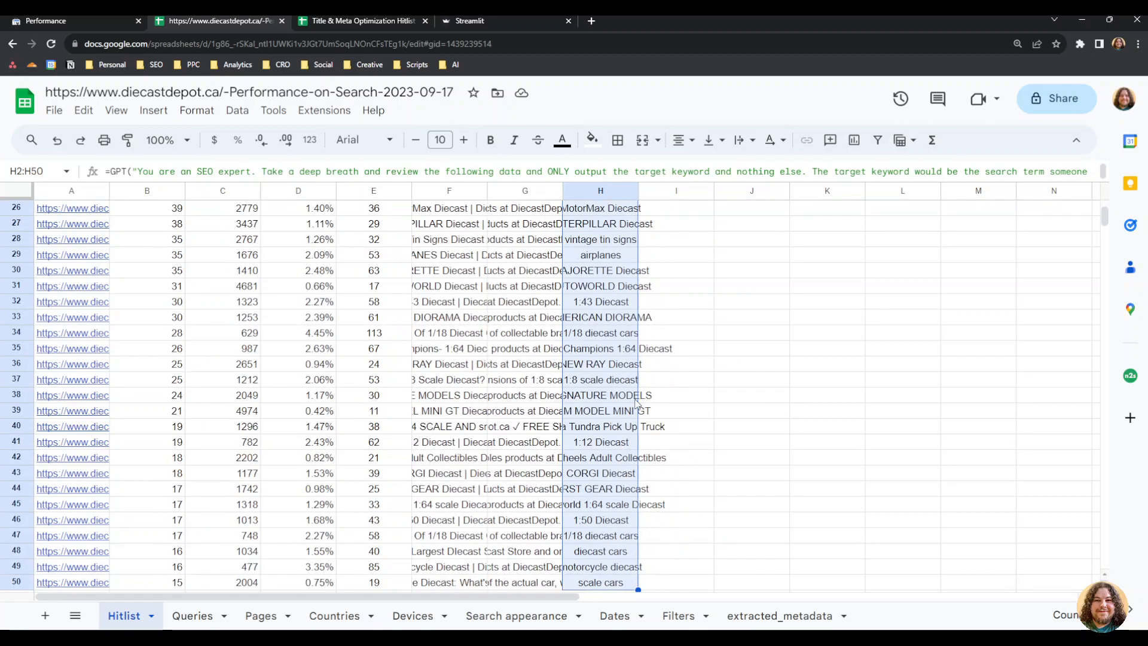
{"action": "scroll", "coordinate": [637, 404], "scroll_direction": "down", "scroll_amount": 10}
{"action": "scroll", "coordinate": [621, 335], "scroll_direction": "up", "scroll_amount": 17}
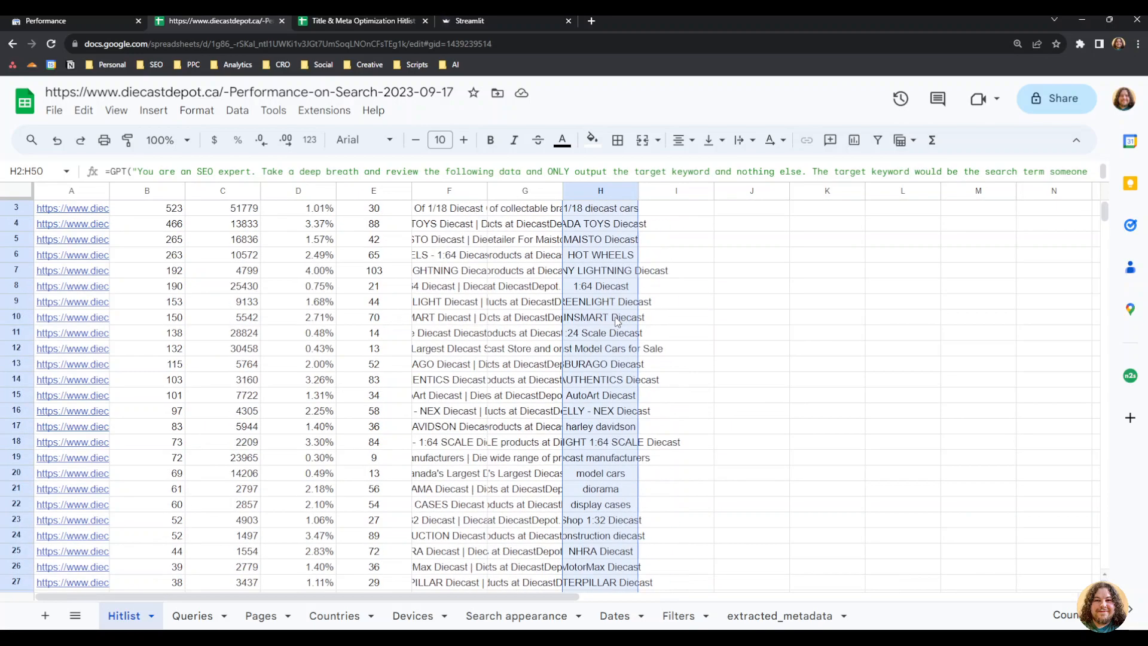
{"action": "scroll", "coordinate": [617, 322], "scroll_direction": "up", "scroll_amount": 1}
{"action": "left_click", "coordinate": [683, 273]}
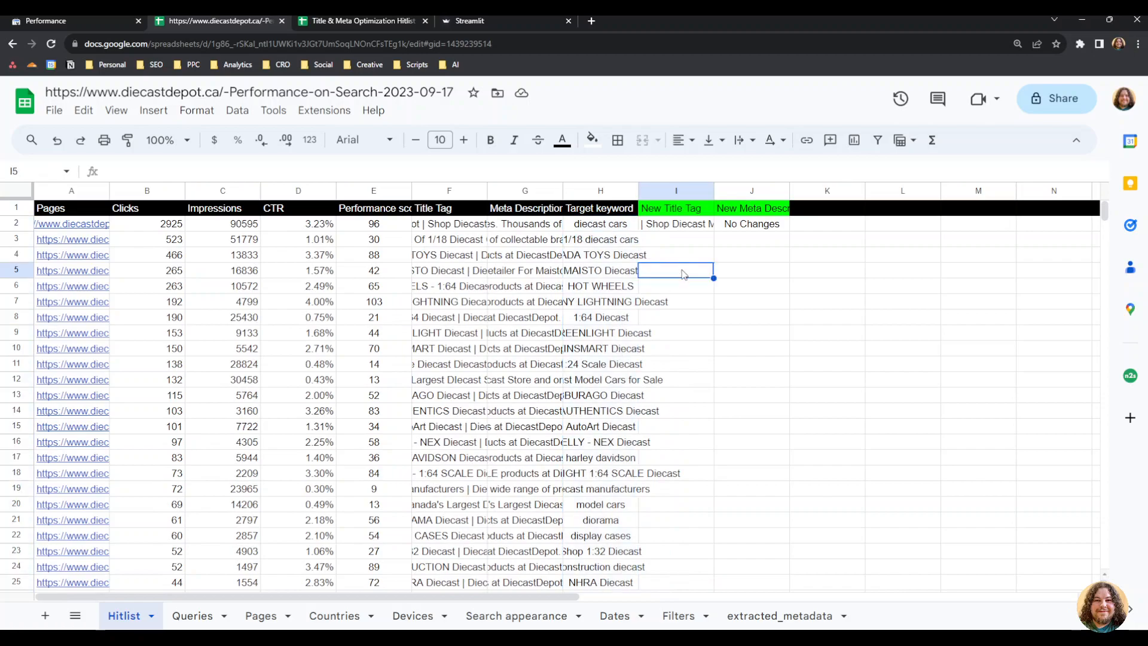
{"action": "left_click", "coordinate": [603, 230]}
{"action": "left_click", "coordinate": [595, 569]}
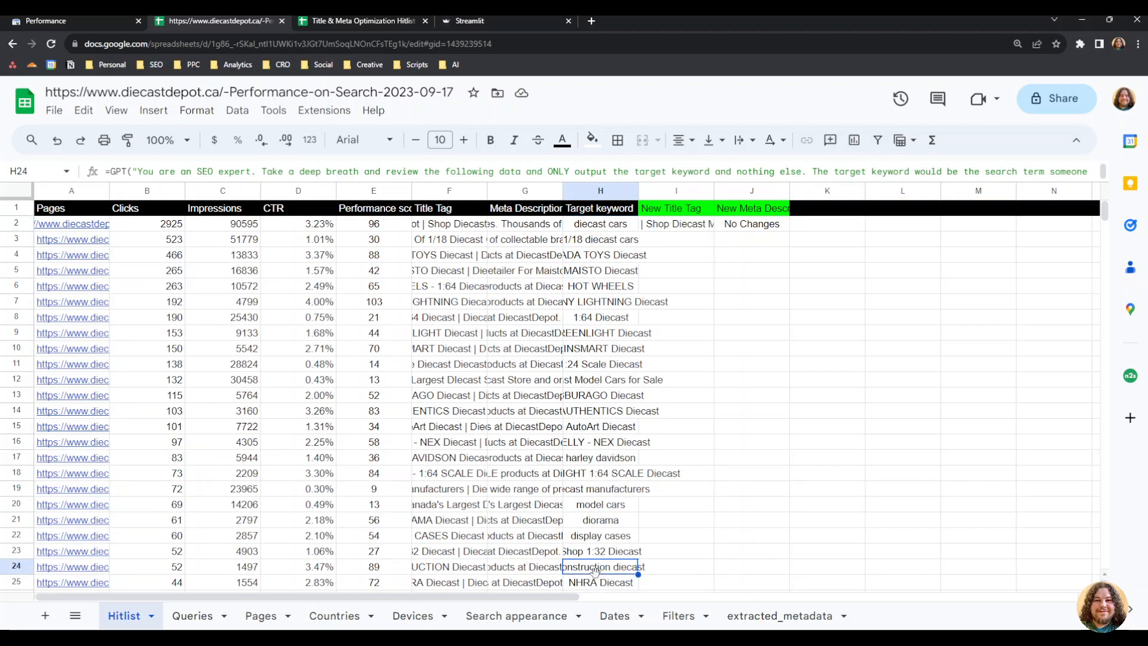
{"action": "scroll", "coordinate": [595, 570], "scroll_direction": "down", "scroll_amount": 1}
{"action": "scroll", "coordinate": [595, 569], "scroll_direction": "up", "scroll_amount": 1}
{"action": "left_click", "coordinate": [603, 332]}
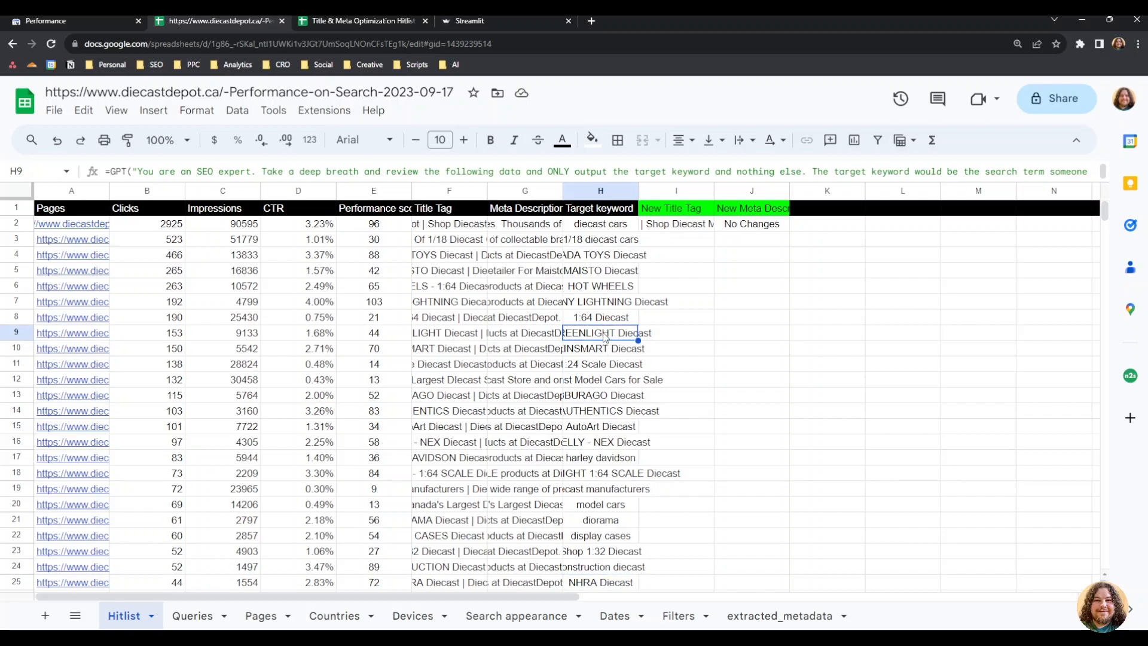
Step: Widen the Target keyword column to show its full keywords, and check the GPT prompt formula in H2
{"action": "left_click", "coordinate": [710, 318]}
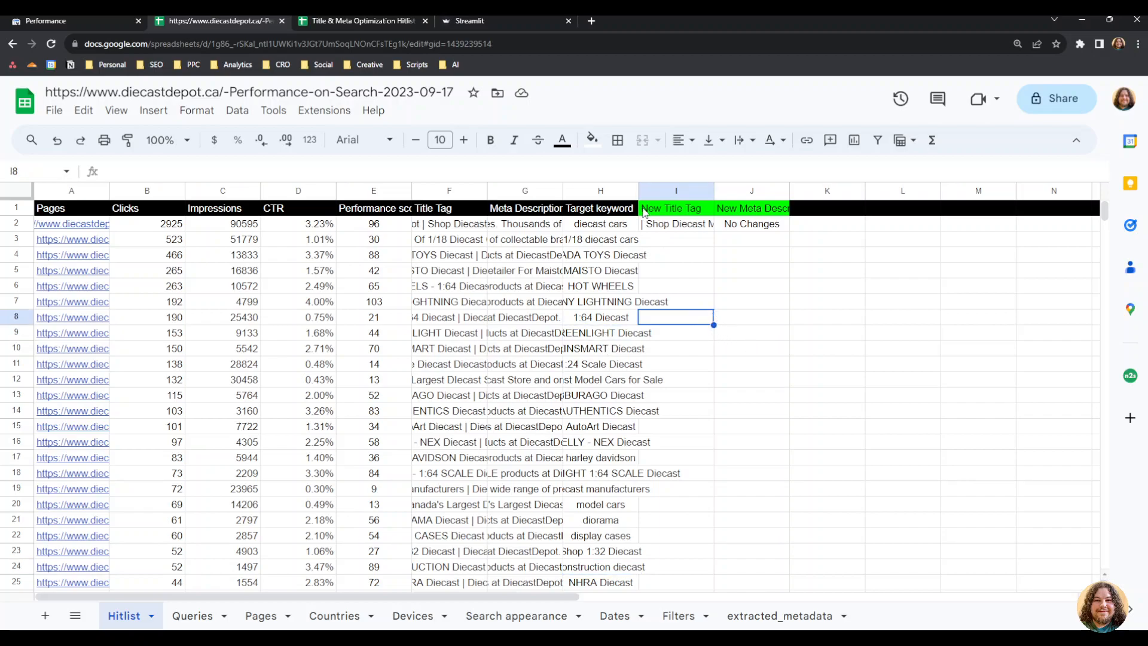
{"action": "left_click_drag", "start_coordinate": [639, 190], "coordinate": [726, 190]}
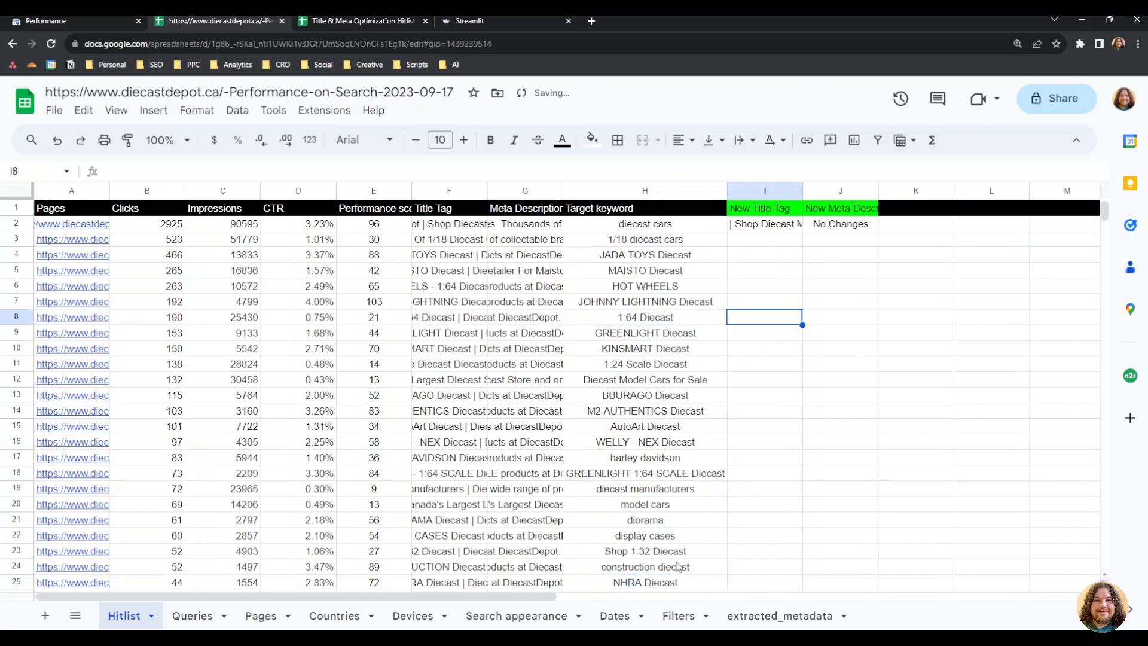
{"action": "left_click", "coordinate": [843, 275]}
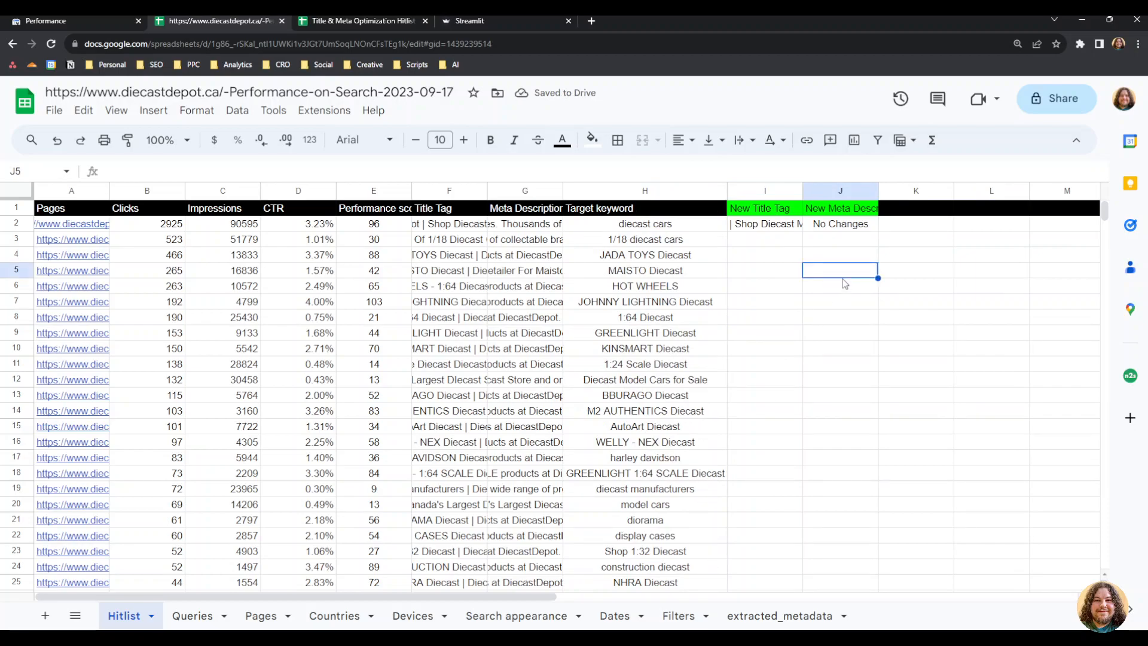
{"action": "left_click", "coordinate": [762, 247]}
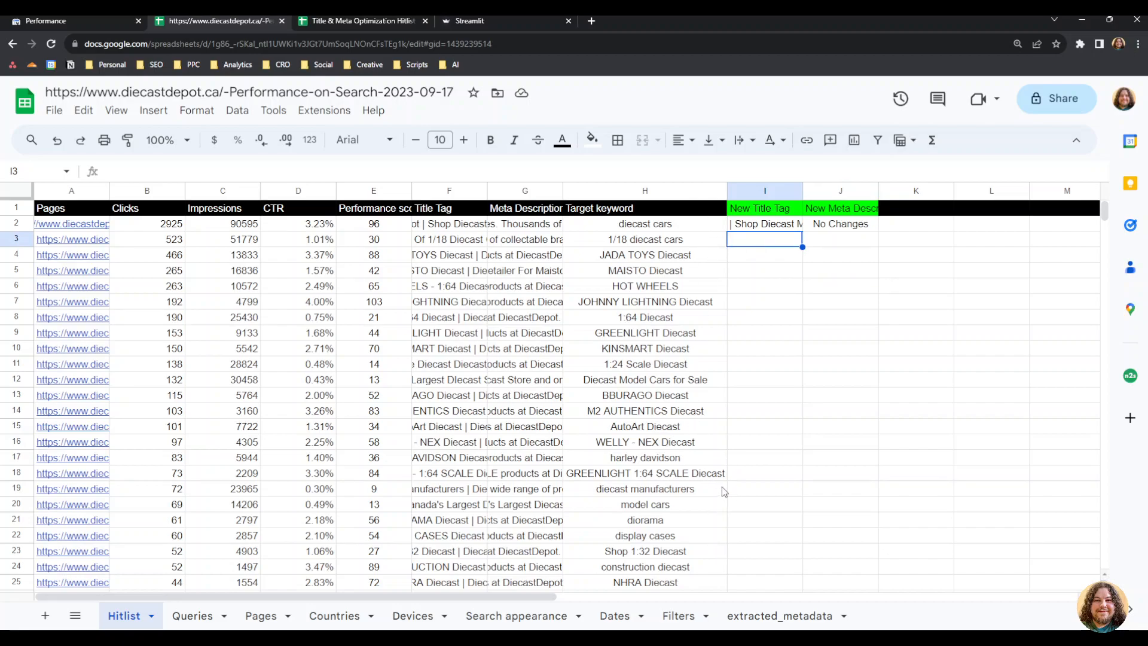
{"action": "left_click", "coordinate": [620, 228]}
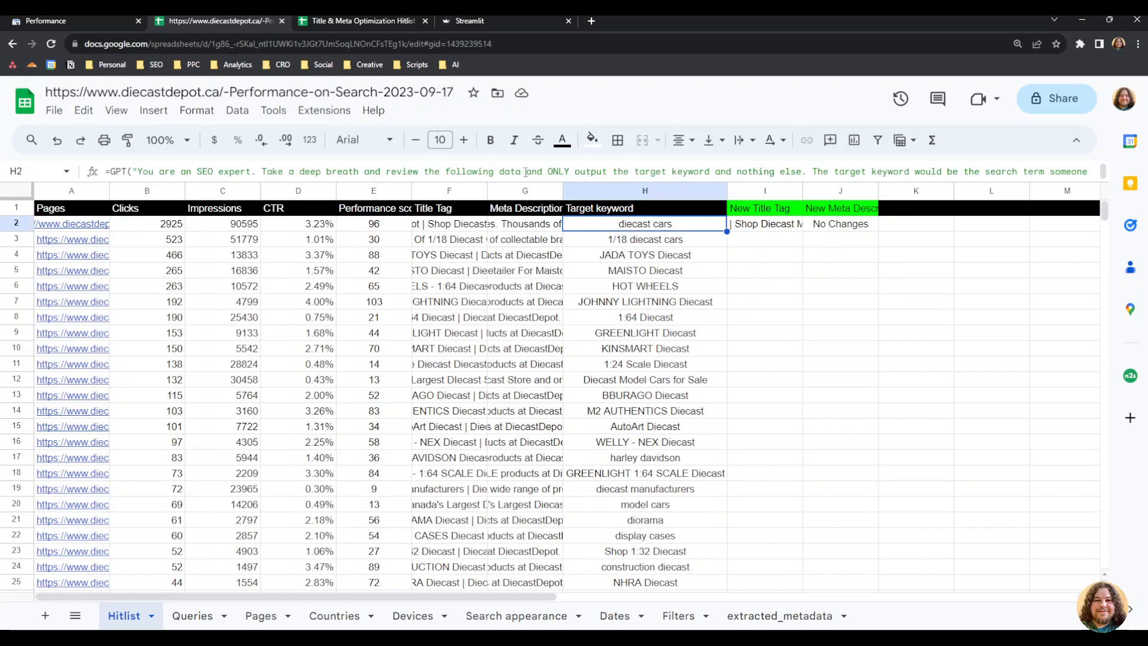
{"action": "left_click_drag", "start_coordinate": [524, 182], "coordinate": [570, 127]}
{"action": "left_click", "coordinate": [870, 366]}
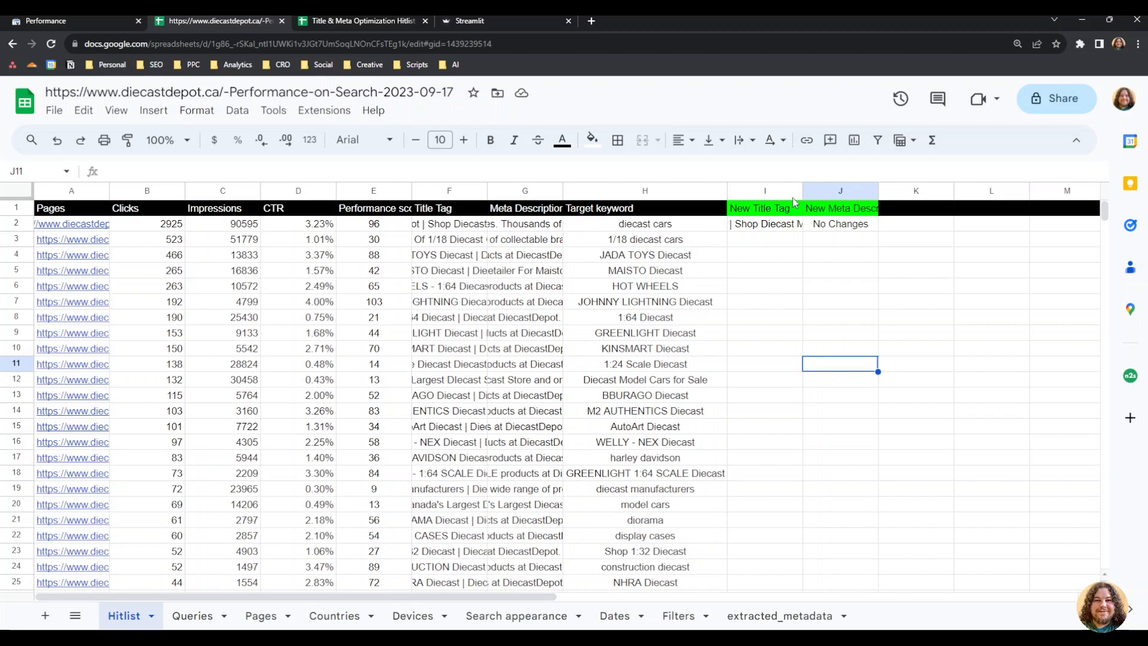
Step: Widen the New Meta Description and New Title Tag columns so that their headers fit in full
{"action": "left_click_drag", "start_coordinate": [878, 190], "coordinate": [1015, 190]}
{"action": "left_click_drag", "start_coordinate": [801, 190], "coordinate": [869, 190]}
{"action": "left_click", "coordinate": [835, 256]}
Step: Fill the New Title Tag and New Meta Description GPT formulas from I2:J2 down to row 27
{"action": "left_click", "coordinate": [825, 226]}
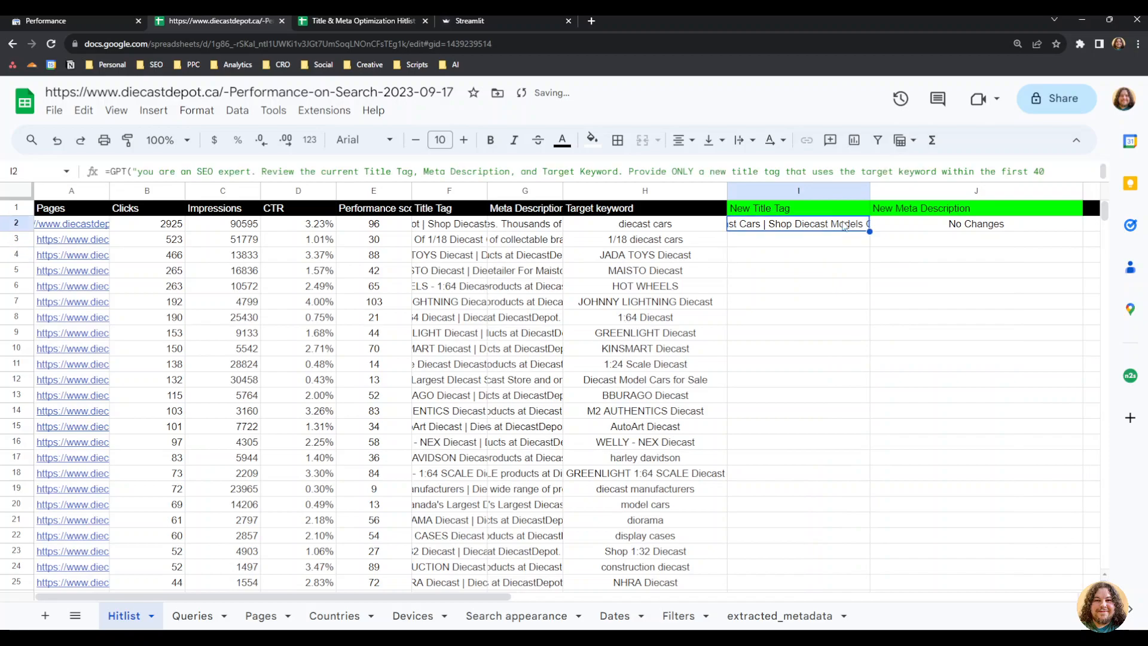
{"action": "left_click", "coordinate": [934, 224]}
{"action": "left_click_drag", "start_coordinate": [850, 231], "coordinate": [931, 225]}
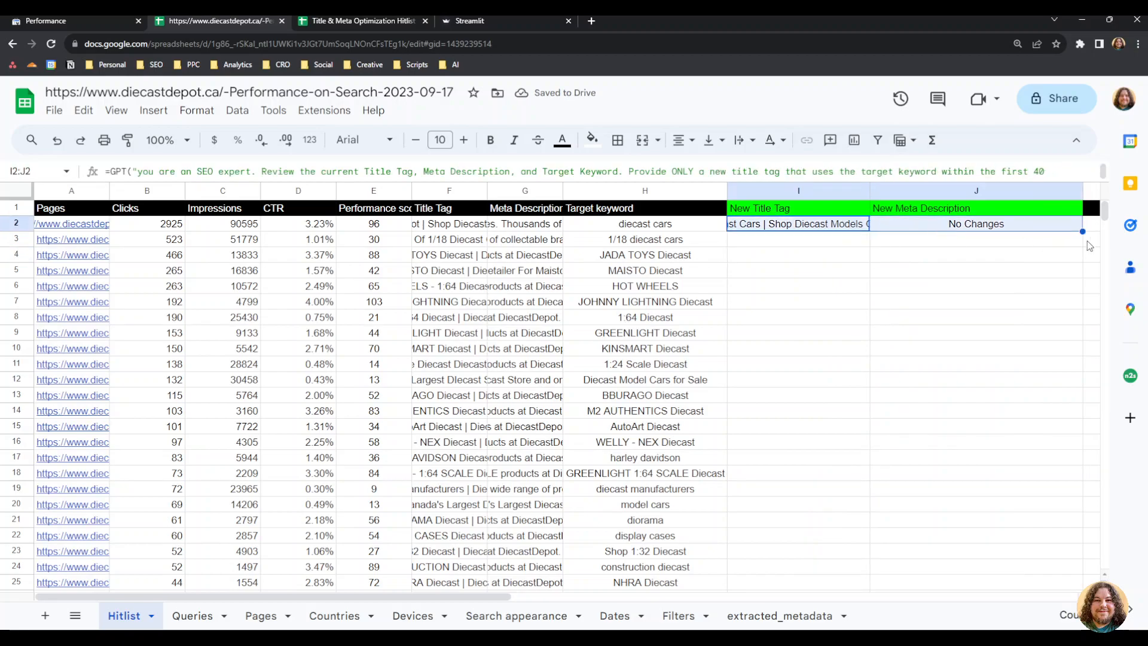
{"action": "scroll", "coordinate": [1071, 290], "scroll_direction": "down", "scroll_amount": 5}
{"action": "left_click_drag", "start_coordinate": [1083, 232], "coordinate": [854, 360]}
{"action": "scroll", "coordinate": [895, 351], "scroll_direction": "up", "scroll_amount": 6}
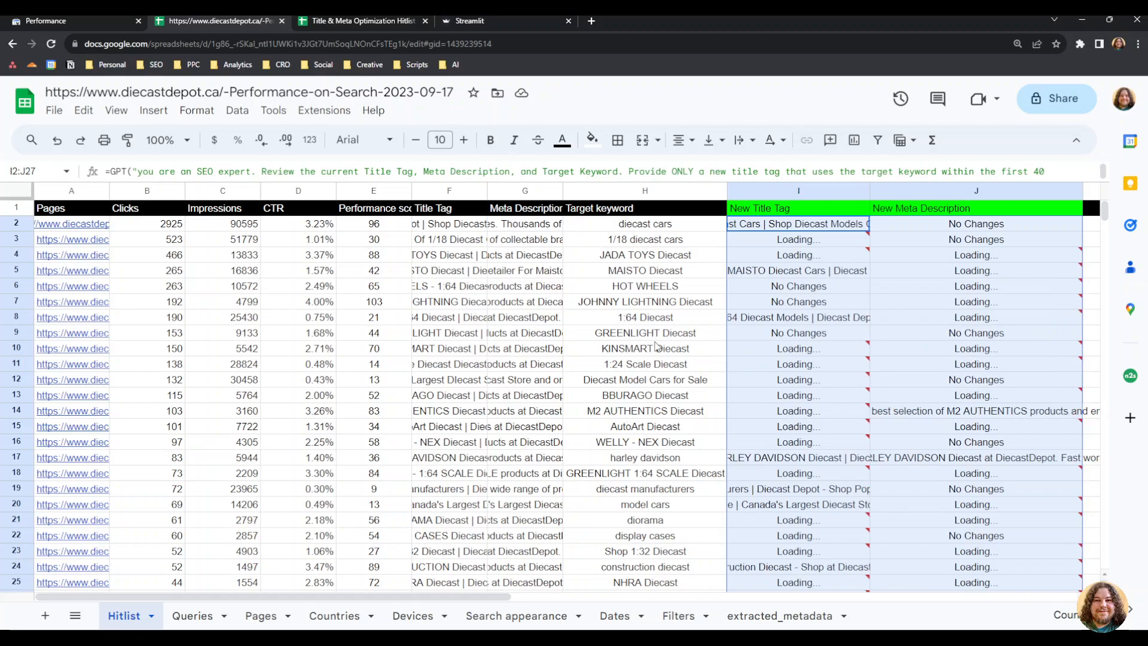
Step: Examine the generated titles and meta descriptions against their pages, and read the error notes in I10 and I14
{"action": "scroll", "coordinate": [658, 347], "scroll_direction": "down", "scroll_amount": 2}
{"action": "scroll", "coordinate": [657, 346], "scroll_direction": "up", "scroll_amount": 2}
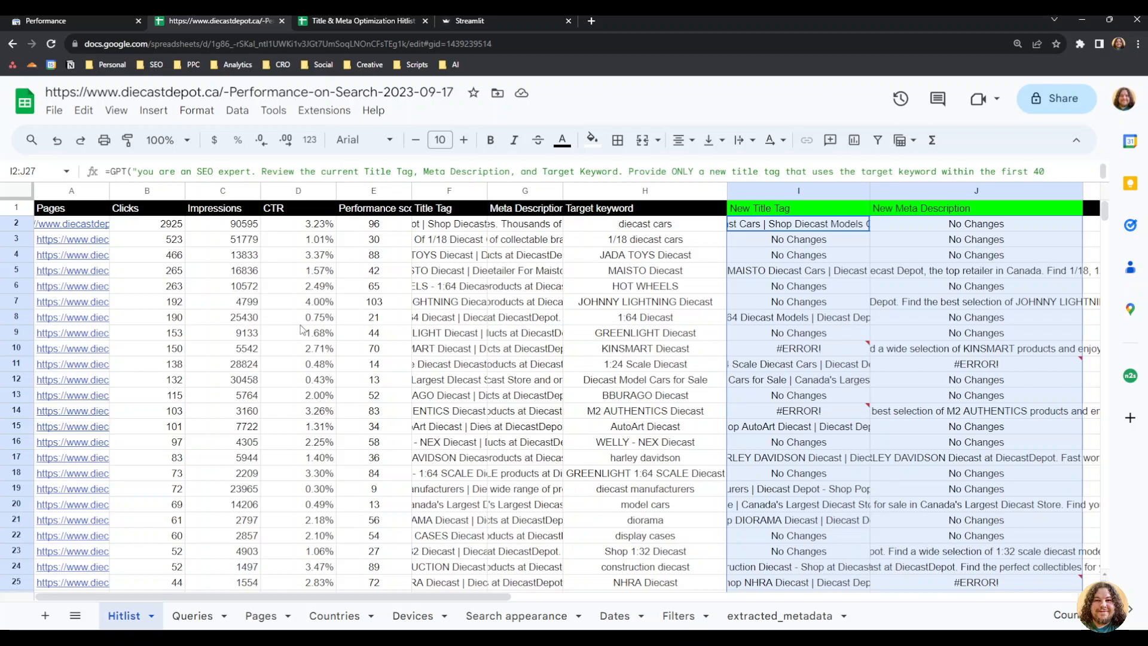
{"action": "mouse_move", "coordinate": [71, 442]}
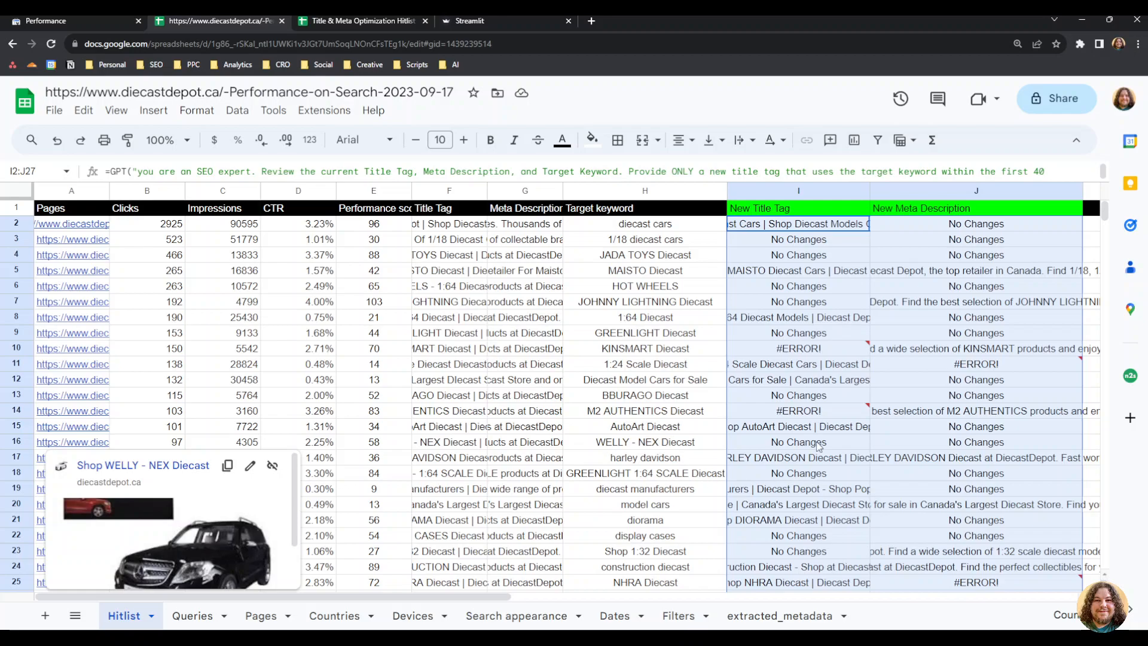
{"action": "left_click", "coordinate": [696, 370]}
{"action": "scroll", "coordinate": [730, 358], "scroll_direction": "down", "scroll_amount": 1}
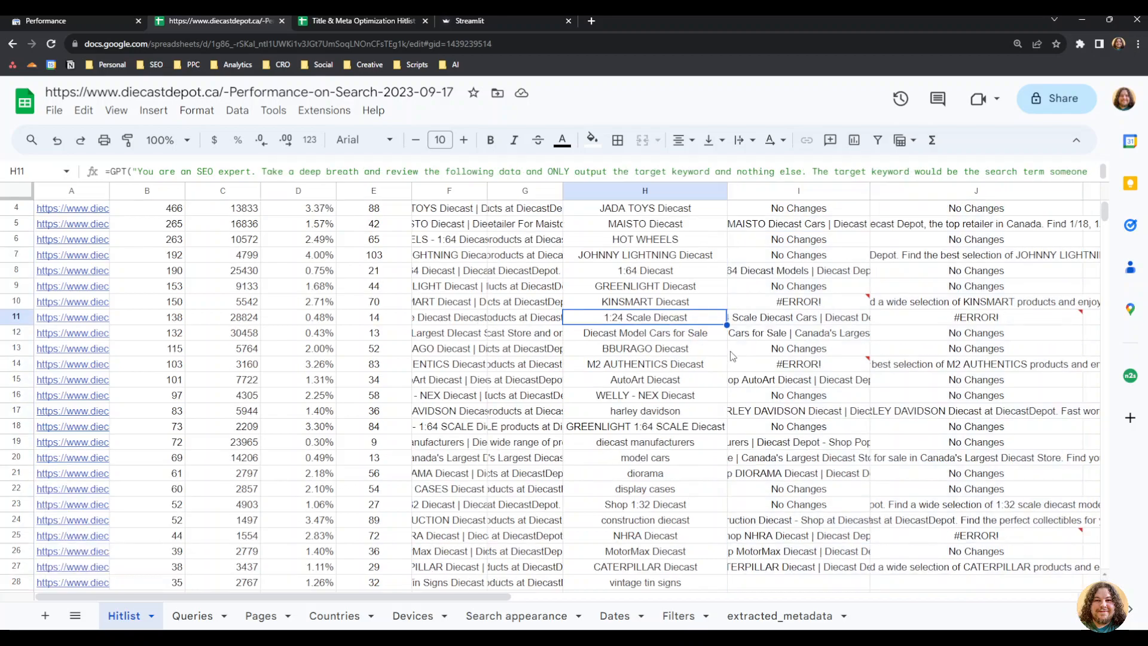
{"action": "left_click", "coordinate": [752, 306]}
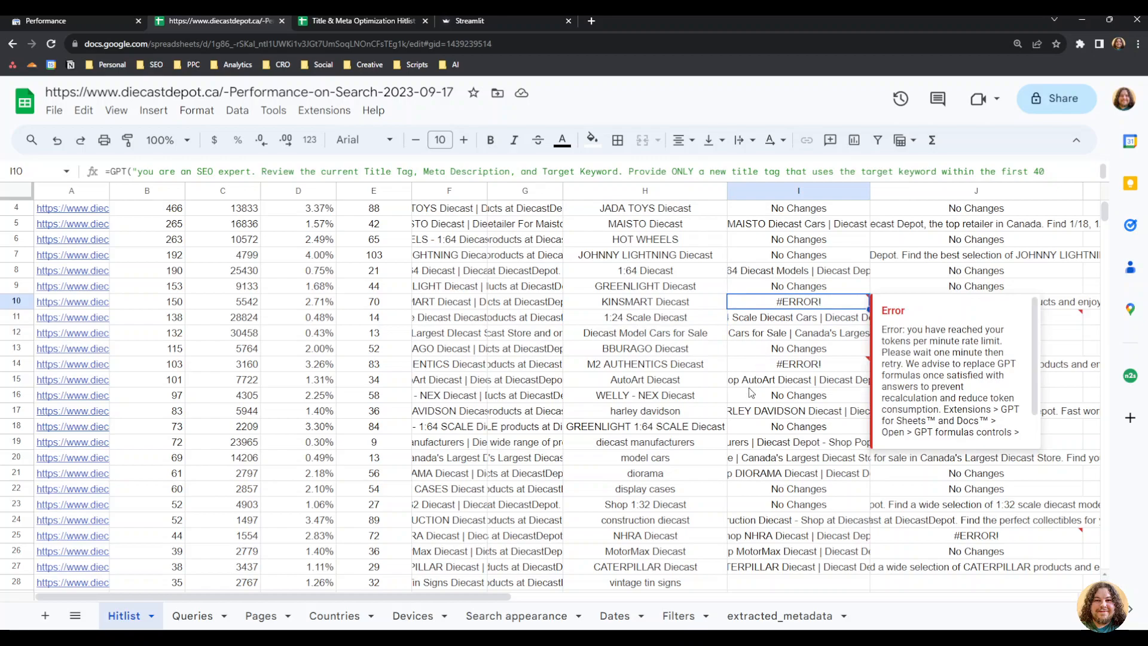
{"action": "left_click", "coordinate": [756, 368]}
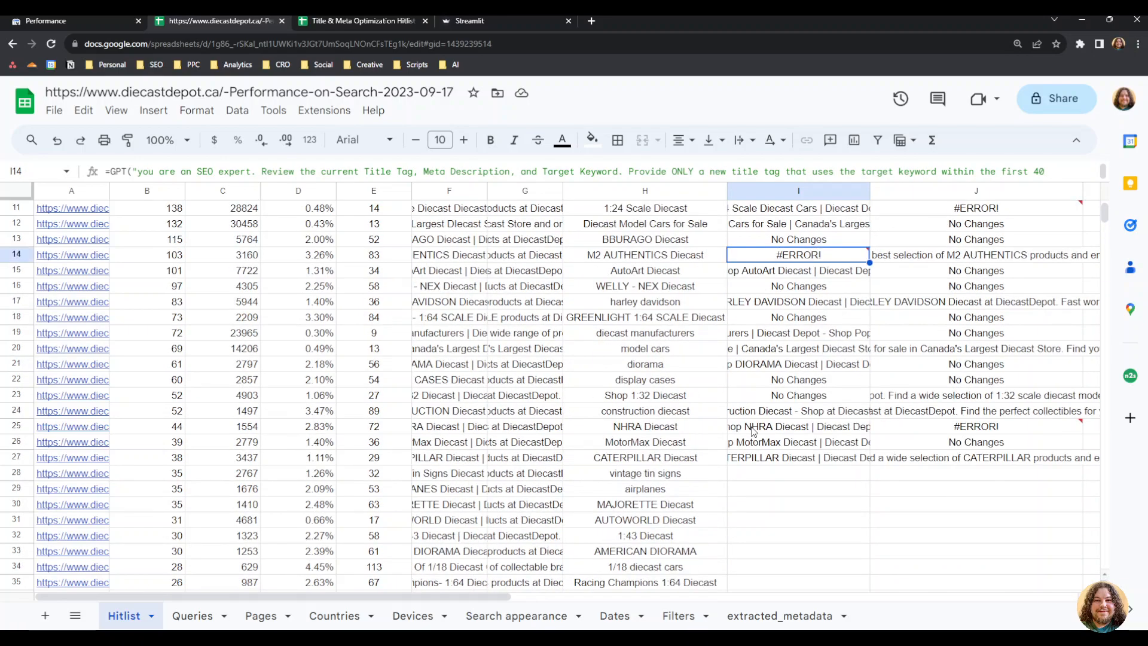
Step: Re-run the failed GPT formulas in I10 for the new title tag and J25 for the new meta description
{"action": "left_click", "coordinate": [781, 308]}
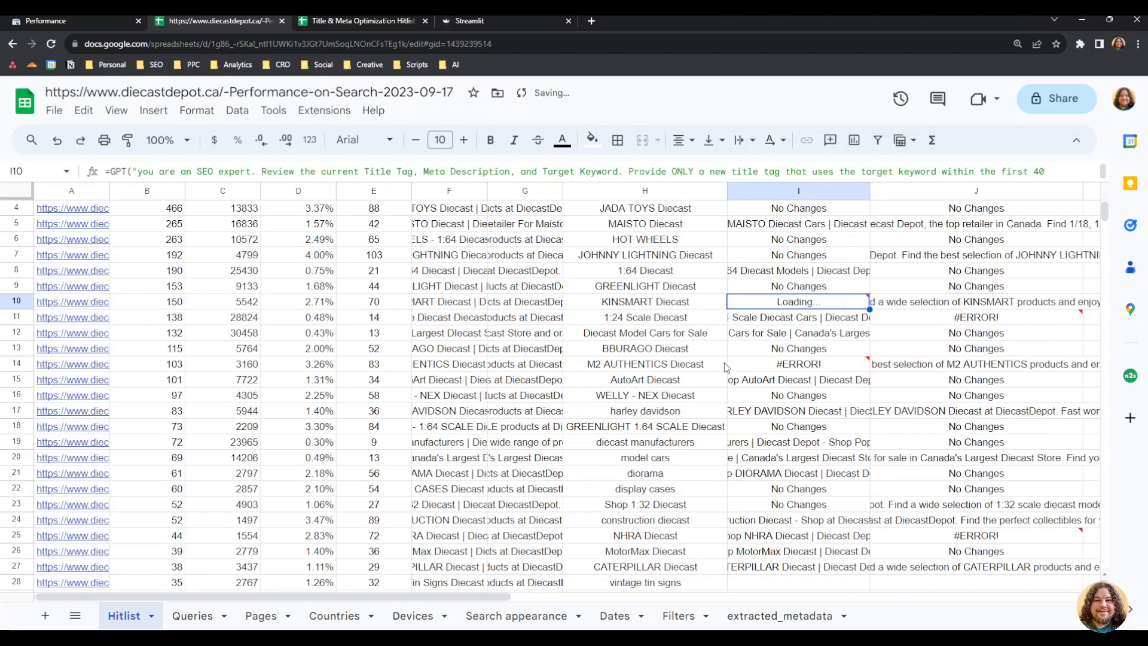
{"action": "scroll", "coordinate": [758, 340], "scroll_direction": "down", "scroll_amount": 3}
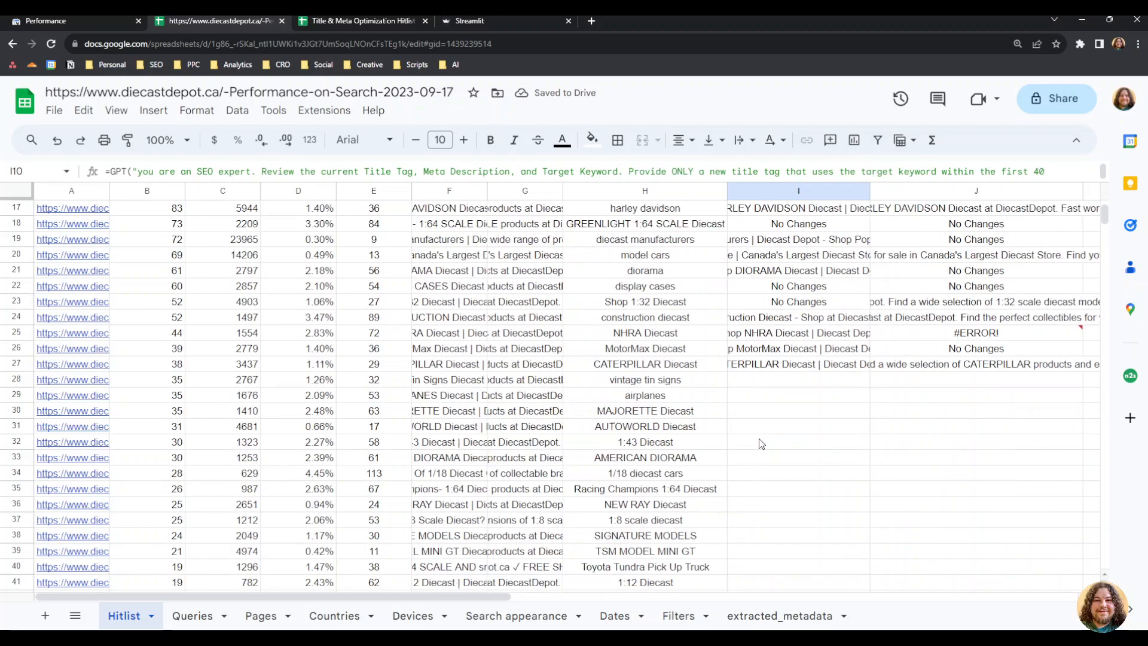
{"action": "left_click", "coordinate": [962, 338]}
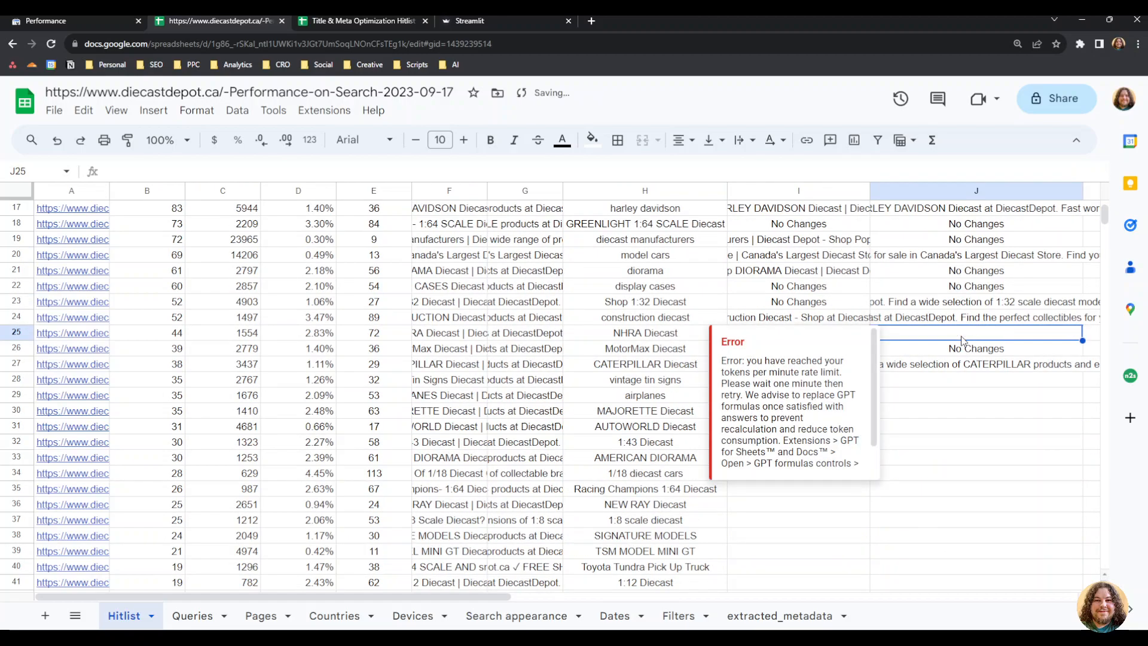
{"action": "left_click", "coordinate": [963, 425]}
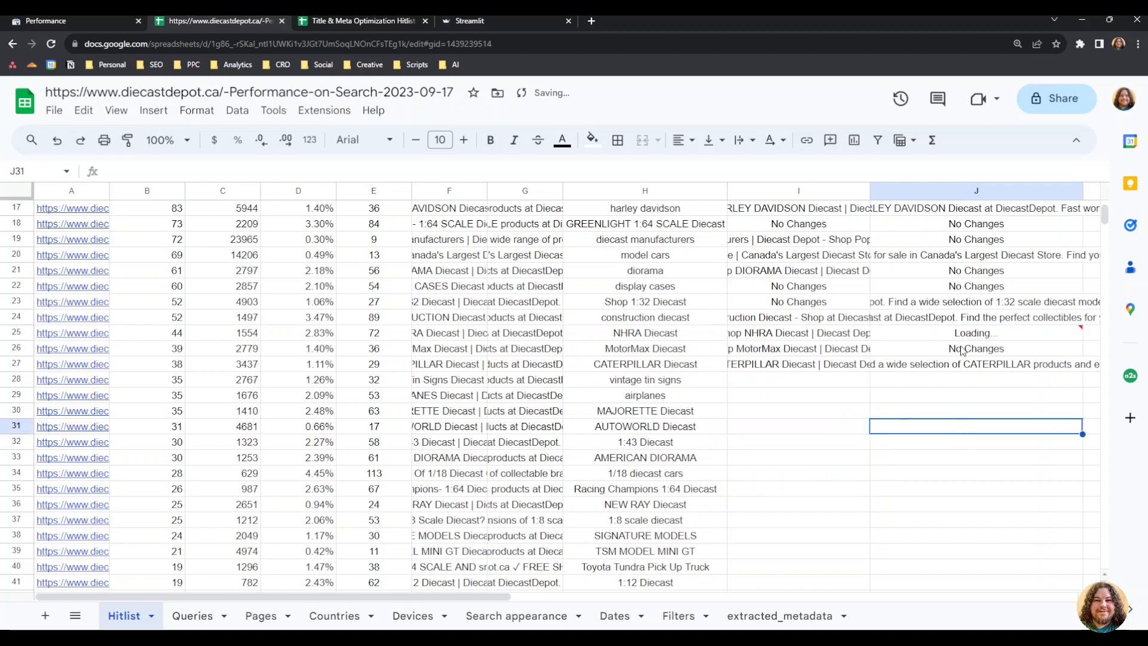
Step: Widen the Performance score column so that its header fits in full
{"action": "left_click", "coordinate": [457, 583]}
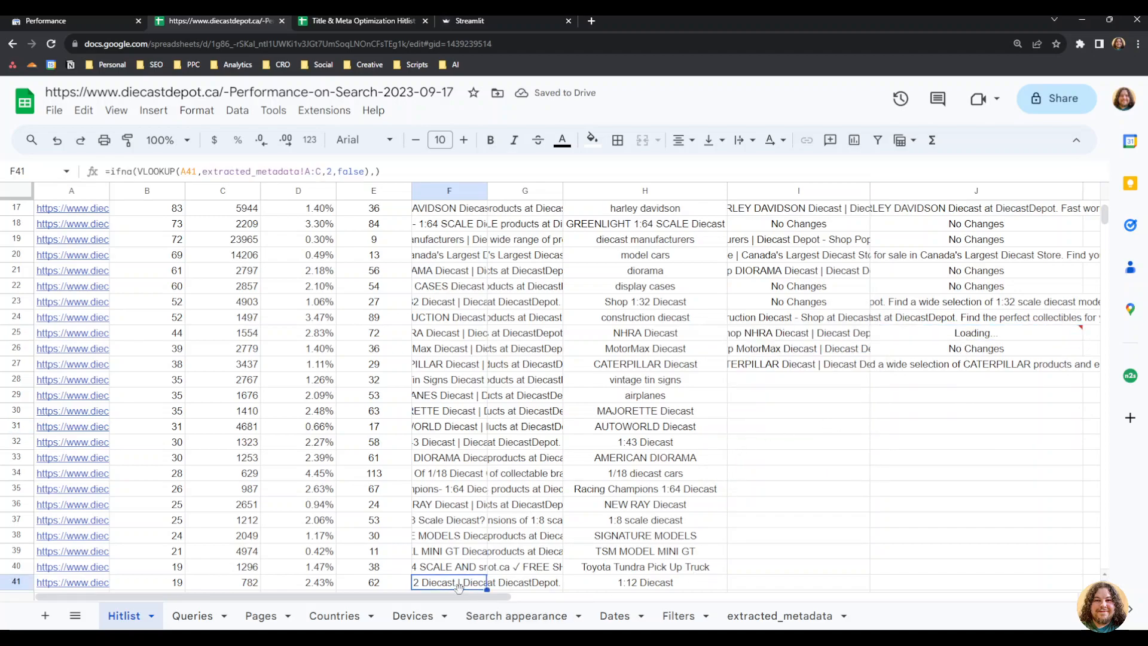
{"action": "scroll", "coordinate": [418, 359], "scroll_direction": "up", "scroll_amount": 5}
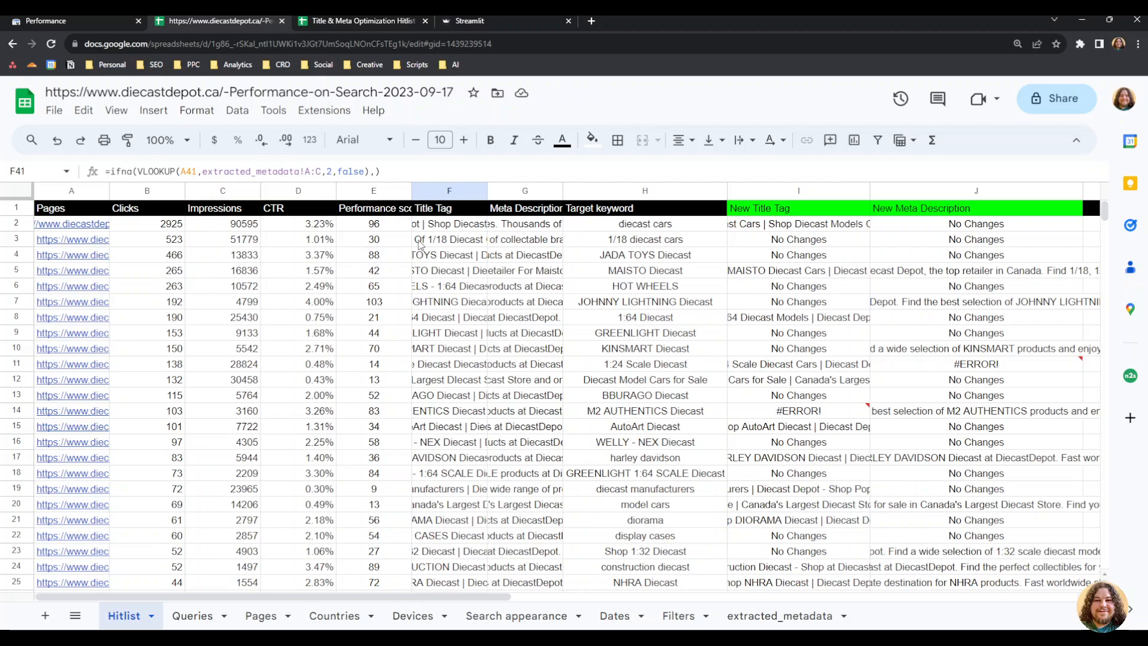
{"action": "left_click_drag", "start_coordinate": [411, 190], "coordinate": [510, 191]}
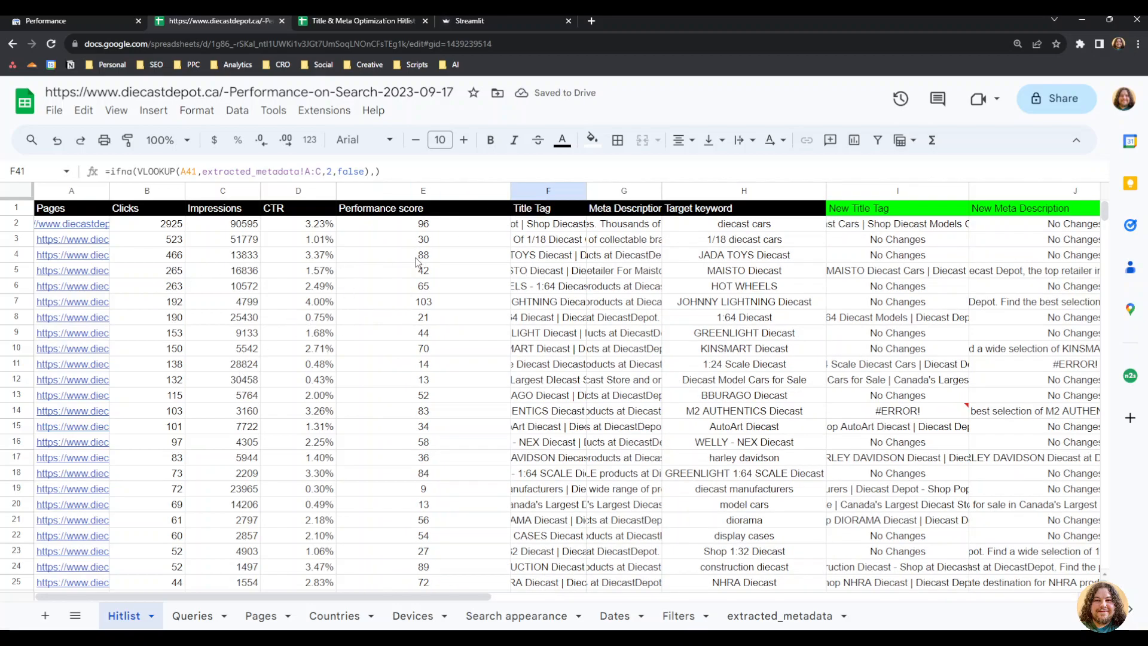
Step: Apply a red-white-green conditional color scale to the Performance score column, with red for the lowest scores and green for the highest
{"action": "left_click", "coordinate": [371, 192]}
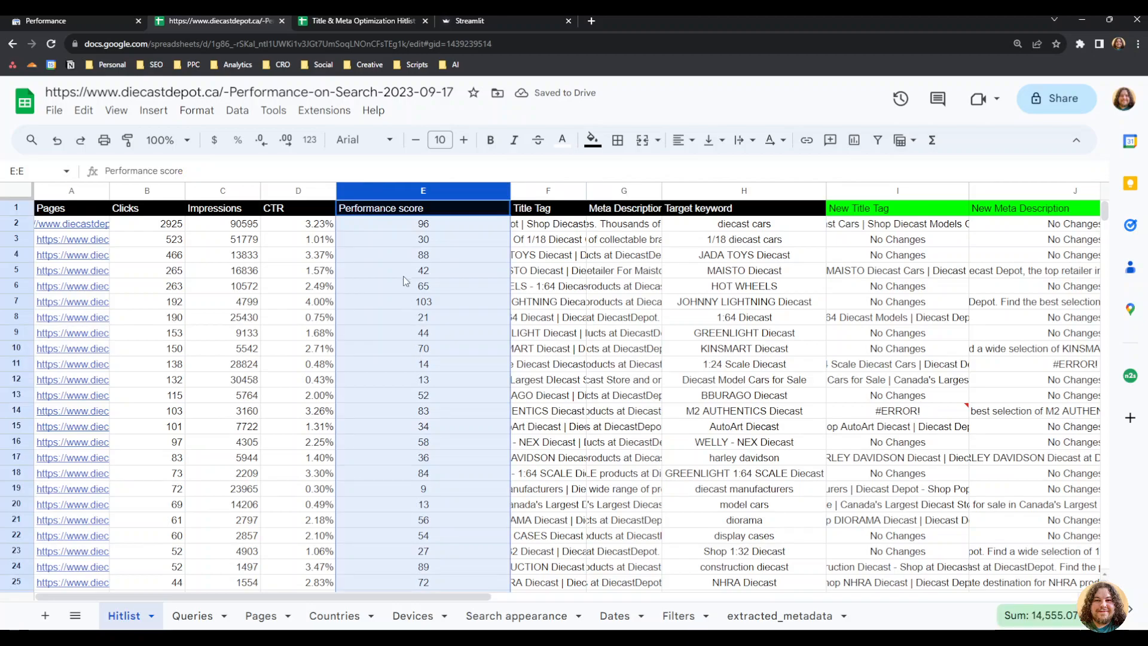
{"action": "left_click", "coordinate": [197, 110]}
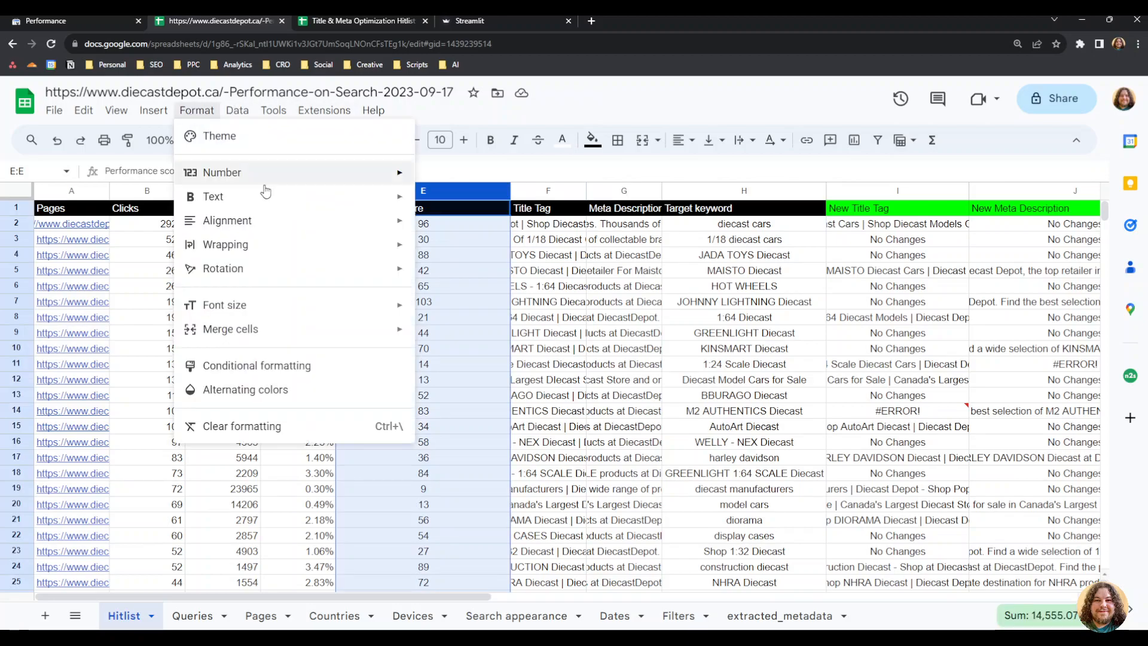
{"action": "left_click", "coordinate": [299, 366]}
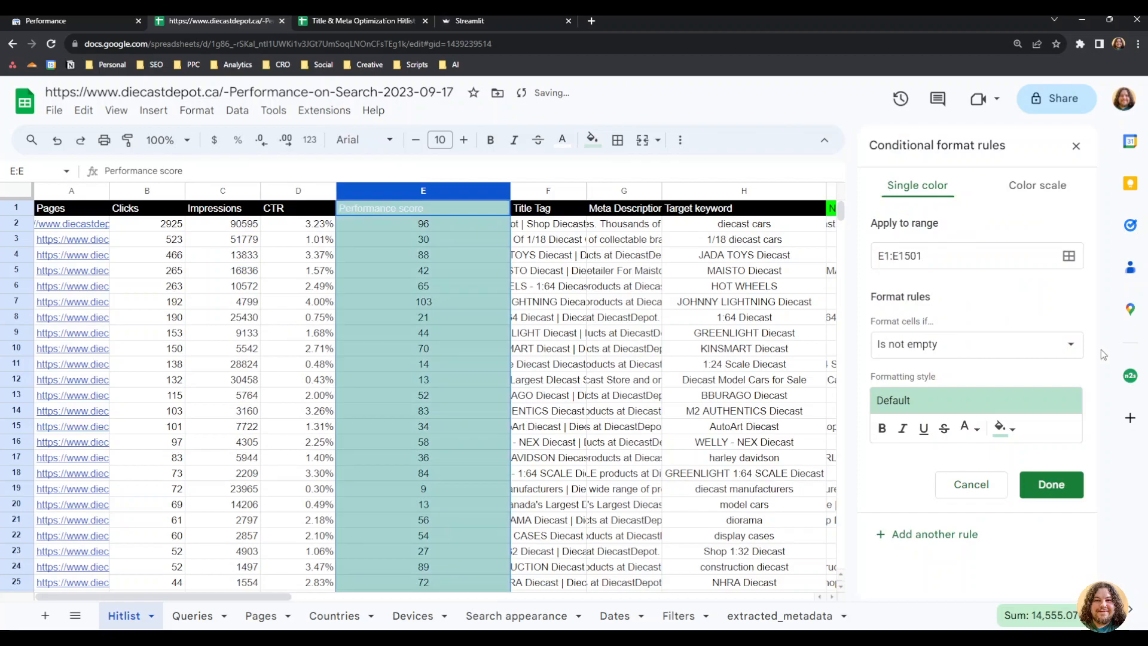
{"action": "left_click", "coordinate": [1029, 190]}
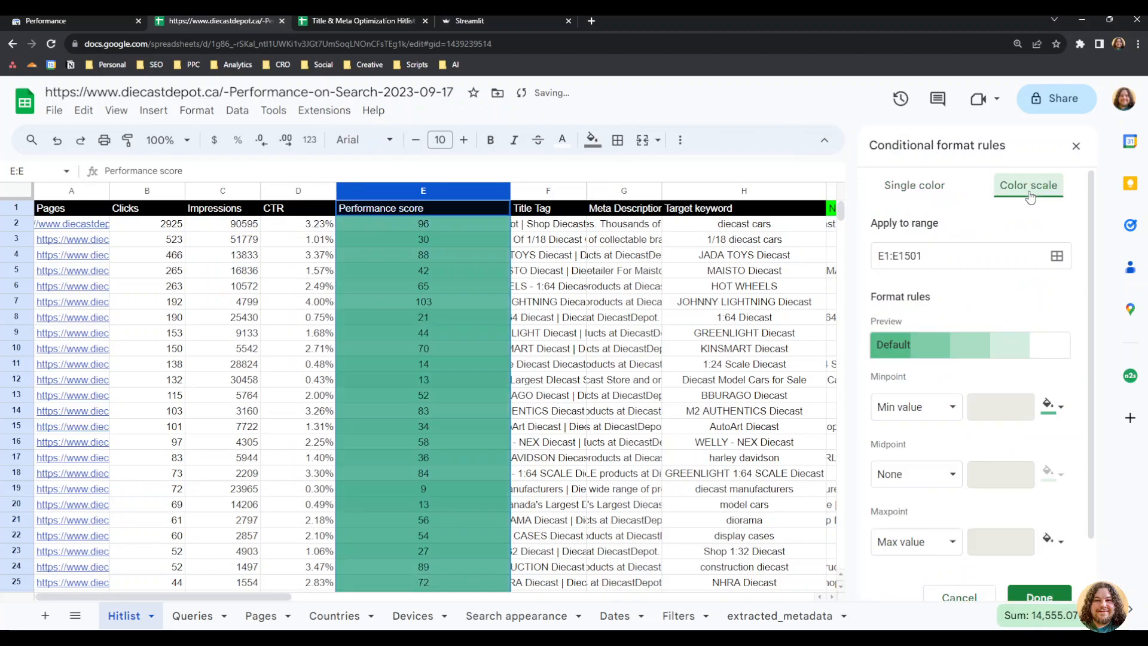
{"action": "left_click", "coordinate": [960, 343]}
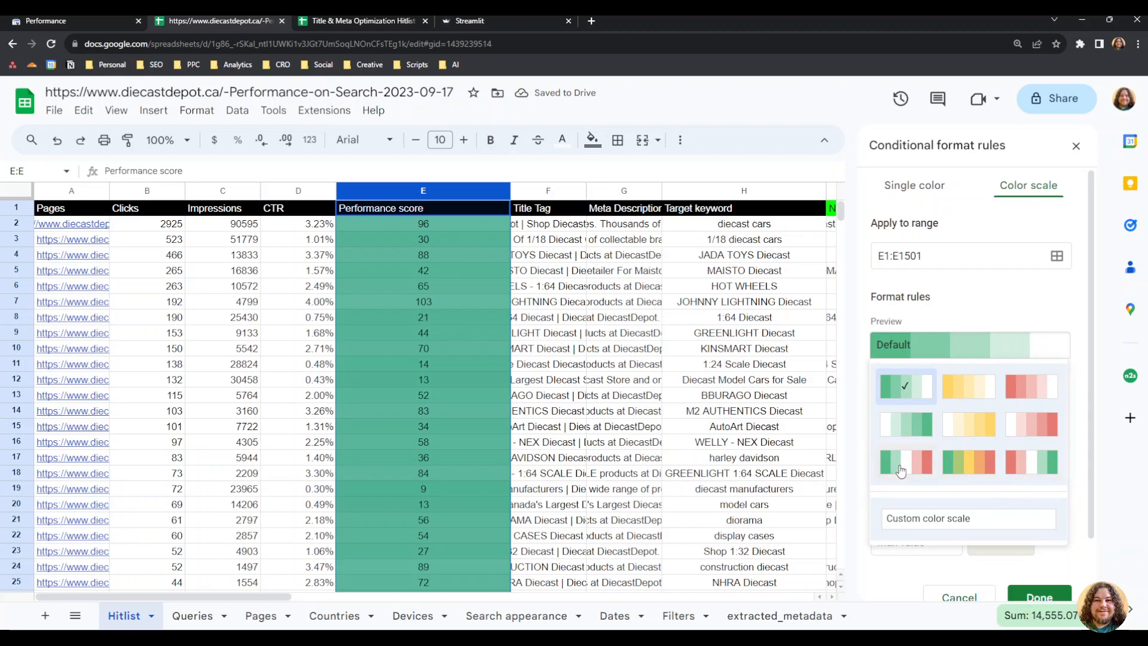
{"action": "left_click", "coordinate": [1031, 462]}
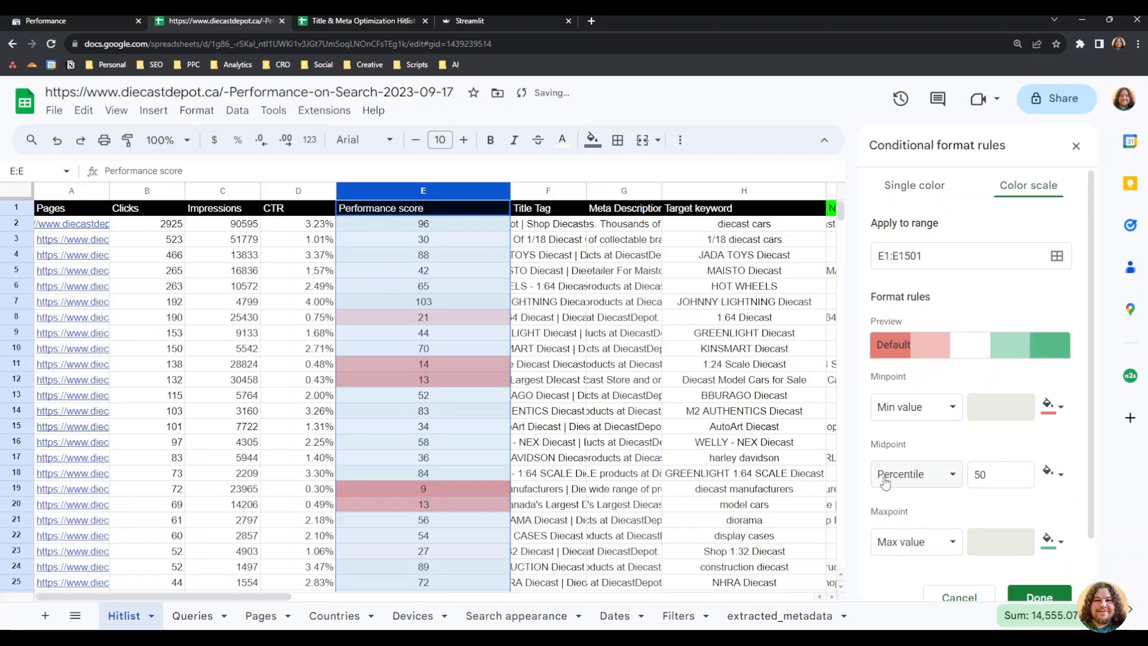
{"action": "scroll", "coordinate": [962, 449], "scroll_direction": "down", "scroll_amount": 1}
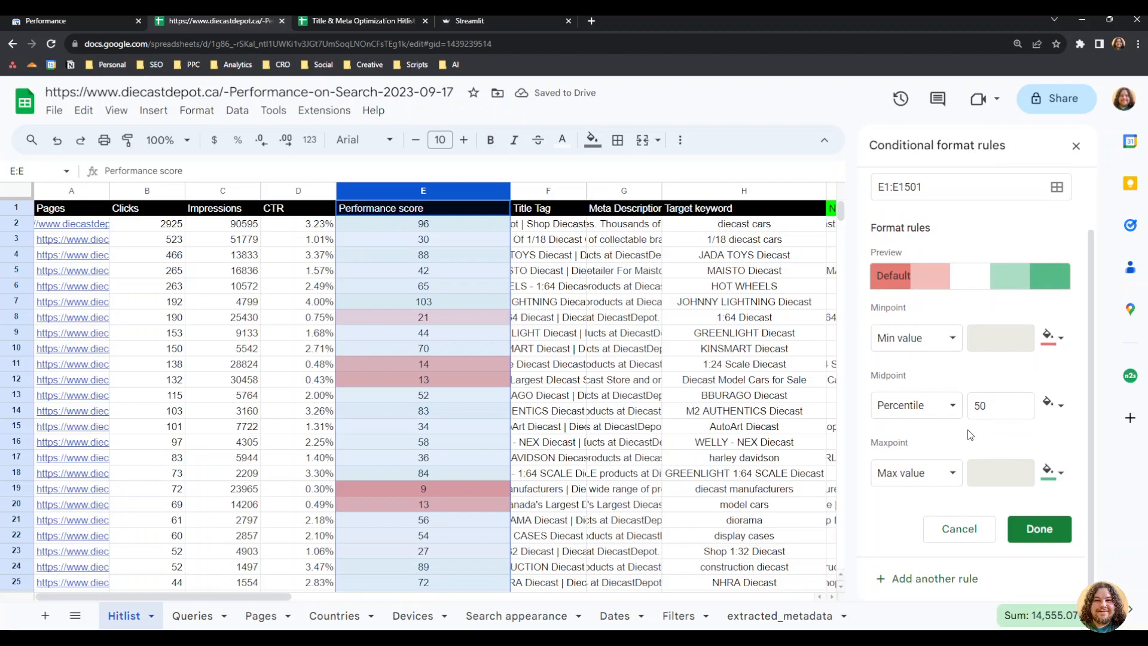
{"action": "left_click", "coordinate": [1057, 532]}
{"action": "left_click", "coordinate": [1075, 145]}
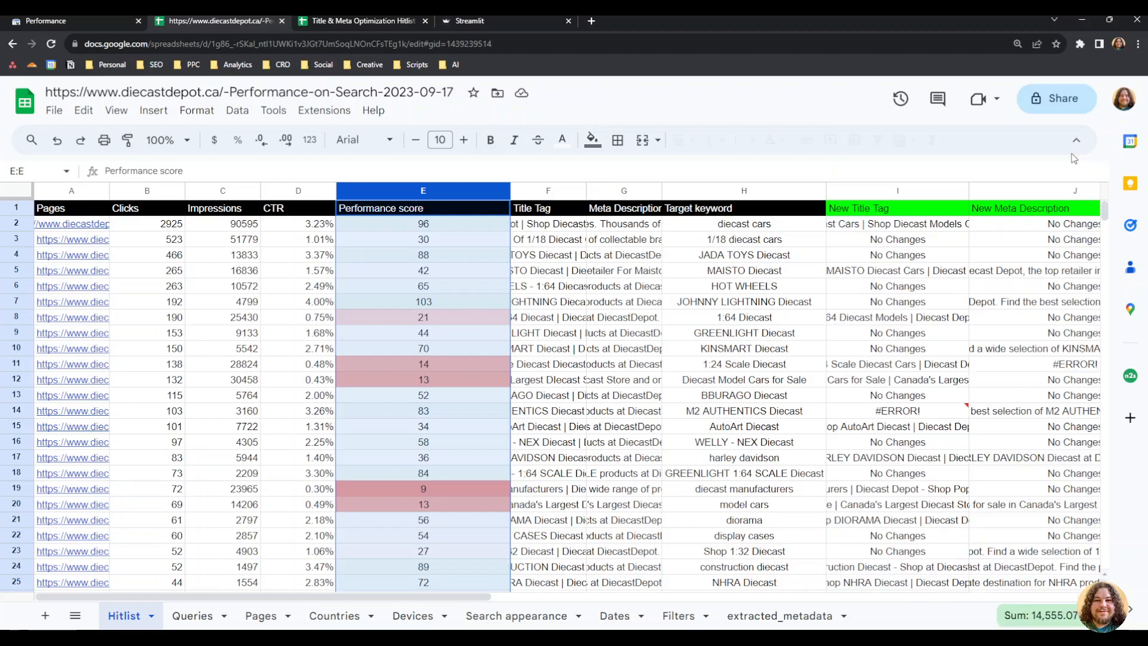
Step: Examine the color-coded performance scores, checking the formula in E2 and comparing row 8's clicks and impressions with its score
{"action": "left_click", "coordinate": [326, 320]}
{"action": "scroll", "coordinate": [327, 327], "scroll_direction": "down", "scroll_amount": 15}
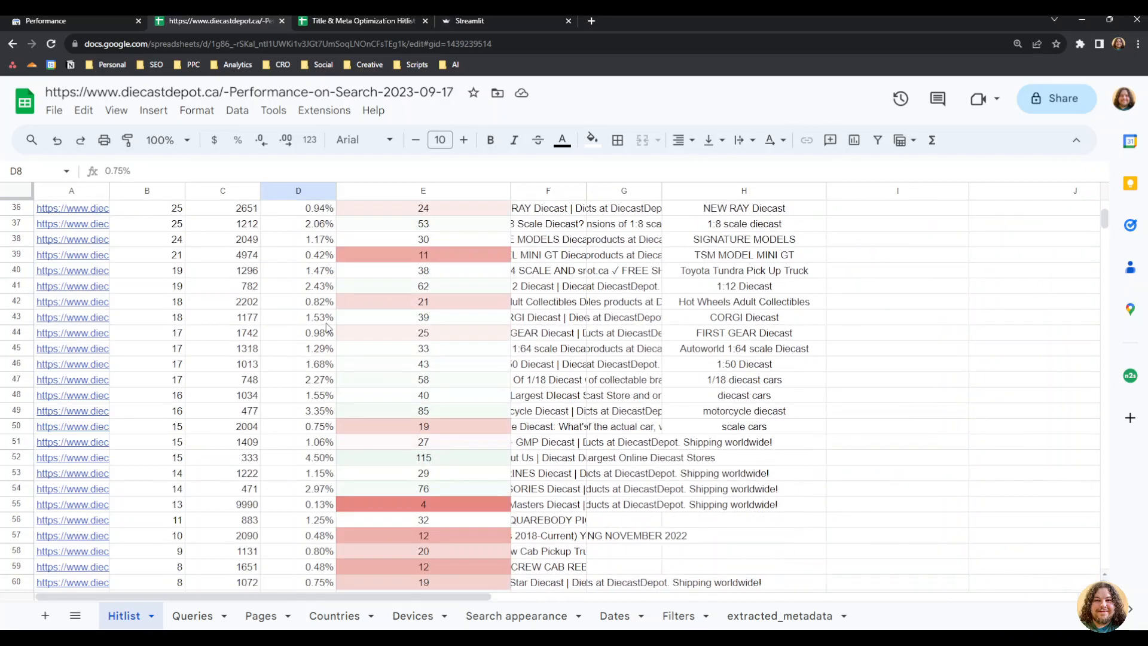
{"action": "scroll", "coordinate": [327, 327], "scroll_direction": "up", "scroll_amount": 15}
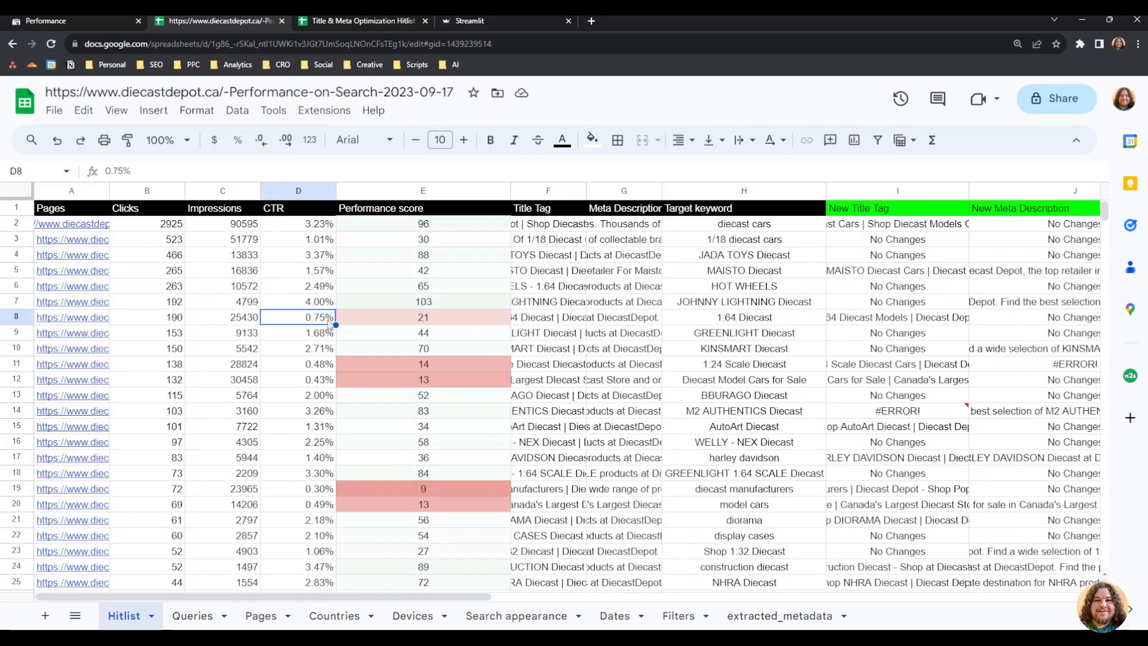
{"action": "left_click", "coordinate": [375, 224]}
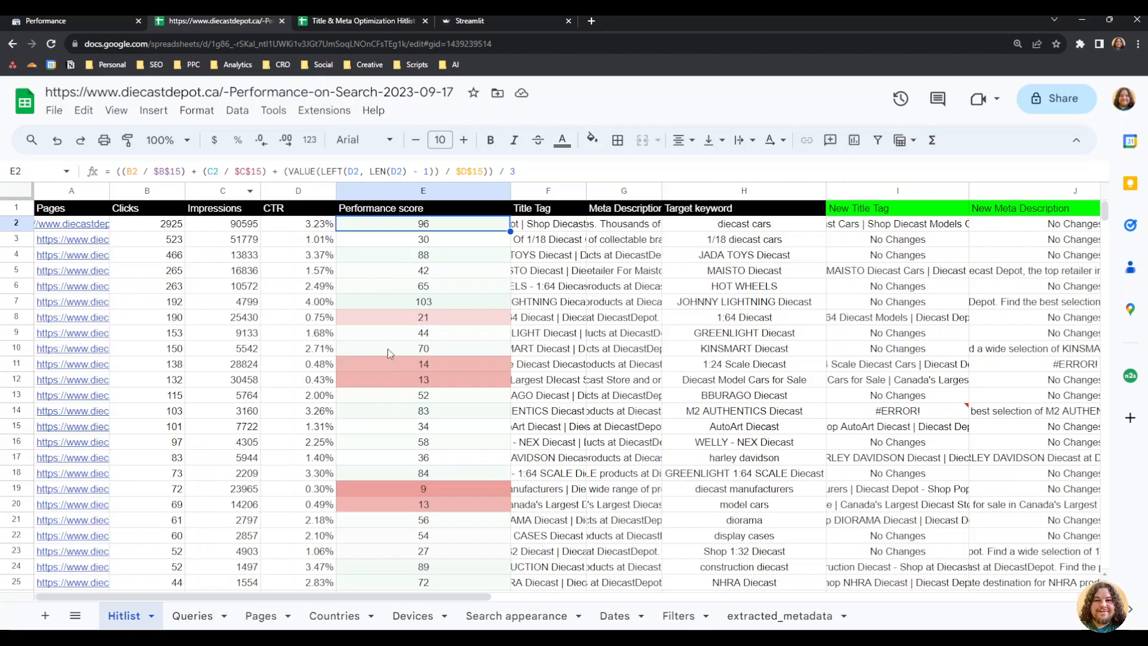
{"action": "left_click", "coordinate": [157, 318]}
{"action": "left_click", "coordinate": [214, 319]}
{"action": "left_click", "coordinate": [368, 320]}
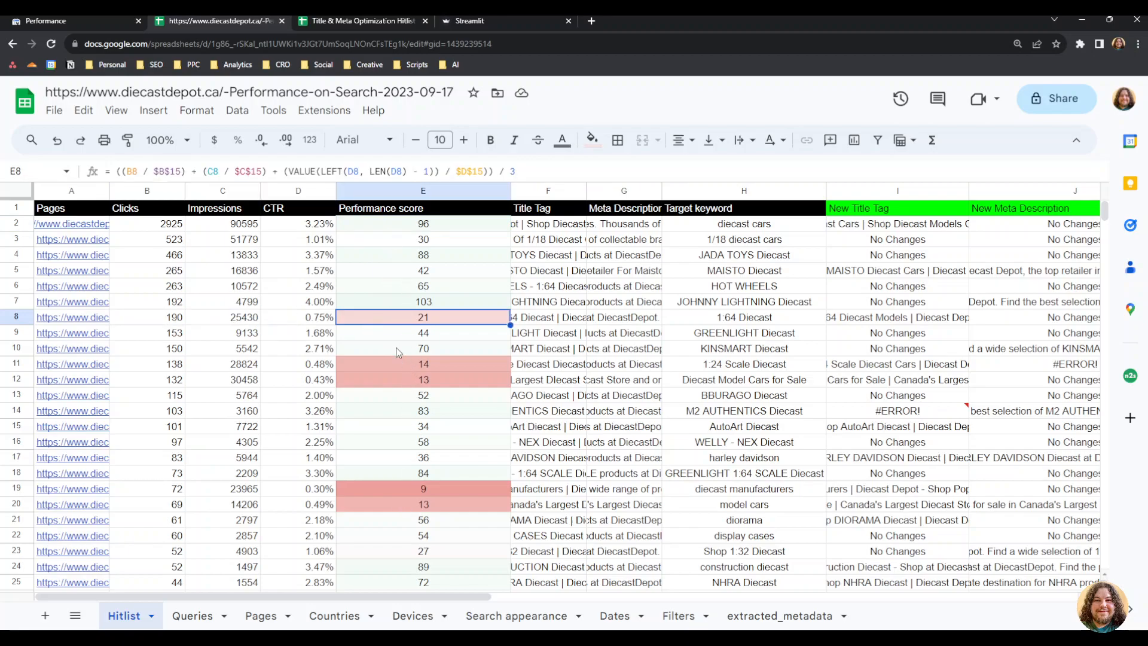
Step: Compare row 7's clicks, impressions and CTR with its performance score and its new title and meta description suggestions
{"action": "left_click", "coordinate": [383, 305]}
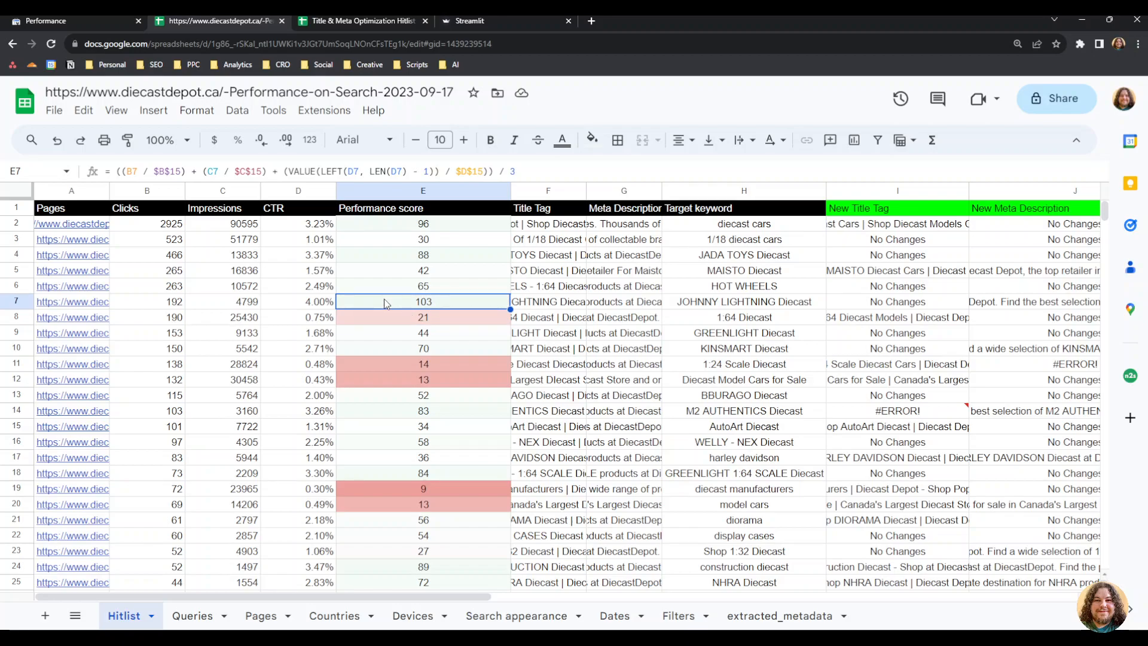
{"action": "left_click", "coordinate": [167, 307]}
{"action": "left_click_drag", "start_coordinate": [167, 307], "coordinate": [320, 305]}
{"action": "left_click", "coordinate": [303, 306]}
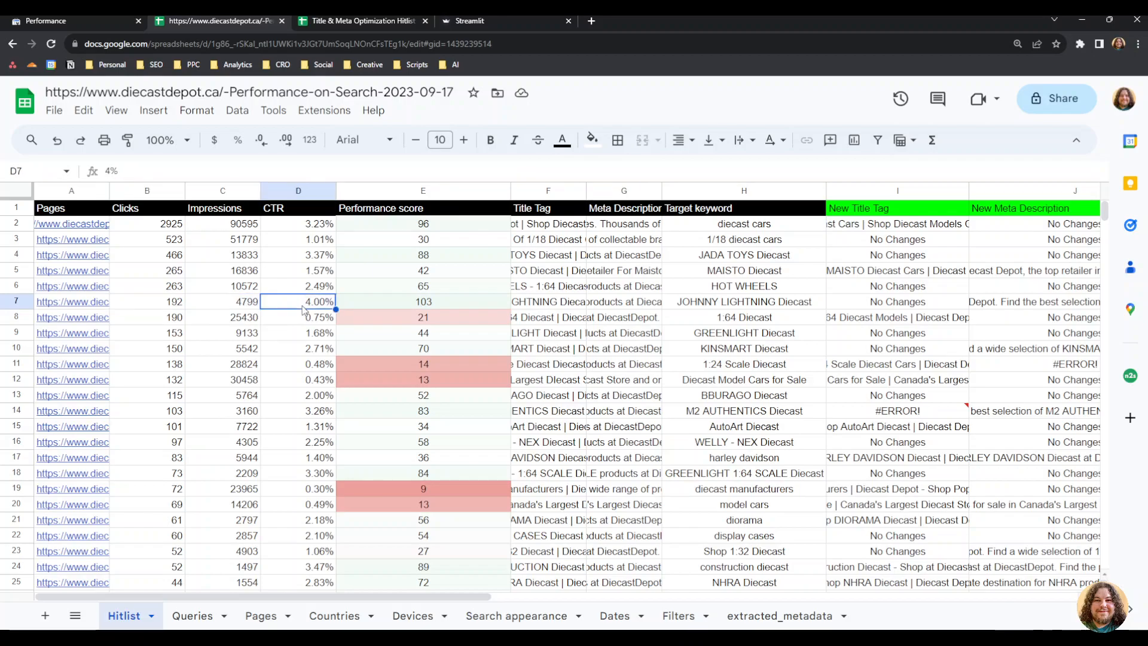
{"action": "left_click", "coordinate": [424, 305]}
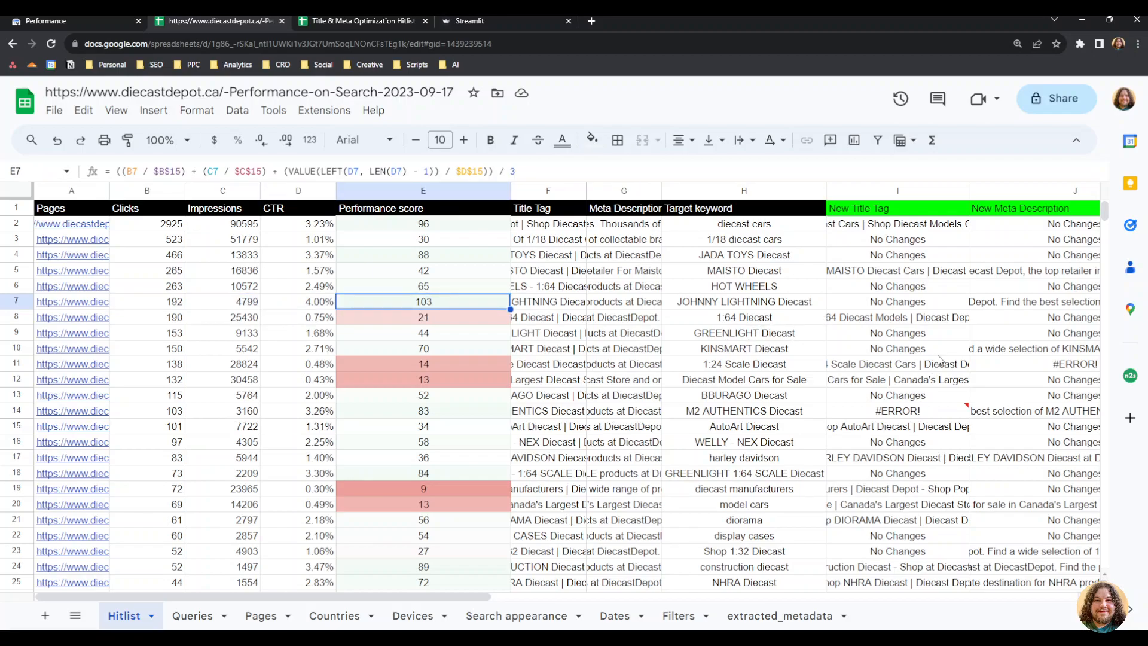
{"action": "left_click_drag", "start_coordinate": [913, 306], "coordinate": [1027, 305]}
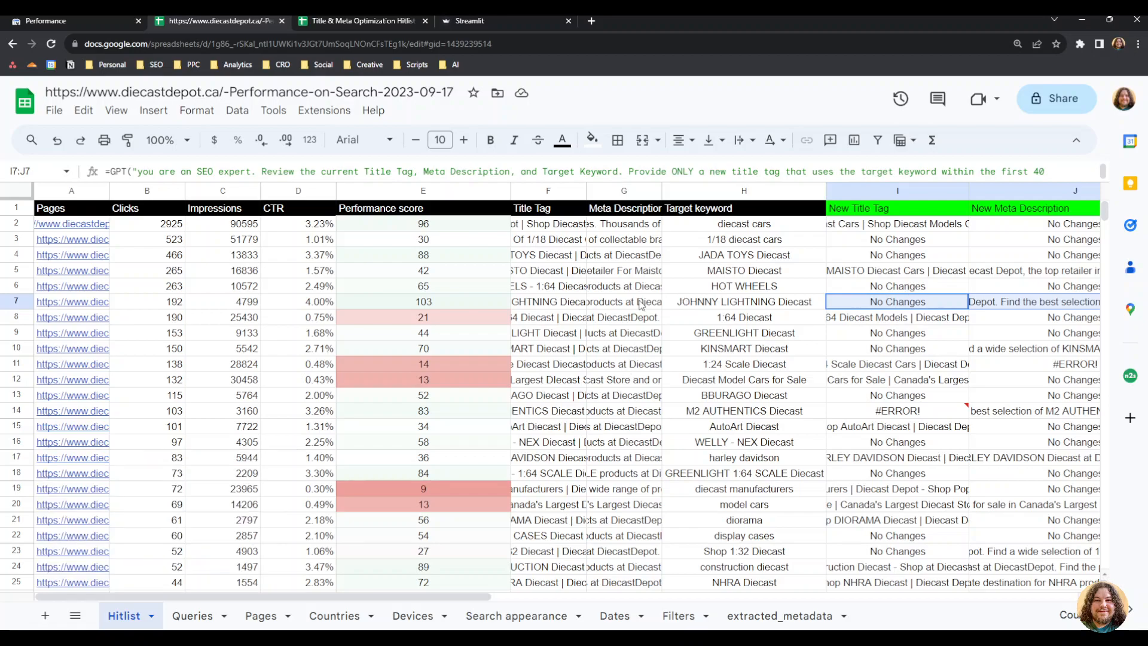
Step: Review the red low-scoring cells down the Performance score column to identify the pages that need optimization first
{"action": "left_click", "coordinate": [363, 323]}
{"action": "left_click", "coordinate": [356, 368]}
{"action": "left_click", "coordinate": [354, 385]}
{"action": "scroll", "coordinate": [354, 386], "scroll_direction": "down", "scroll_amount": 1}
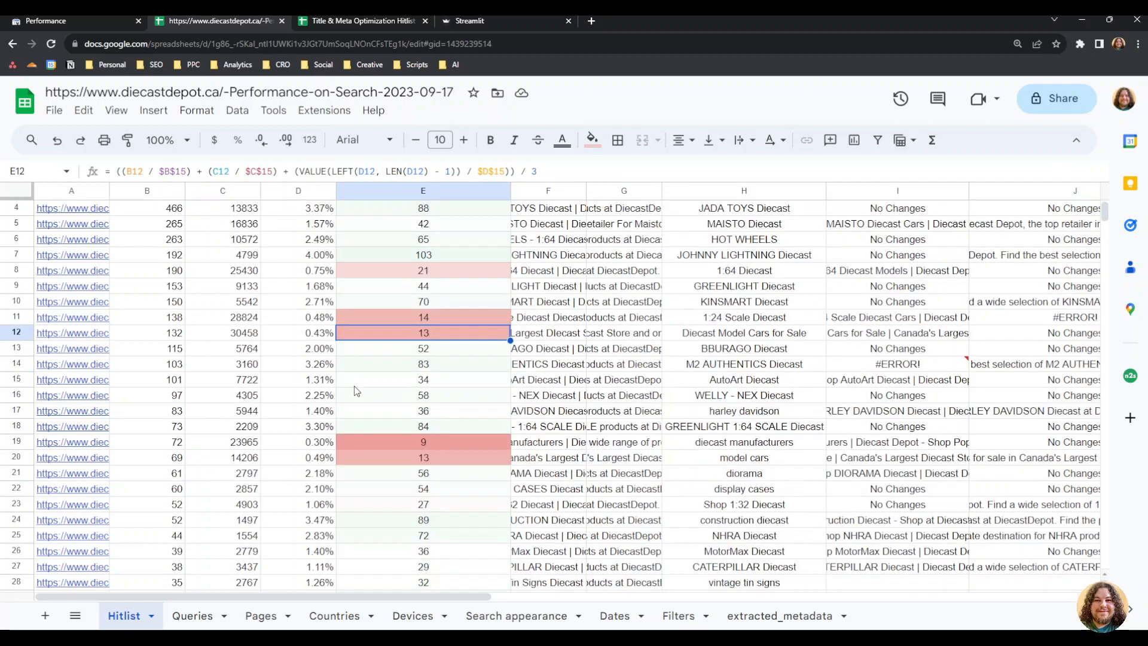
{"action": "scroll", "coordinate": [353, 385], "scroll_direction": "down", "scroll_amount": 1}
{"action": "left_click", "coordinate": [349, 392]}
{"action": "scroll", "coordinate": [349, 393], "scroll_direction": "down", "scroll_amount": 2}
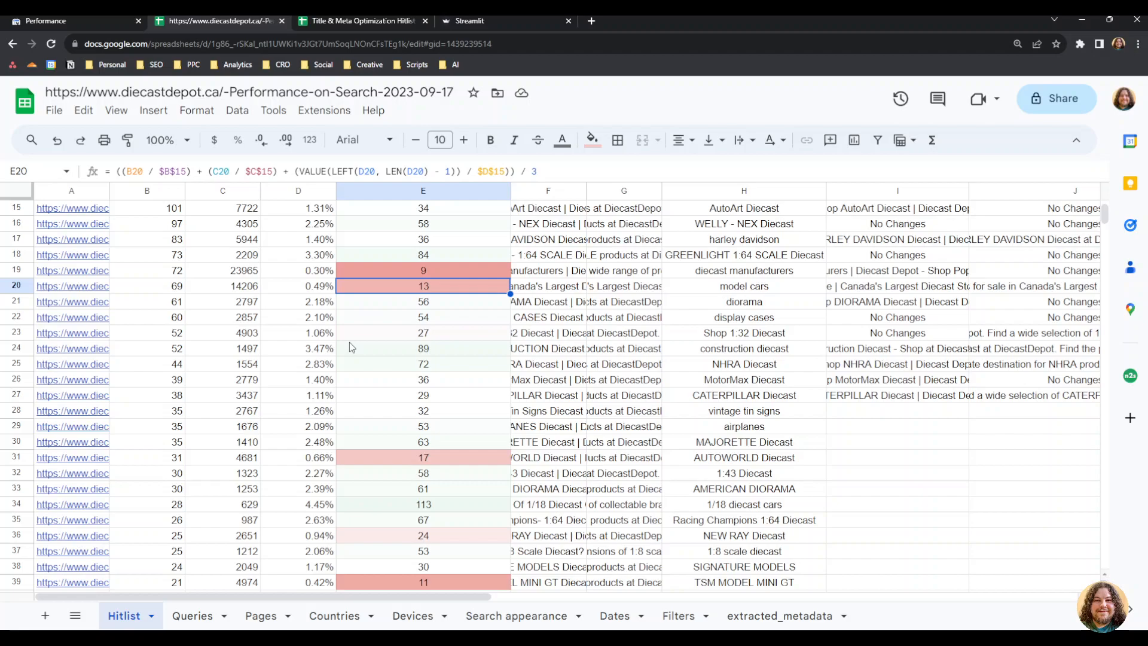
{"action": "scroll", "coordinate": [349, 347], "scroll_direction": "up", "scroll_amount": 3}
{"action": "left_click_drag", "start_coordinate": [382, 225], "coordinate": [401, 483]}
{"action": "scroll", "coordinate": [402, 312], "scroll_direction": "down", "scroll_amount": 1}
{"action": "scroll", "coordinate": [404, 494], "scroll_direction": "down", "scroll_amount": 3}
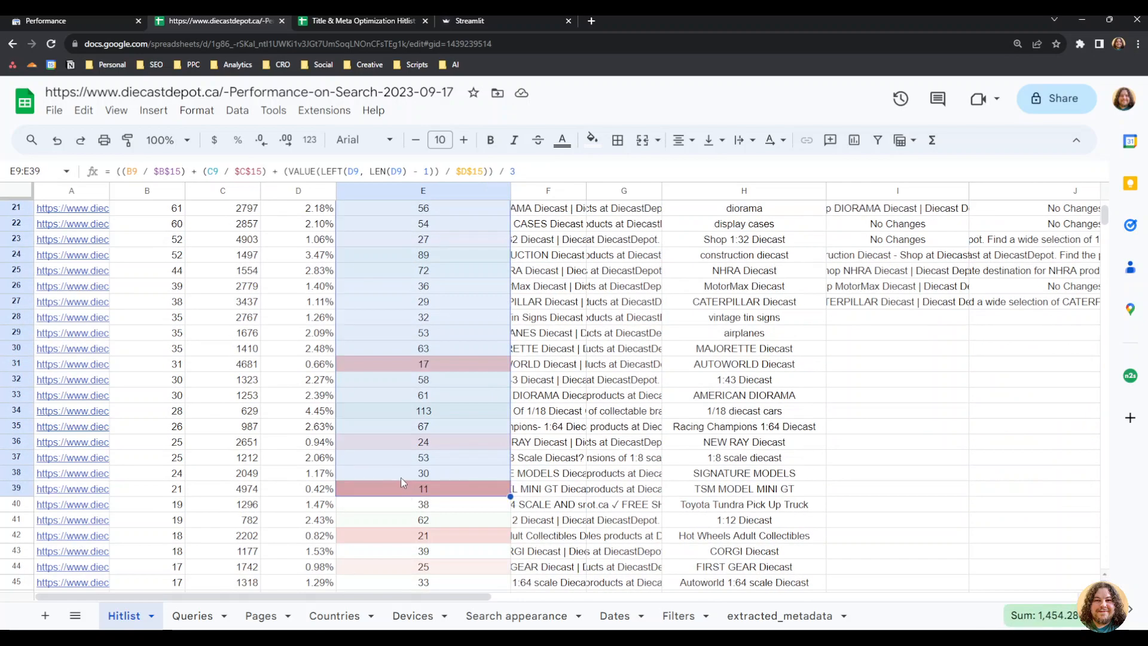
{"action": "left_click", "coordinate": [400, 477]}
{"action": "scroll", "coordinate": [400, 475], "scroll_direction": "down", "scroll_amount": 6}
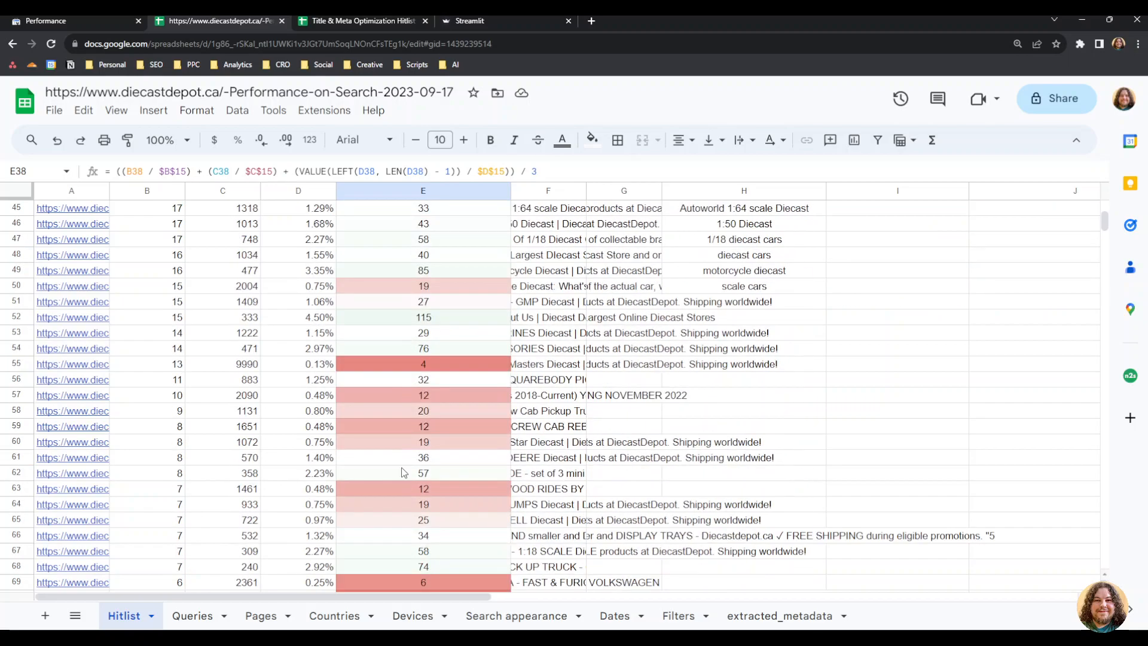
Step: Examine the suggestions in the New Title Tag and New Meta Description columns for the highest-traffic pages, checking the GPT formula in row 7
{"action": "scroll", "coordinate": [402, 469], "scroll_direction": "up", "scroll_amount": 11}
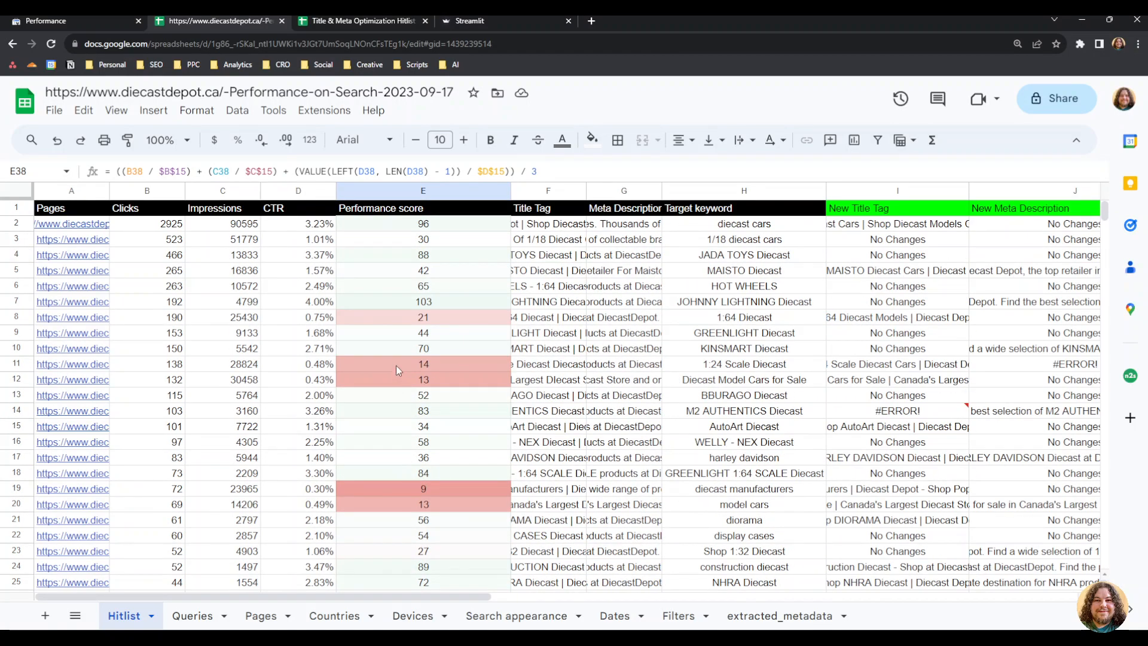
{"action": "left_click", "coordinate": [394, 270]}
{"action": "left_click", "coordinate": [899, 304]}
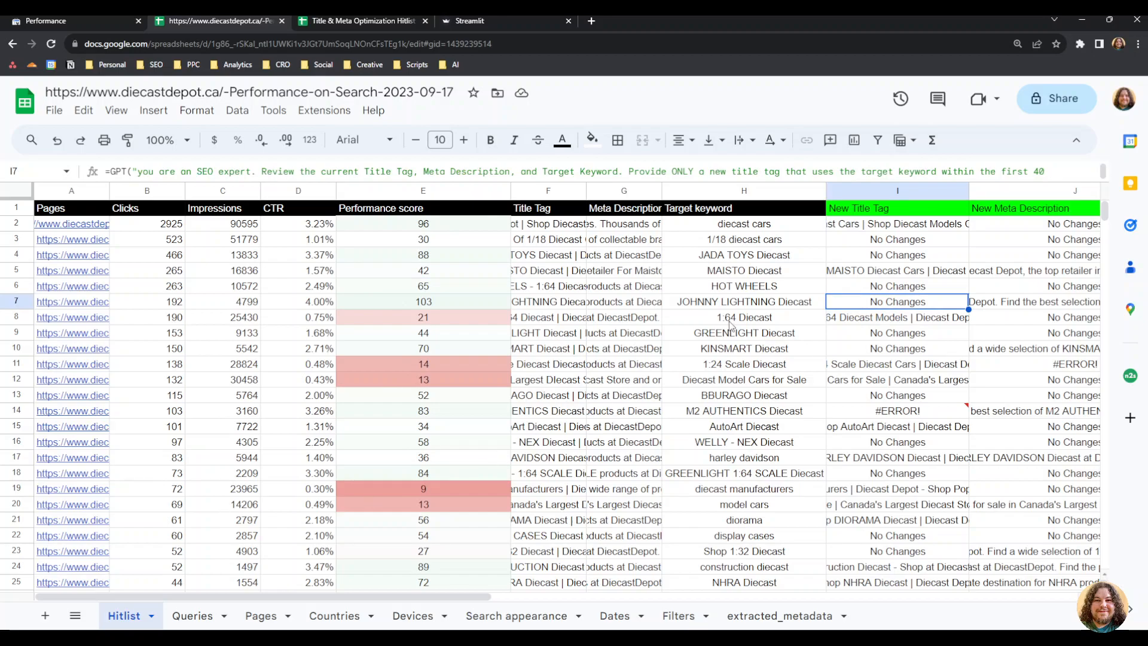
{"action": "left_click", "coordinate": [893, 189]}
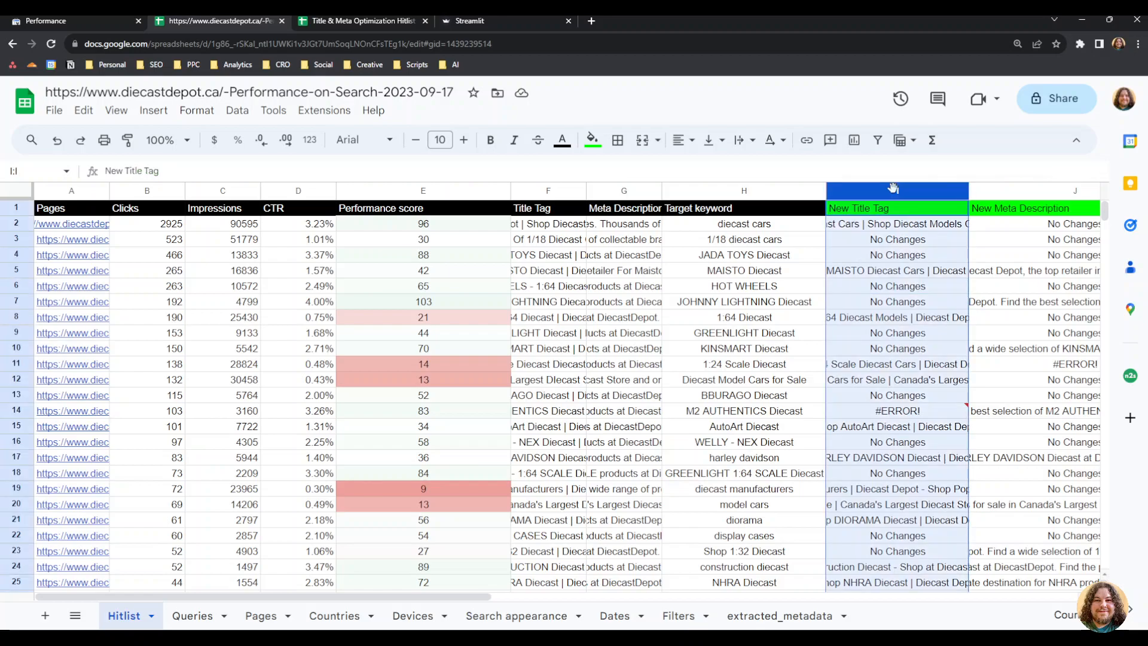
{"action": "left_click", "coordinate": [1013, 189]}
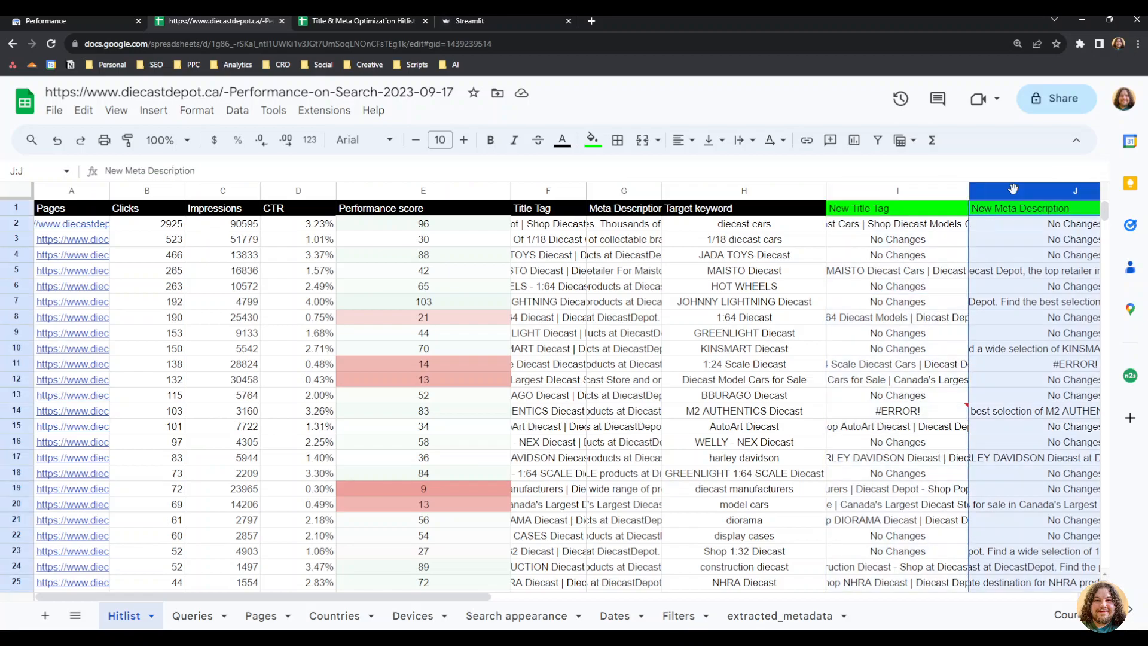
{"action": "left_click", "coordinate": [726, 258]}
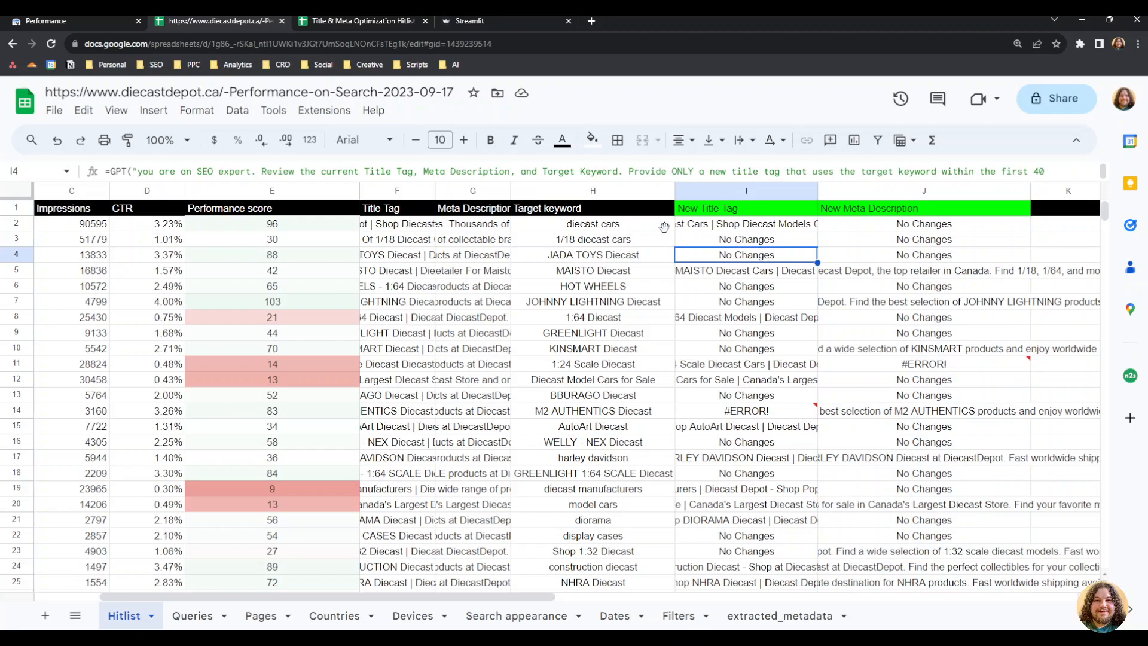
Step: Compare the Target keyword column with the new title tag and meta description suggestions, checking the GPT formulas in rows 5 to 7
{"action": "left_click", "coordinate": [595, 192]}
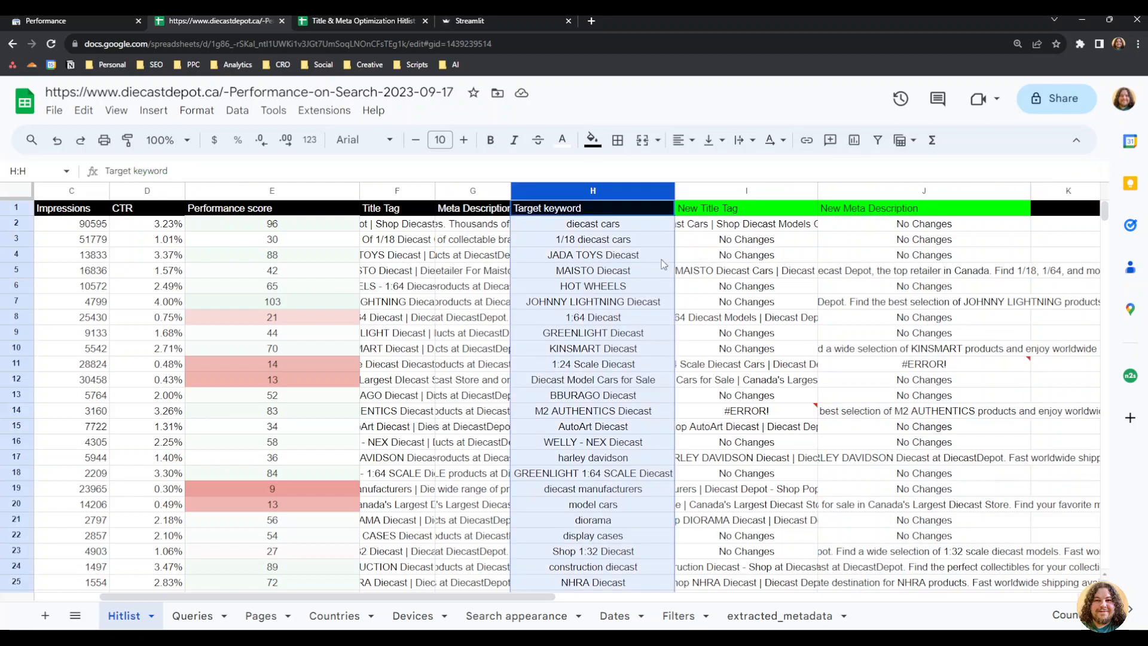
{"action": "left_click", "coordinate": [724, 192]}
{"action": "left_click", "coordinate": [710, 272]}
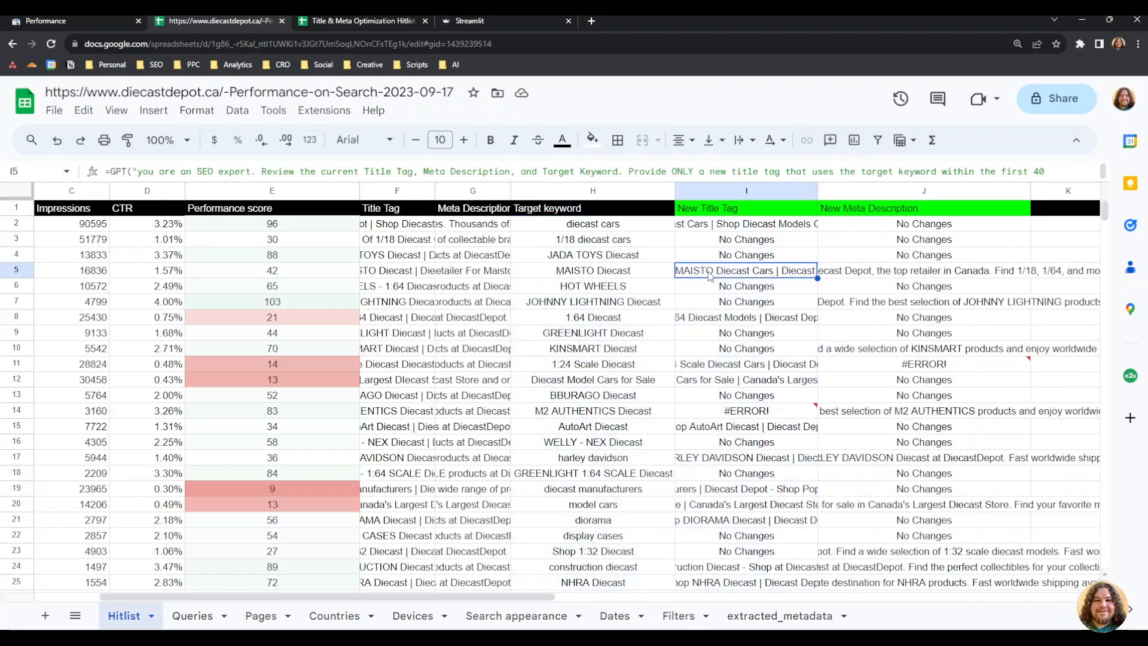
{"action": "left_click", "coordinate": [847, 302]}
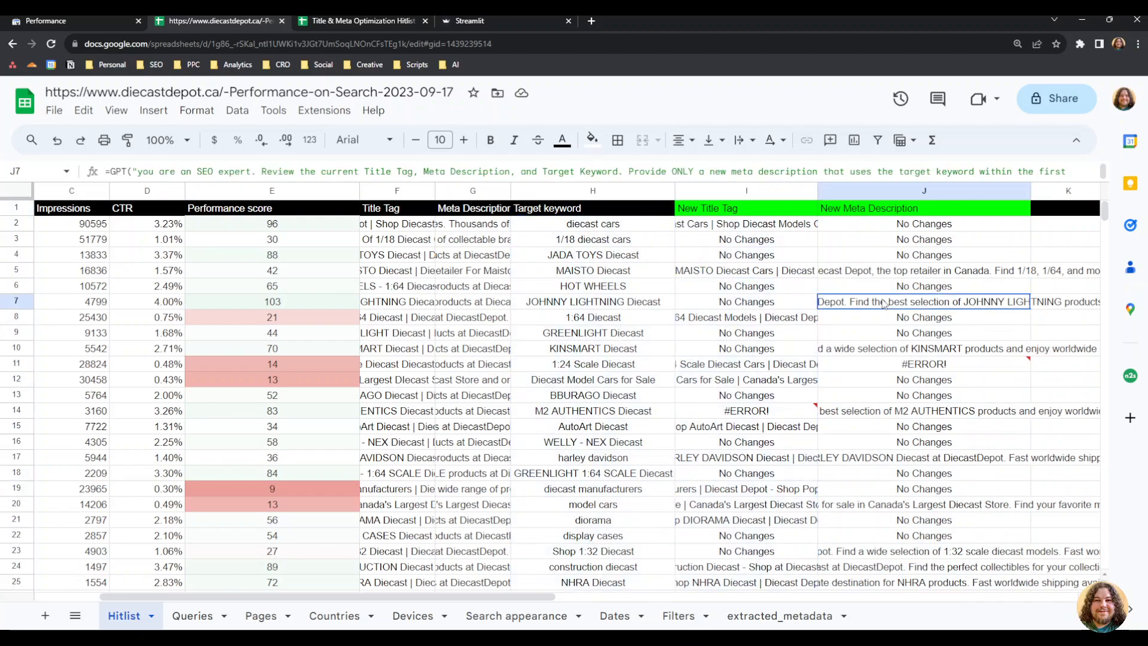
{"action": "left_click", "coordinate": [782, 291]}
{"action": "scroll", "coordinate": [781, 462], "scroll_direction": "down", "scroll_amount": 3}
{"action": "scroll", "coordinate": [781, 462], "scroll_direction": "up", "scroll_amount": 3}
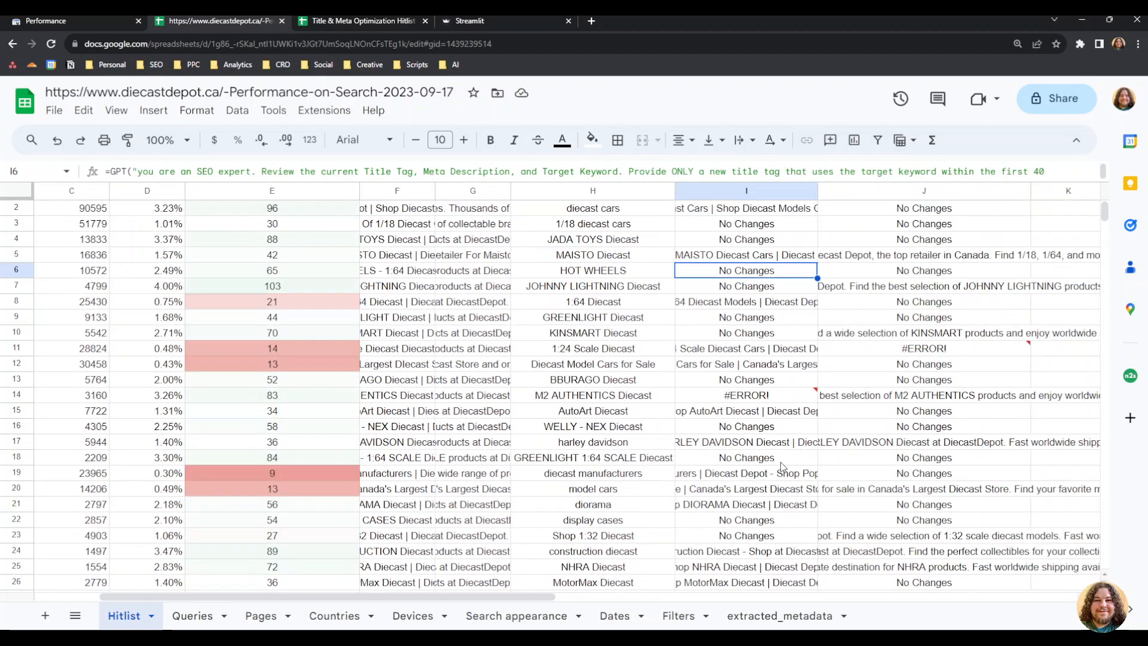
Step: Replace the GPT formulas in the New Title Tag column with their static values by copying the column and pasting values only over it
{"action": "scroll", "coordinate": [780, 465], "scroll_direction": "up", "scroll_amount": 1}
{"action": "left_click", "coordinate": [727, 190]}
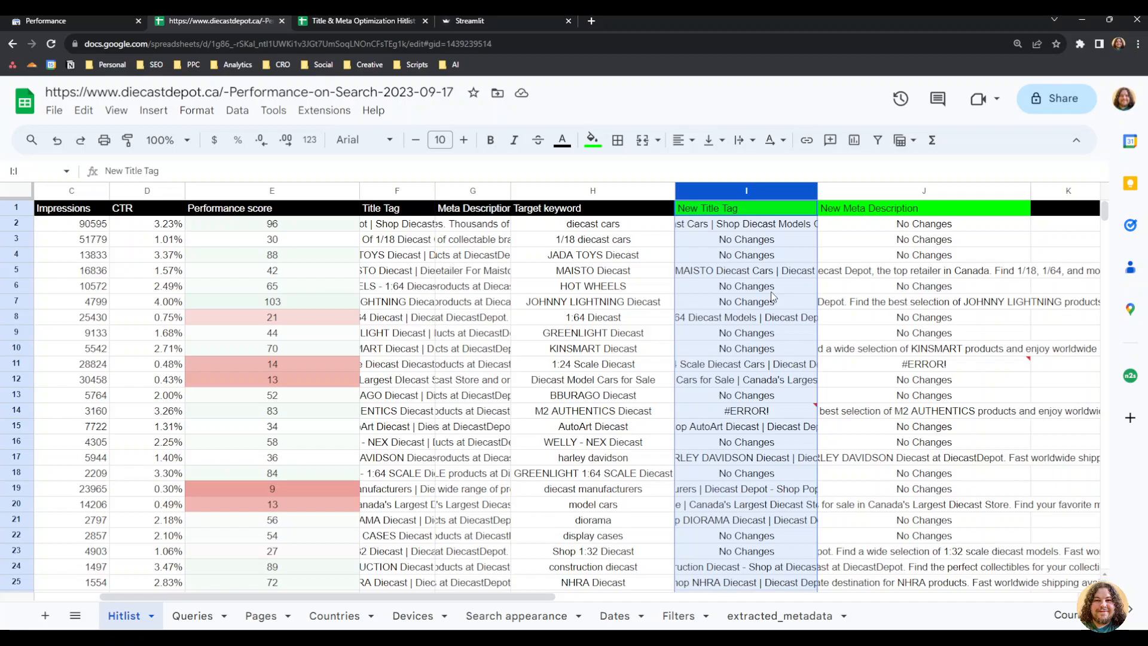
{"action": "key", "text": "ctrl+c"}
{"action": "left_click", "coordinate": [774, 215]}
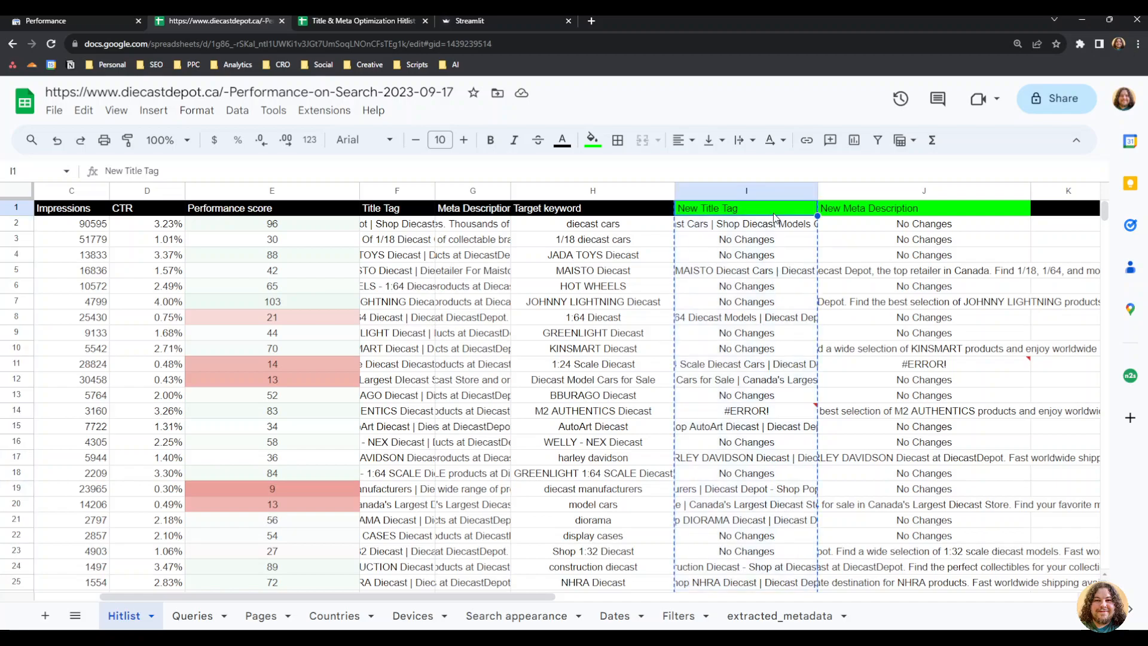
{"action": "key", "text": "ctrl+shift+v"}
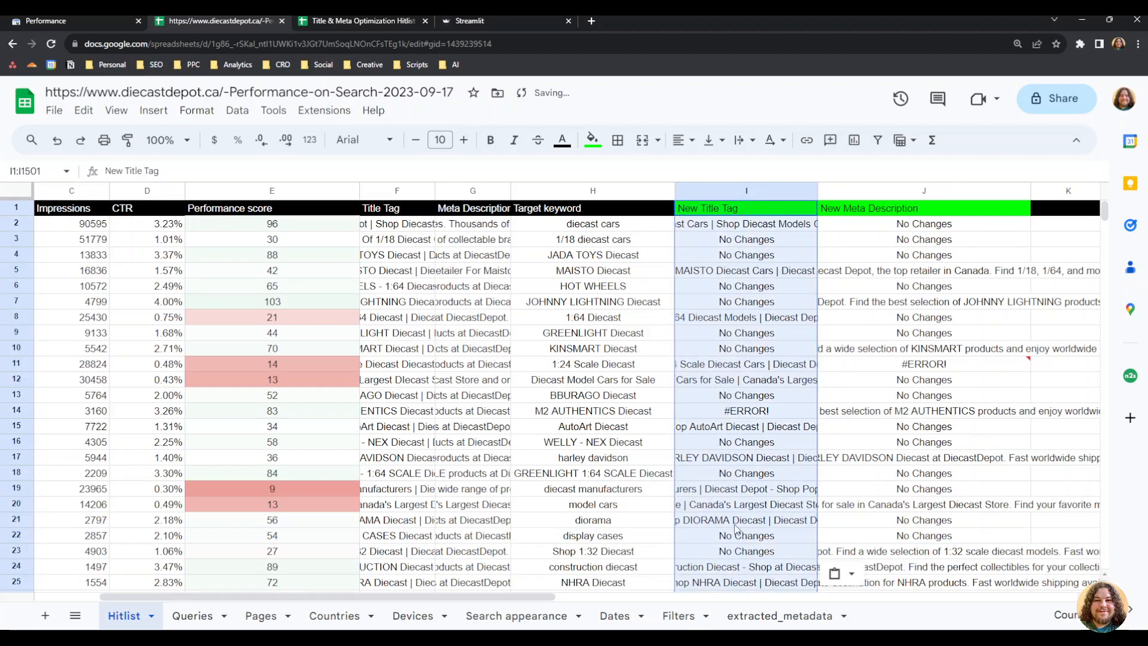
Step: Check that cells down the New Title Tag column hold plain text instead of formulas, and look over the rows still without suggestions
{"action": "left_click", "coordinate": [759, 228]}
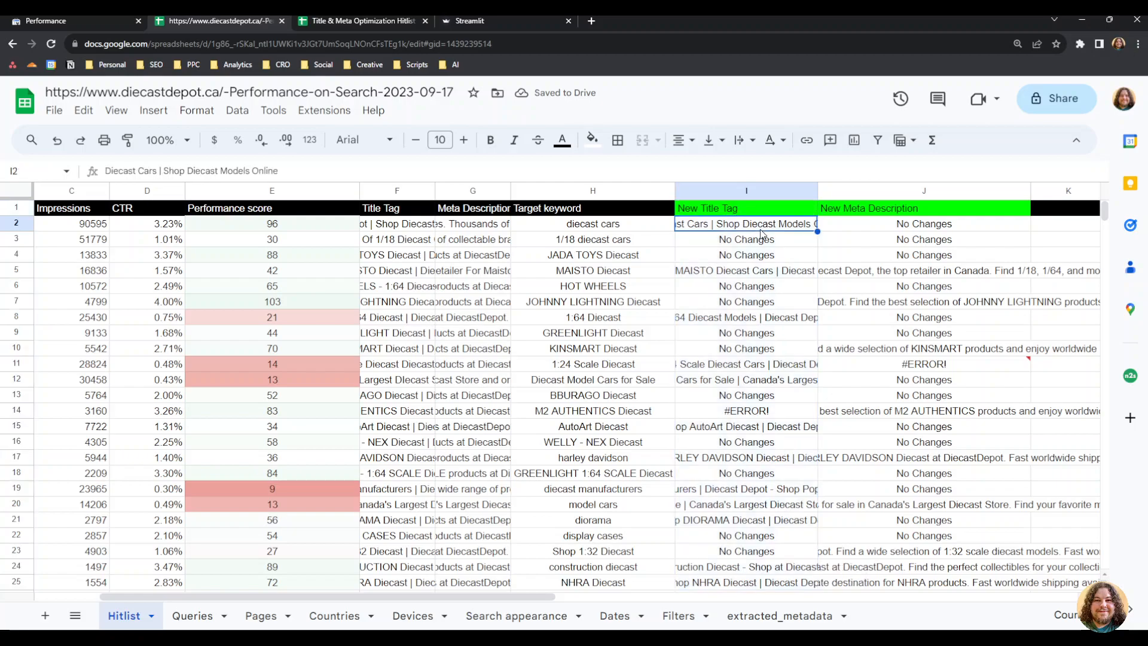
{"action": "left_click", "coordinate": [765, 276]}
{"action": "left_click", "coordinate": [768, 383]}
{"action": "left_click", "coordinate": [765, 441]}
{"action": "left_click", "coordinate": [757, 488]}
{"action": "left_click", "coordinate": [747, 520]}
{"action": "left_click", "coordinate": [761, 302]}
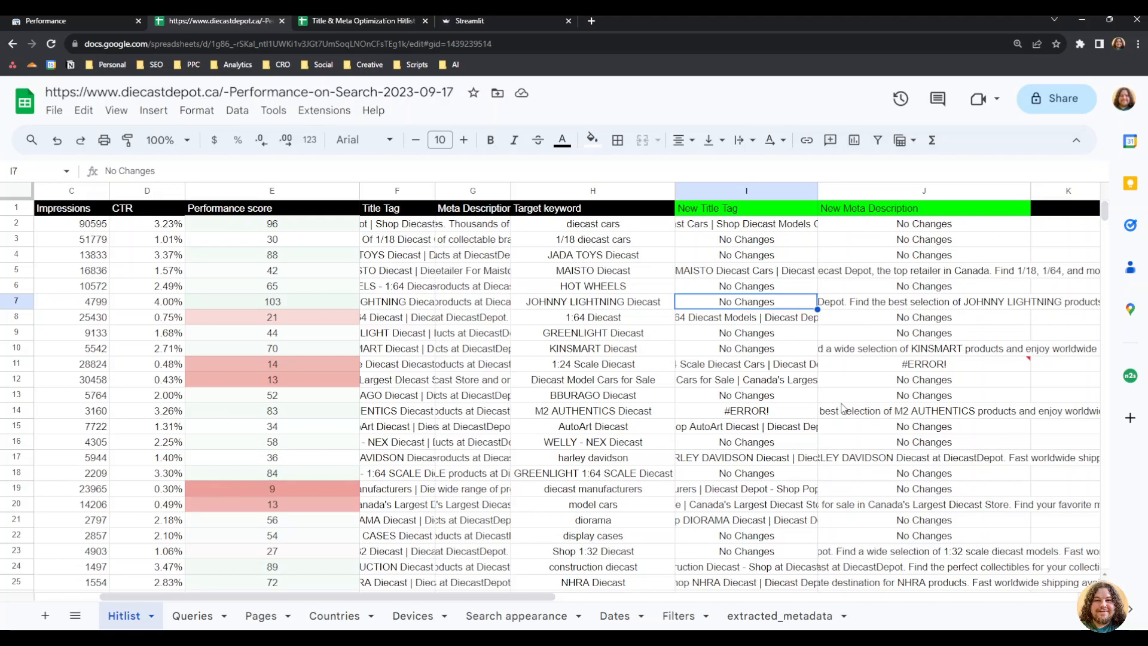
{"action": "scroll", "coordinate": [870, 401], "scroll_direction": "down", "scroll_amount": 8}
{"action": "scroll", "coordinate": [867, 400], "scroll_direction": "up", "scroll_amount": 8}
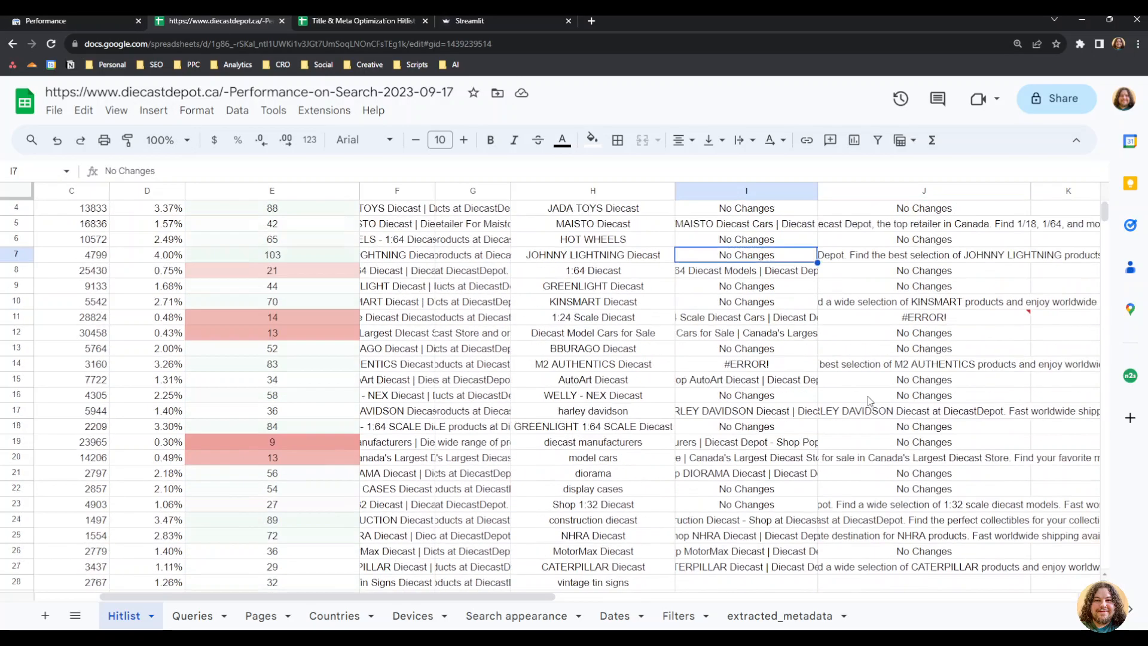
{"action": "scroll", "coordinate": [888, 445], "scroll_direction": "down", "scroll_amount": 6}
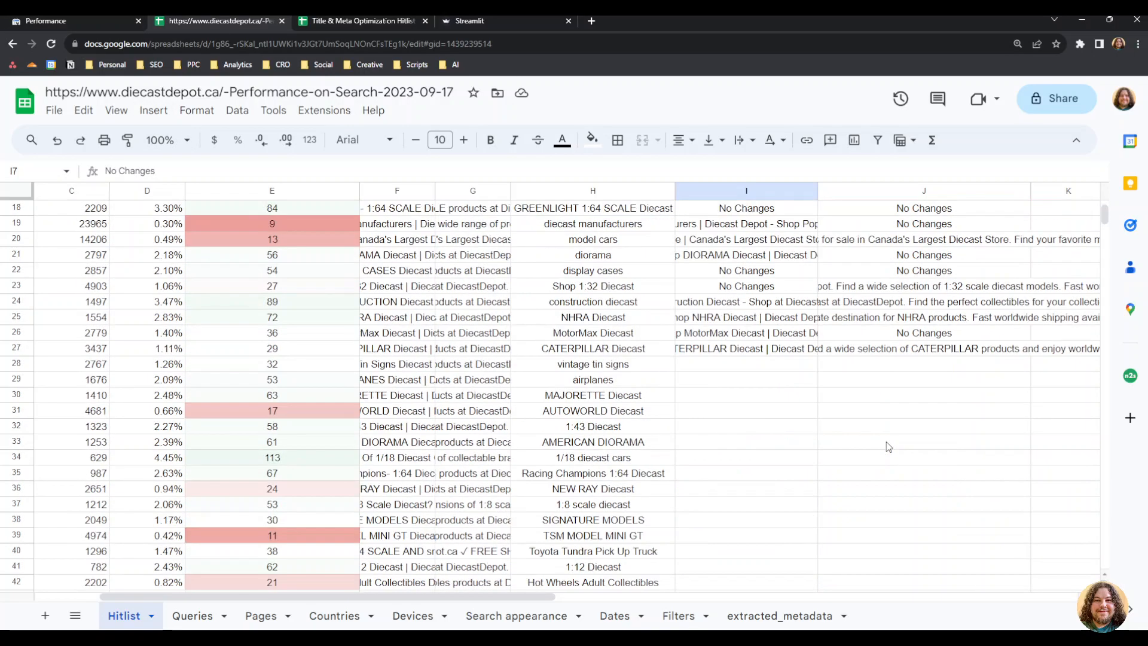
{"action": "left_click", "coordinate": [889, 445]}
{"action": "scroll", "coordinate": [888, 446], "scroll_direction": "up", "scroll_amount": 6}
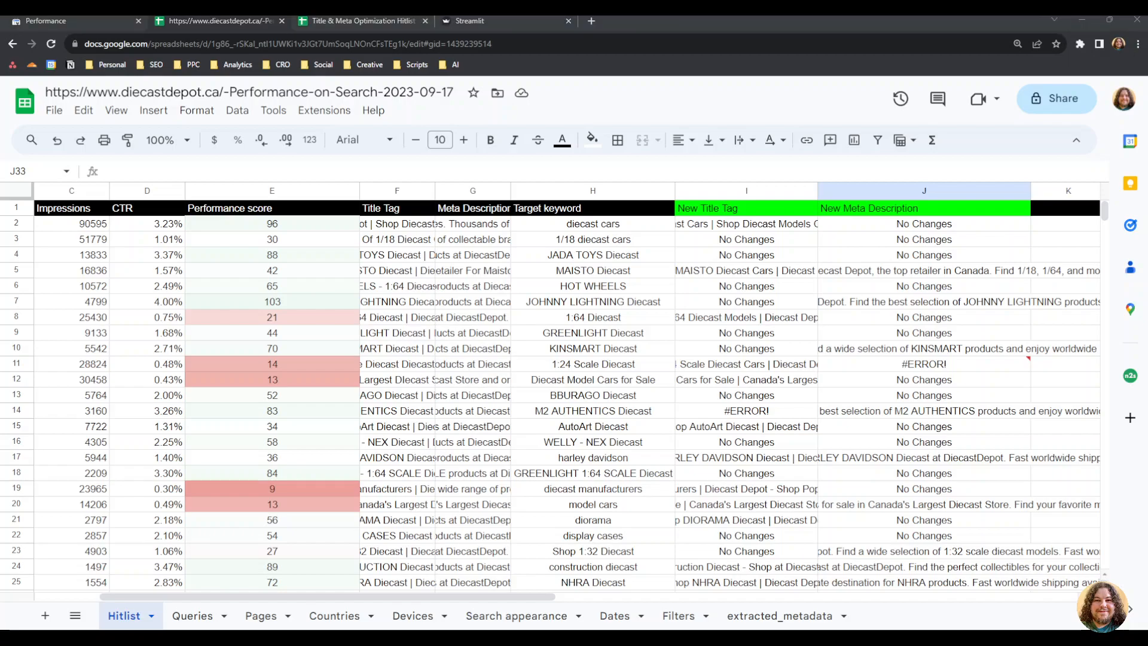
Step: Switch to the AI Title & Meta Description SERP Analyzer article and read from its introduction through the SERP data collection steps
{"action": "left_click_drag", "start_coordinate": [395, 17], "coordinate": [372, 20]}
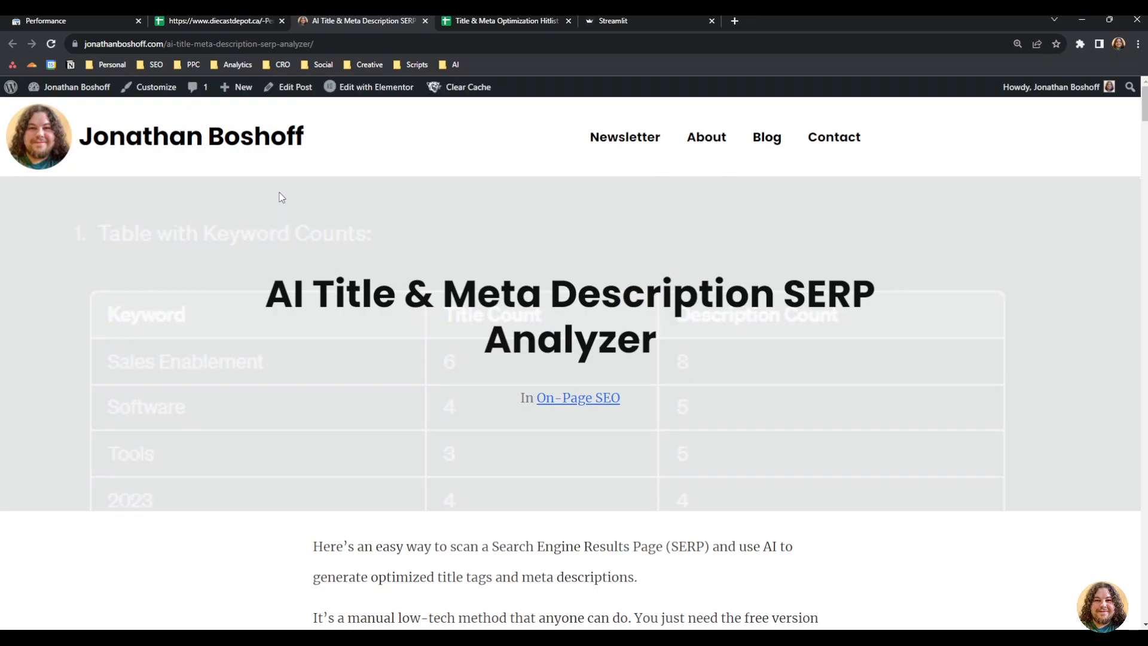
{"action": "left_click_drag", "start_coordinate": [249, 280], "coordinate": [809, 338]}
{"action": "left_click", "coordinate": [809, 338]}
{"action": "scroll", "coordinate": [809, 338], "scroll_direction": "down", "scroll_amount": 7}
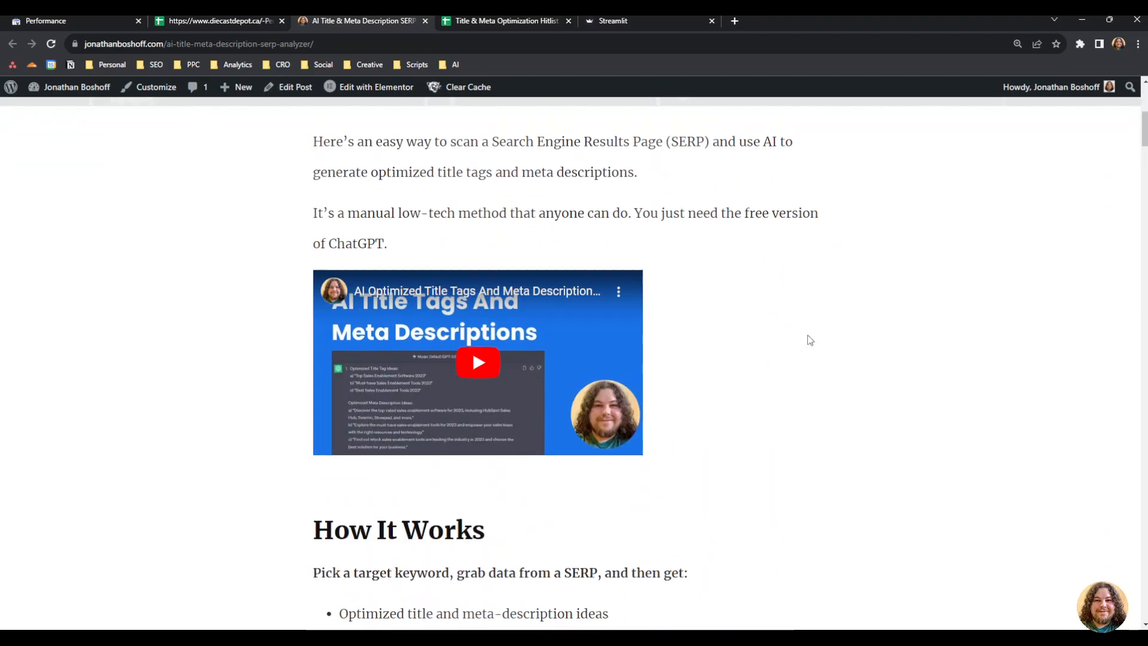
{"action": "scroll", "coordinate": [216, 385], "scroll_direction": "down", "scroll_amount": 6}
{"action": "scroll", "coordinate": [233, 332], "scroll_direction": "up", "scroll_amount": 5}
{"action": "scroll", "coordinate": [248, 394], "scroll_direction": "down", "scroll_amount": 4}
{"action": "scroll", "coordinate": [251, 398], "scroll_direction": "down", "scroll_amount": 20}
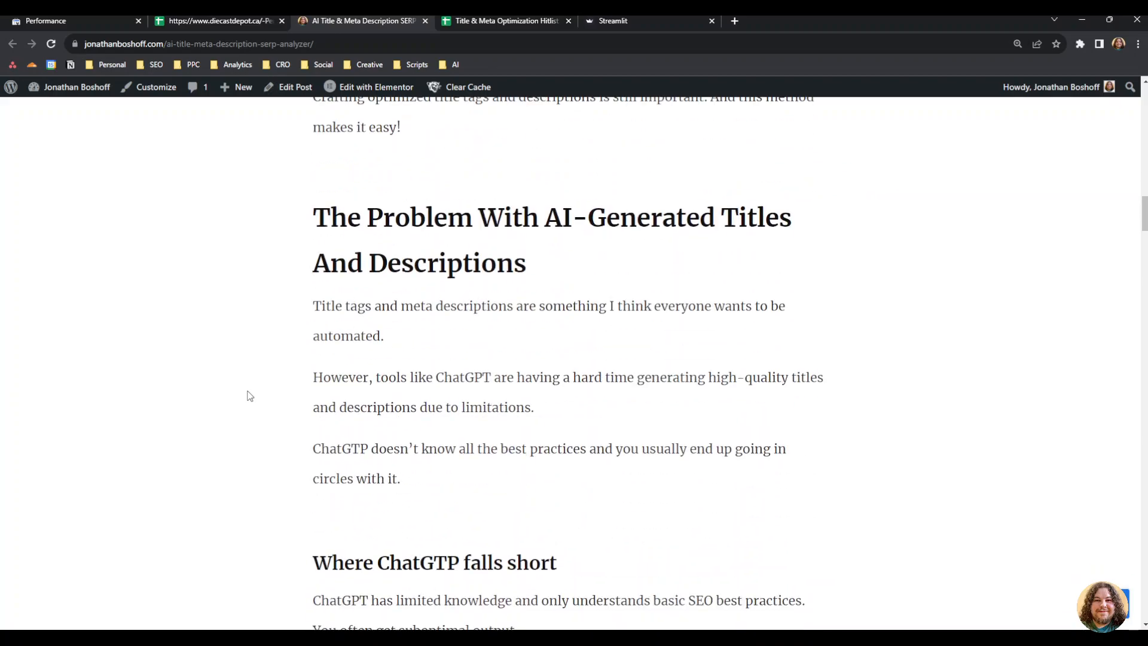
{"action": "scroll", "coordinate": [245, 390], "scroll_direction": "down", "scroll_amount": 15}
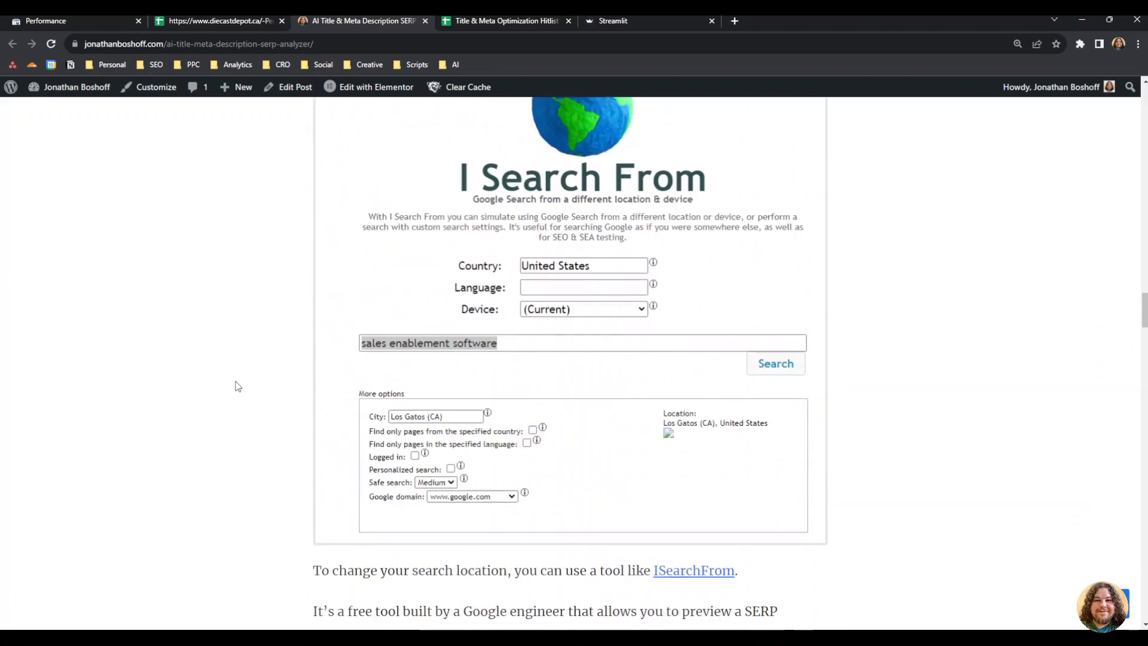
{"action": "scroll", "coordinate": [237, 385], "scroll_direction": "down", "scroll_amount": 12}
{"action": "scroll", "coordinate": [237, 385], "scroll_direction": "up", "scroll_amount": 2}
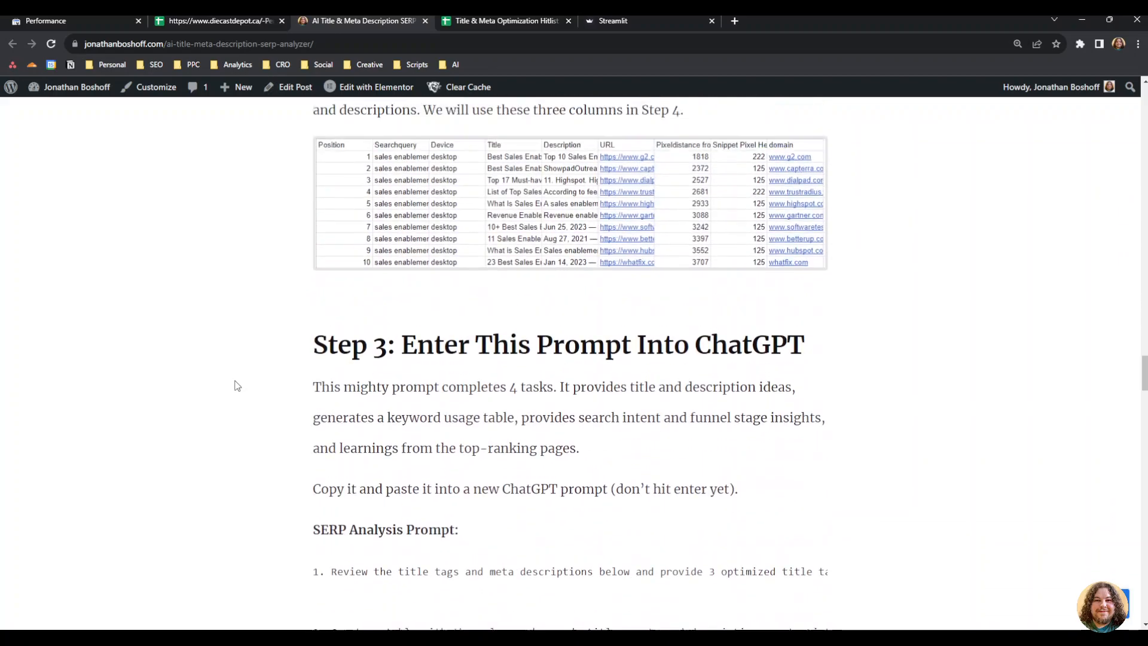
Step: Review the article's ChatGPT prompt steps, sample analysis output and bonus ideas, and return to the Search Console performance spreadsheet
{"action": "scroll", "coordinate": [237, 385], "scroll_direction": "down", "scroll_amount": 8}
{"action": "scroll", "coordinate": [236, 384], "scroll_direction": "down", "scroll_amount": 7}
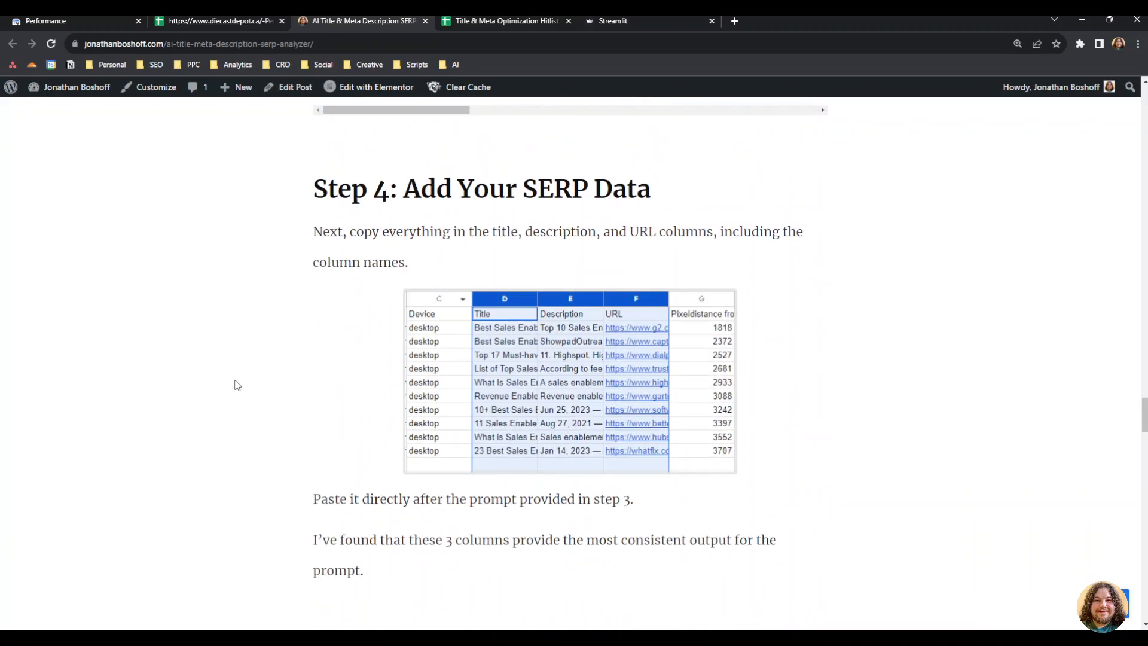
{"action": "scroll", "coordinate": [924, 475], "scroll_direction": "down", "scroll_amount": 15}
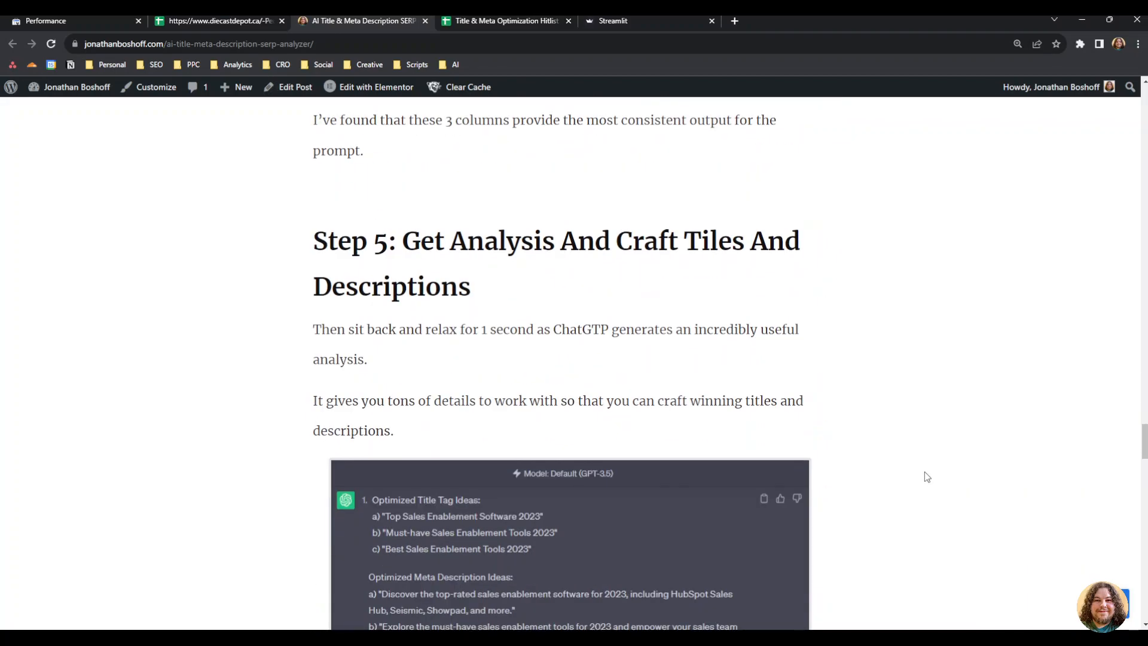
{"action": "scroll", "coordinate": [925, 476], "scroll_direction": "down", "scroll_amount": 6}
{"action": "scroll", "coordinate": [926, 477], "scroll_direction": "up", "scroll_amount": 6}
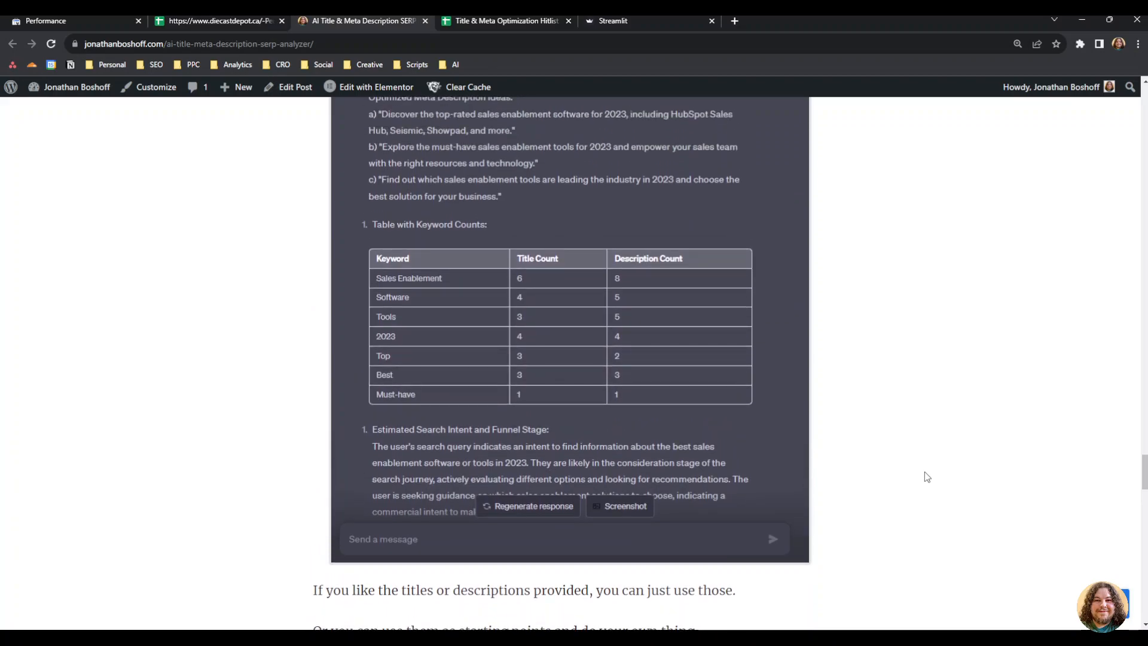
{"action": "scroll", "coordinate": [927, 477], "scroll_direction": "down", "scroll_amount": 8}
{"action": "scroll", "coordinate": [923, 475], "scroll_direction": "up", "scroll_amount": 6}
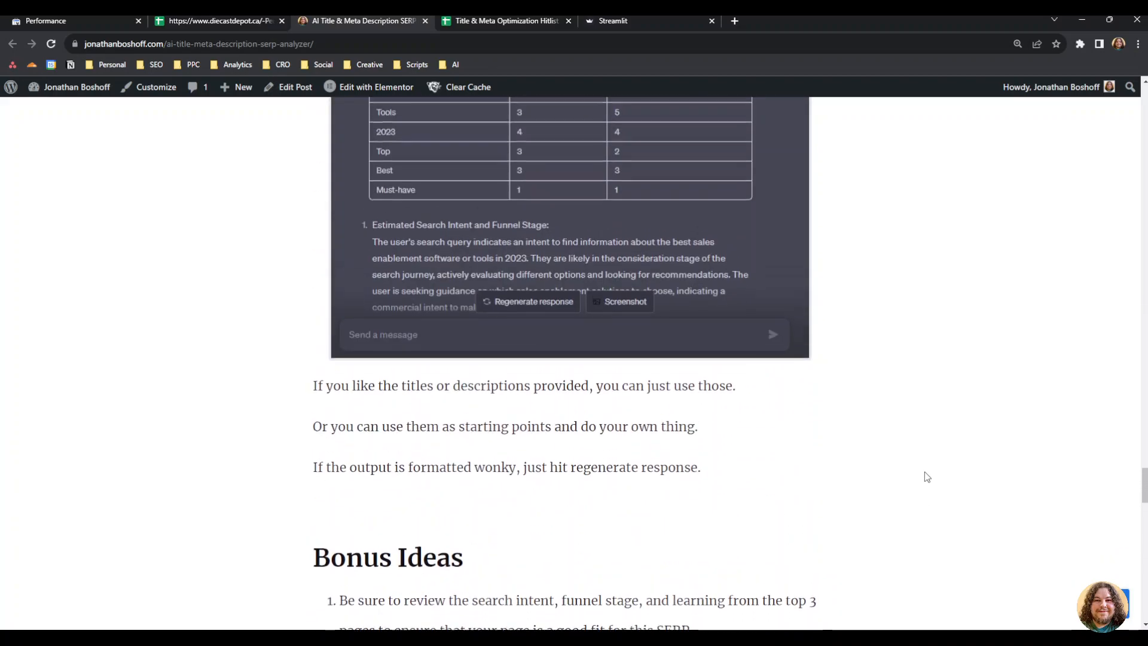
{"action": "scroll", "coordinate": [921, 474], "scroll_direction": "down", "scroll_amount": 7}
{"action": "scroll", "coordinate": [920, 471], "scroll_direction": "up", "scroll_amount": 10}
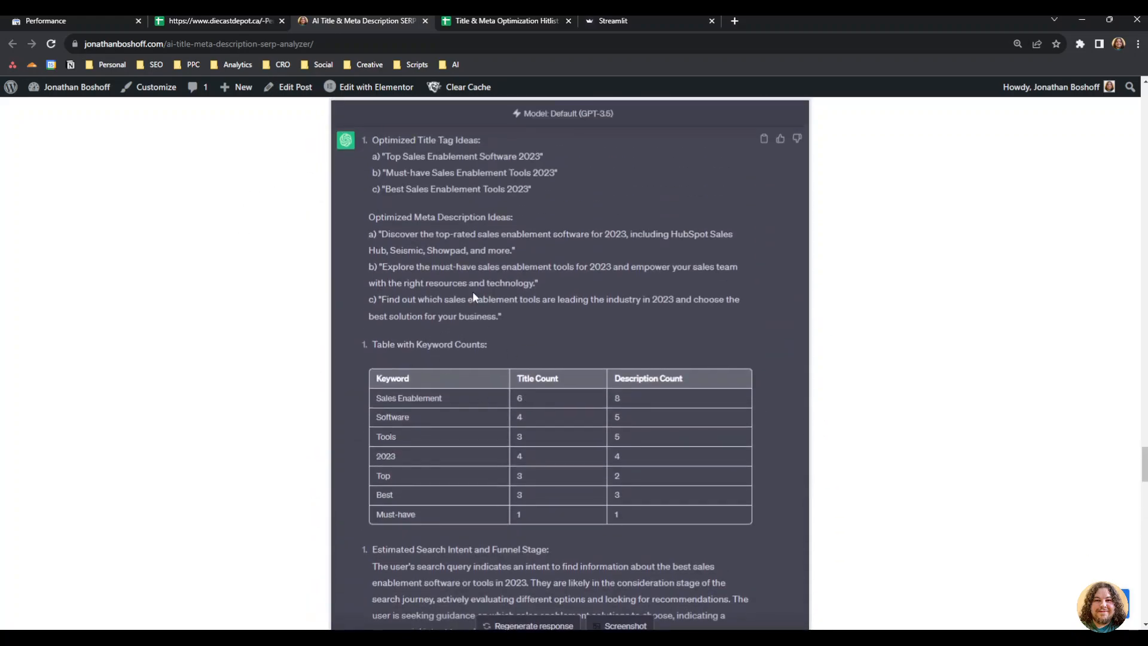
{"action": "scroll", "coordinate": [311, 353], "scroll_direction": "down", "scroll_amount": 8}
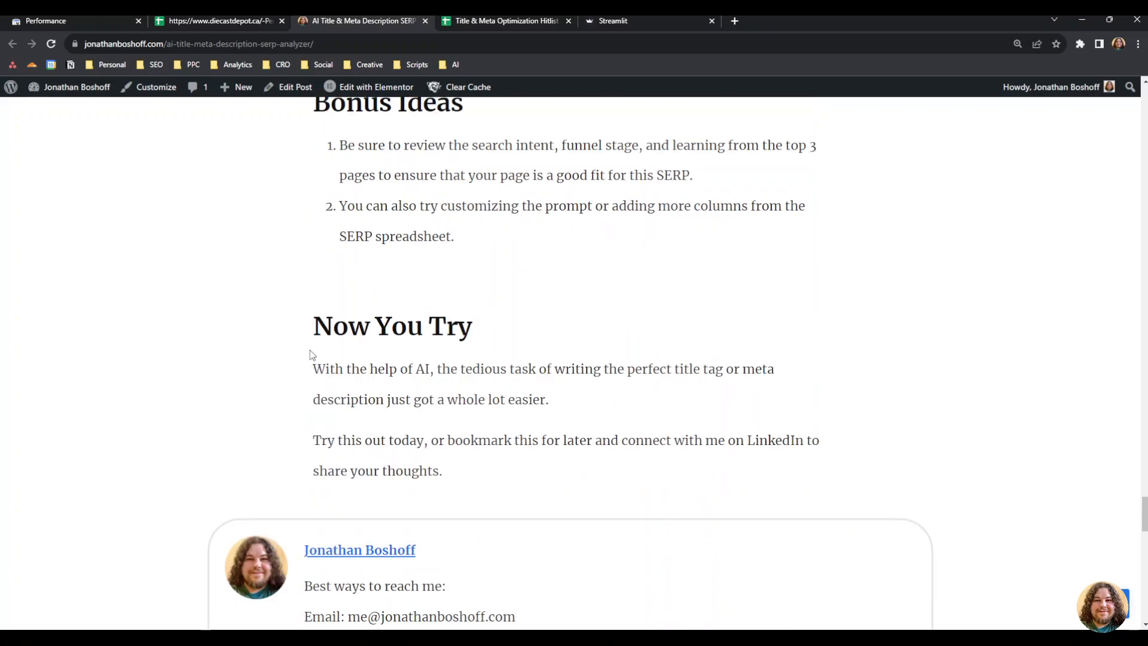
{"action": "scroll", "coordinate": [239, 302], "scroll_direction": "up", "scroll_amount": 2}
{"action": "left_click", "coordinate": [241, 19]}
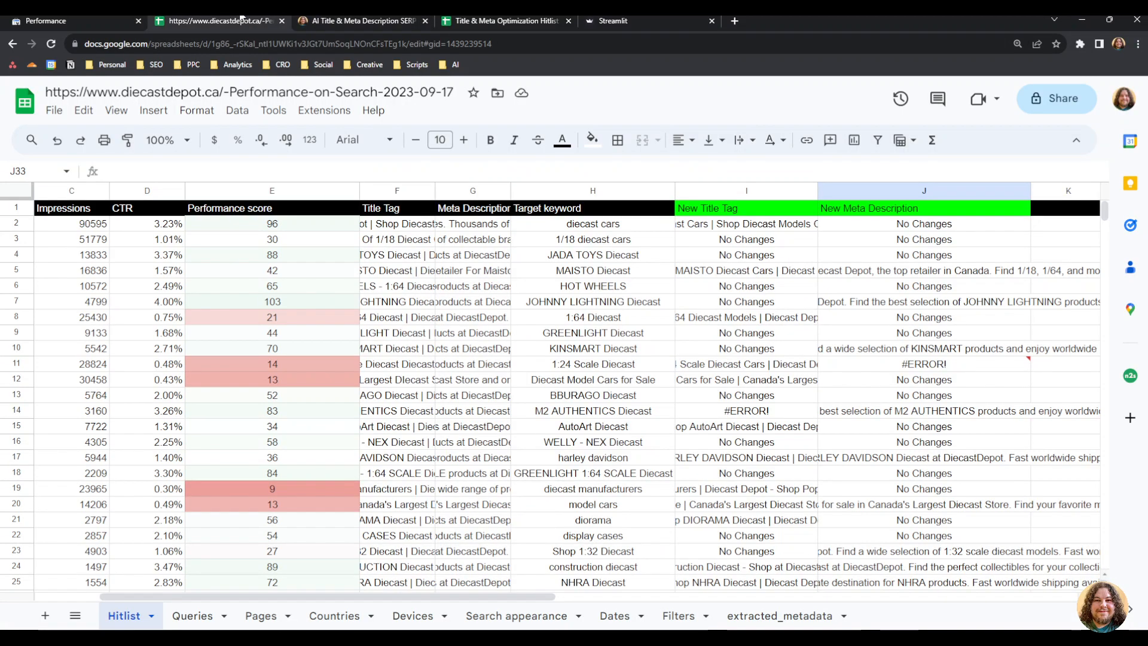